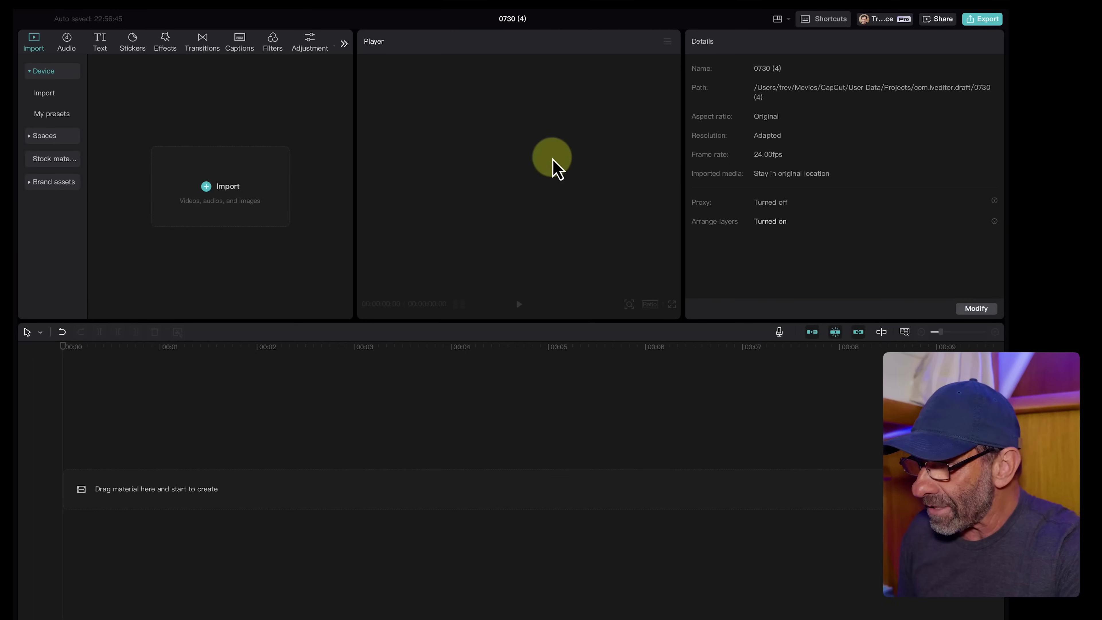
# Step: Add a Default text clip to the timeline and open the AI writer for it
pyautogui.click(105, 44)
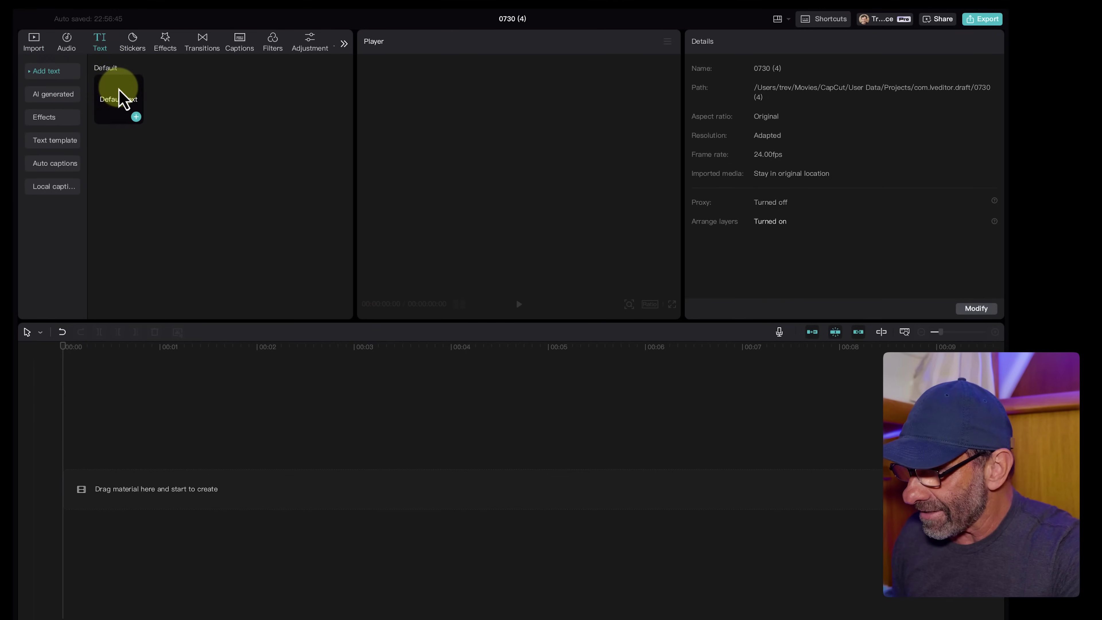
pyautogui.moveTo(119, 89); pyautogui.dragTo(84, 485)
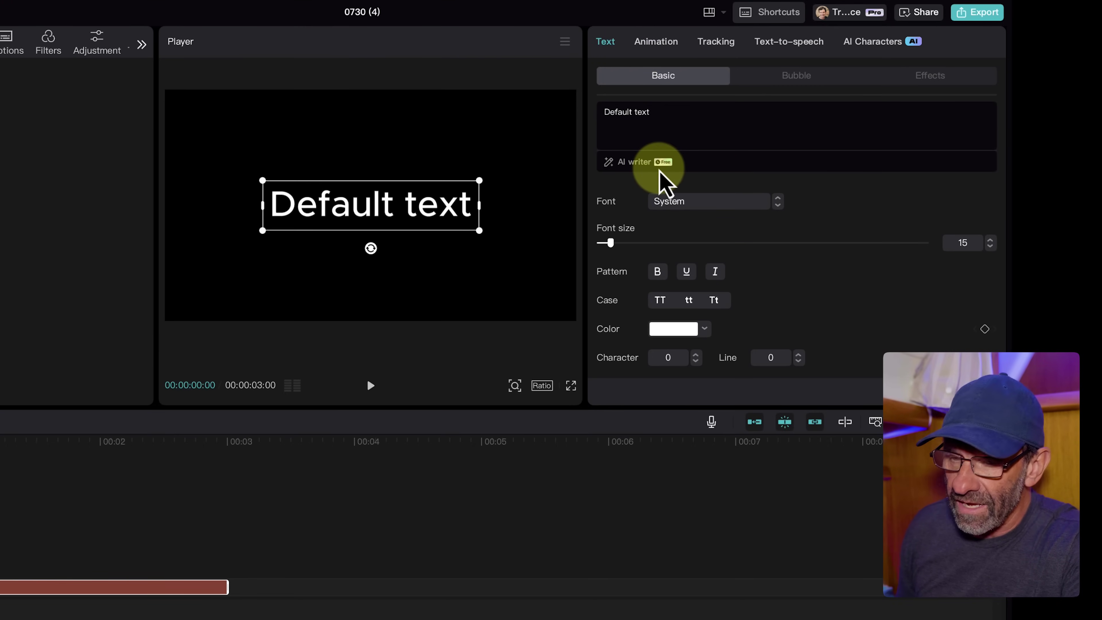
pyautogui.click(664, 163)
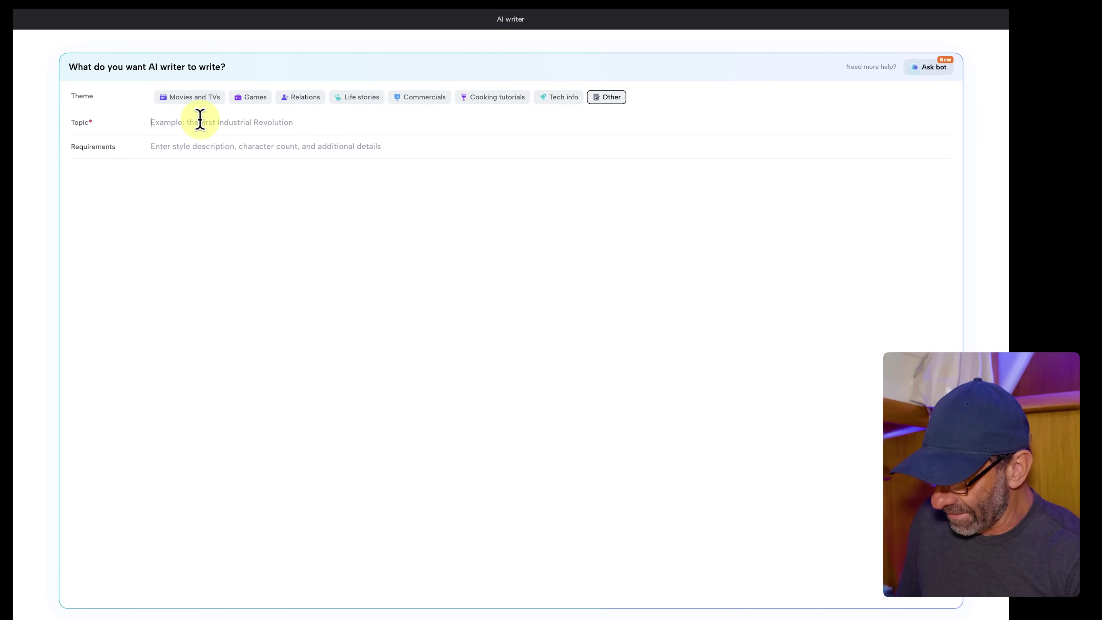
# Step: Enter topic '4' and requirement '50' under Other, then generate the beach-sand scripts
pyautogui.write('4 types of sand on beaches')
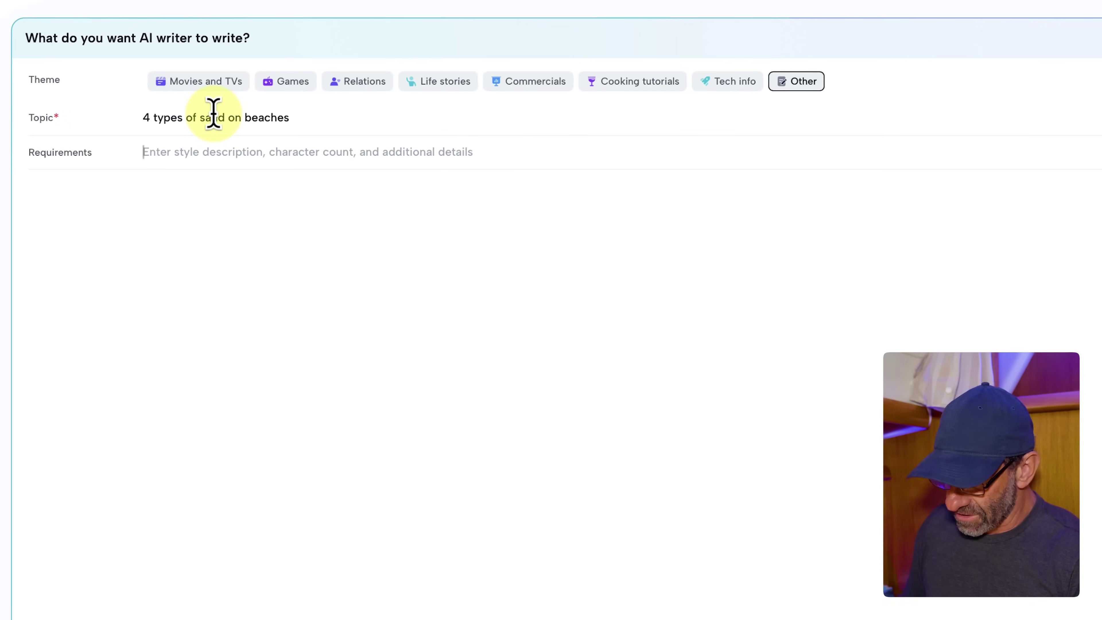
pyautogui.write('50')
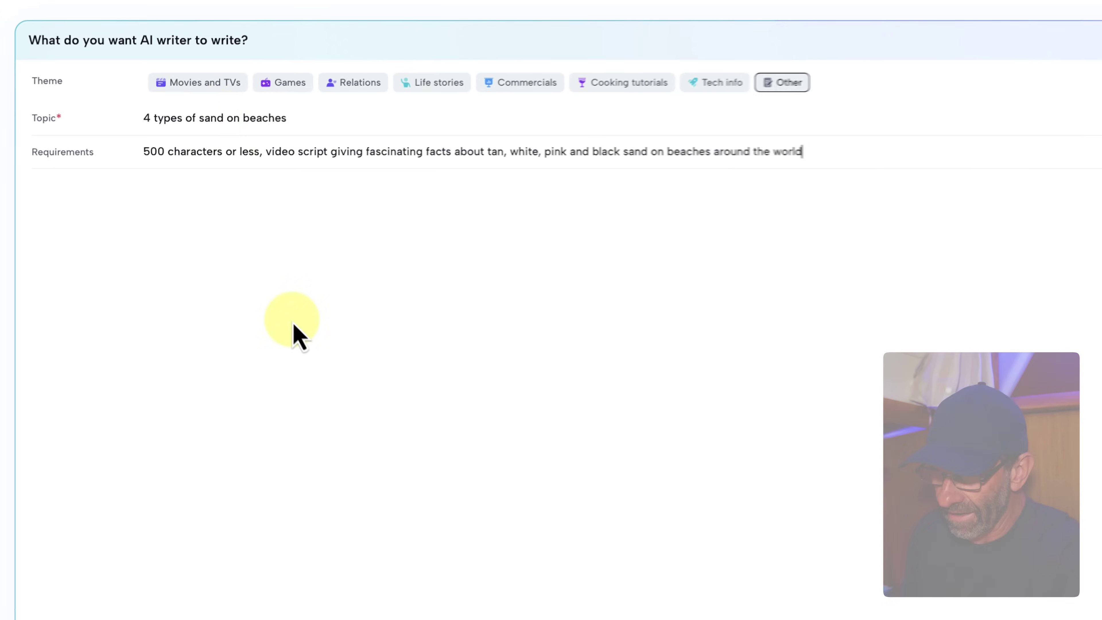
pyautogui.click(920, 579)
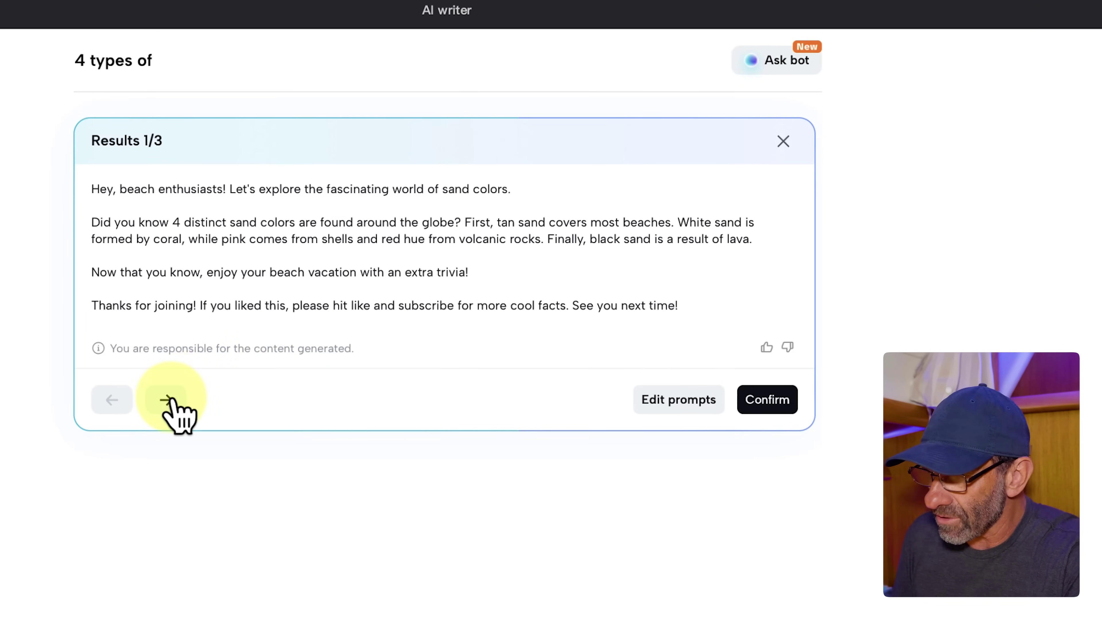
# Step: Browse through to the third generated script, about sand colours
pyautogui.click(176, 398)
pyautogui.click(167, 467)
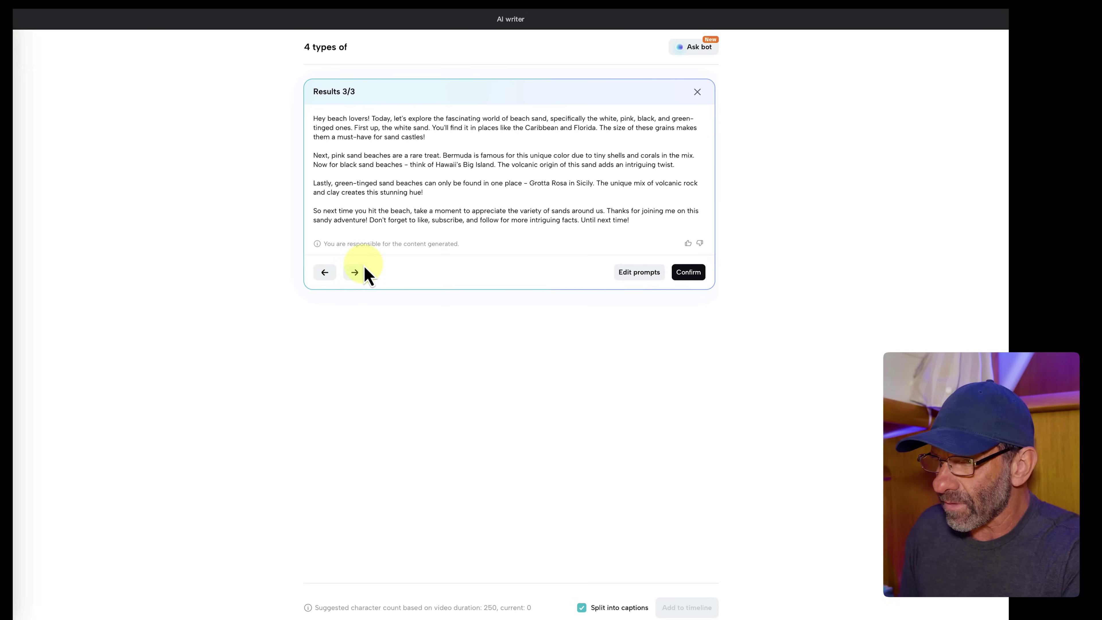
pyautogui.hotkey('ctrl', 'Up')
# Step: Copy the sand-colour note from Notes and paste it over the Default text placeholder
pyautogui.click(252, 179)
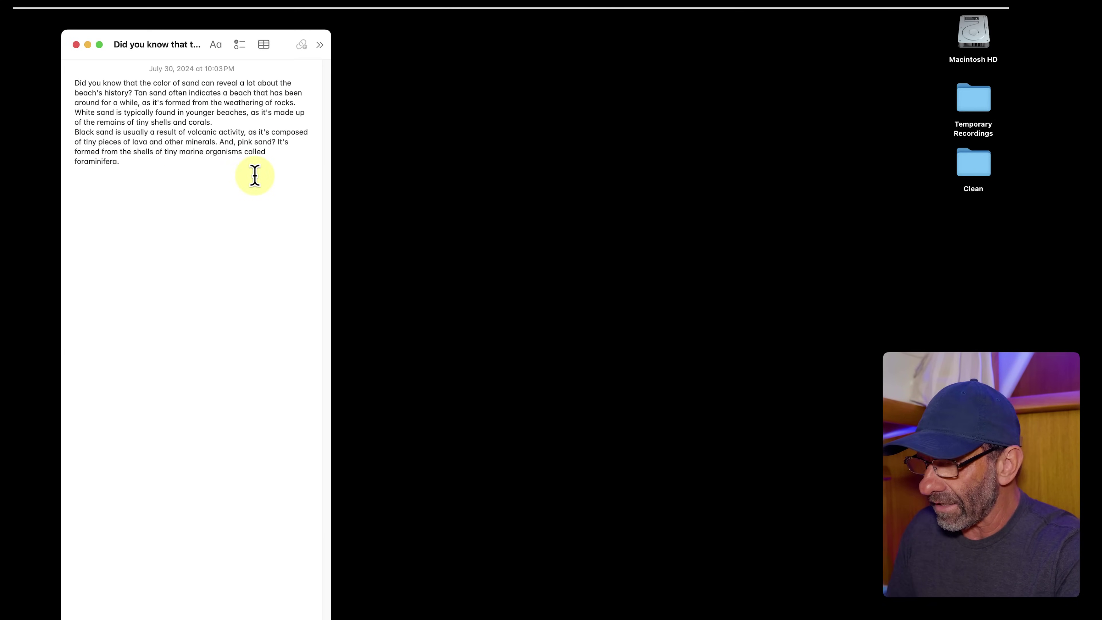
pyautogui.moveTo(142, 170); pyautogui.dragTo(32, 62)
pyautogui.press('super+c')
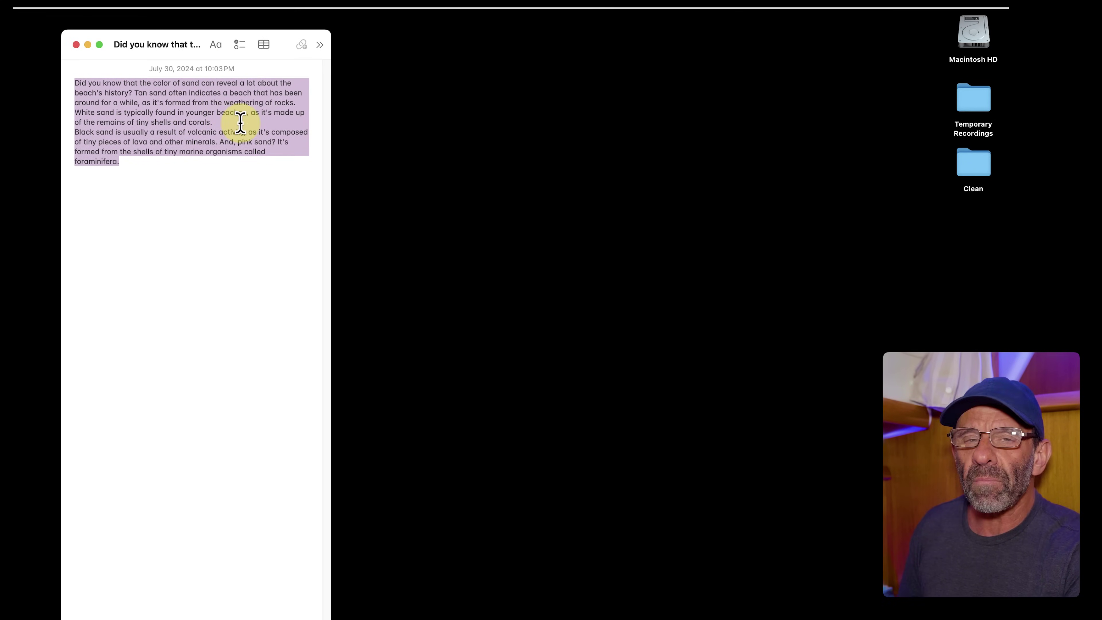
pyautogui.hotkey('ctrl', 'Up')
pyautogui.click(21, 186)
pyautogui.moveTo(780, 106); pyautogui.dragTo(696, 95)
pyautogui.press('super+v')
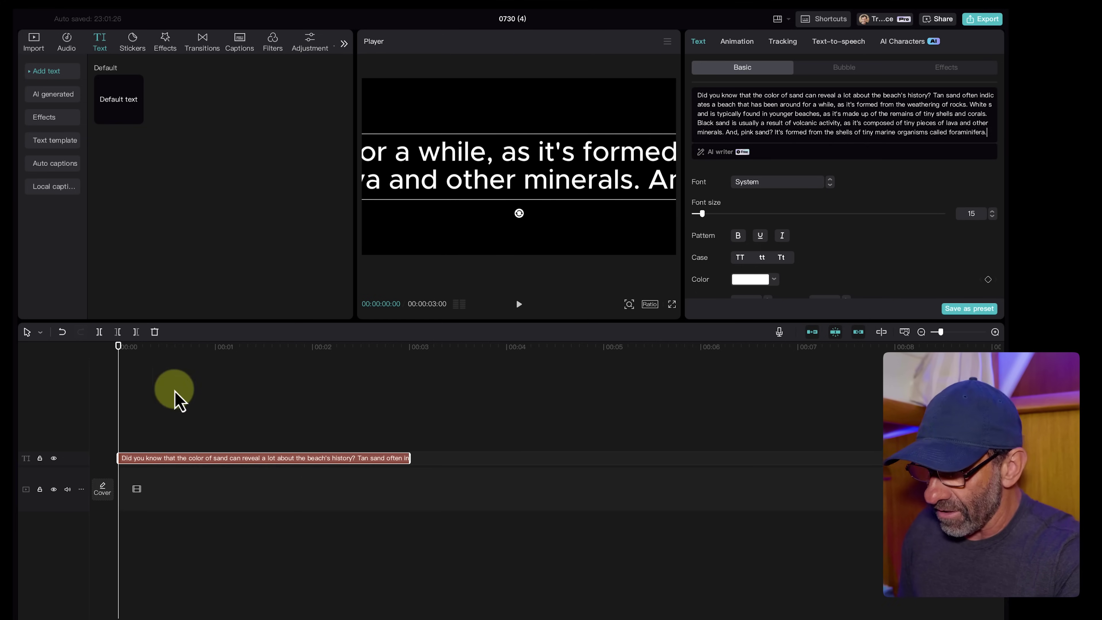
# Step: Try the Adorable Girl and Preachy Female voices, then apply Chill Girl text-to-speech
pyautogui.scroll(2, 393, 428)
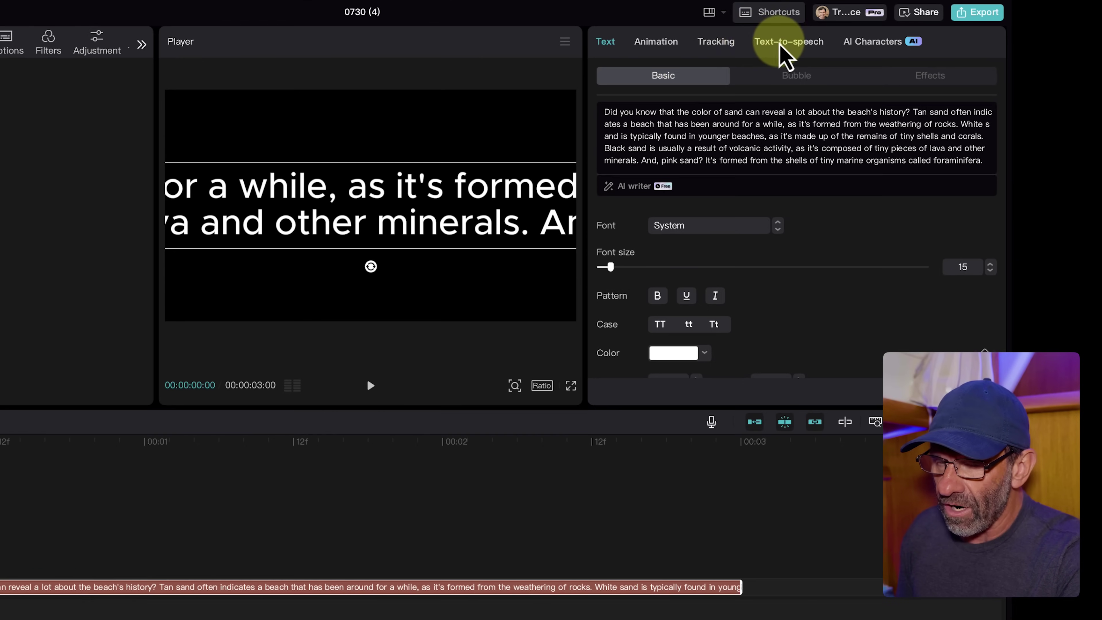
pyautogui.click(784, 42)
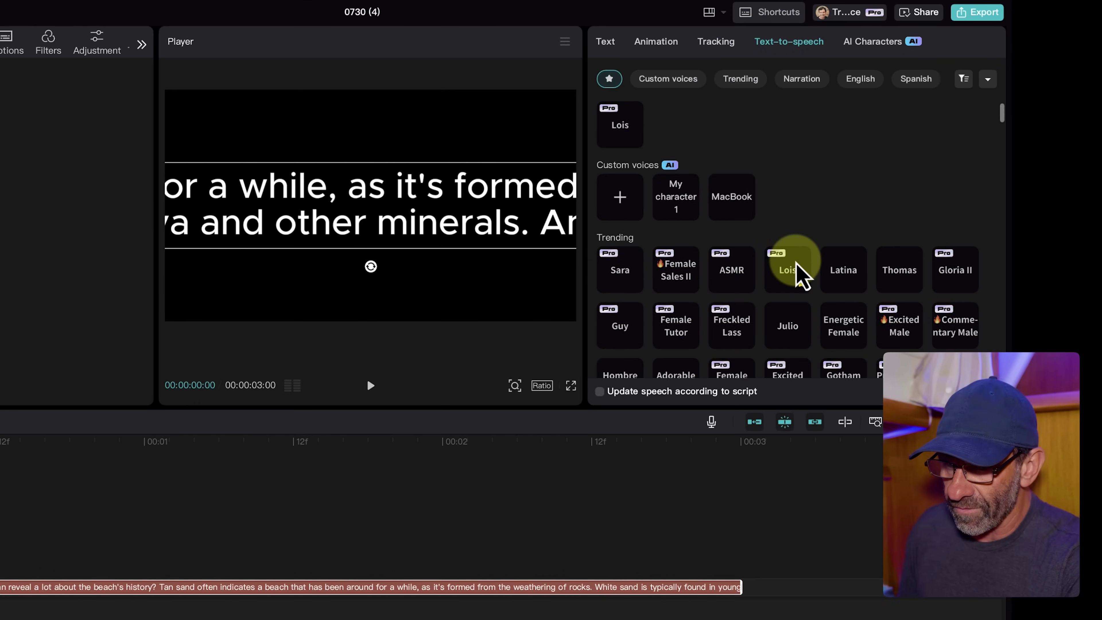
pyautogui.scroll(-3, 800, 271)
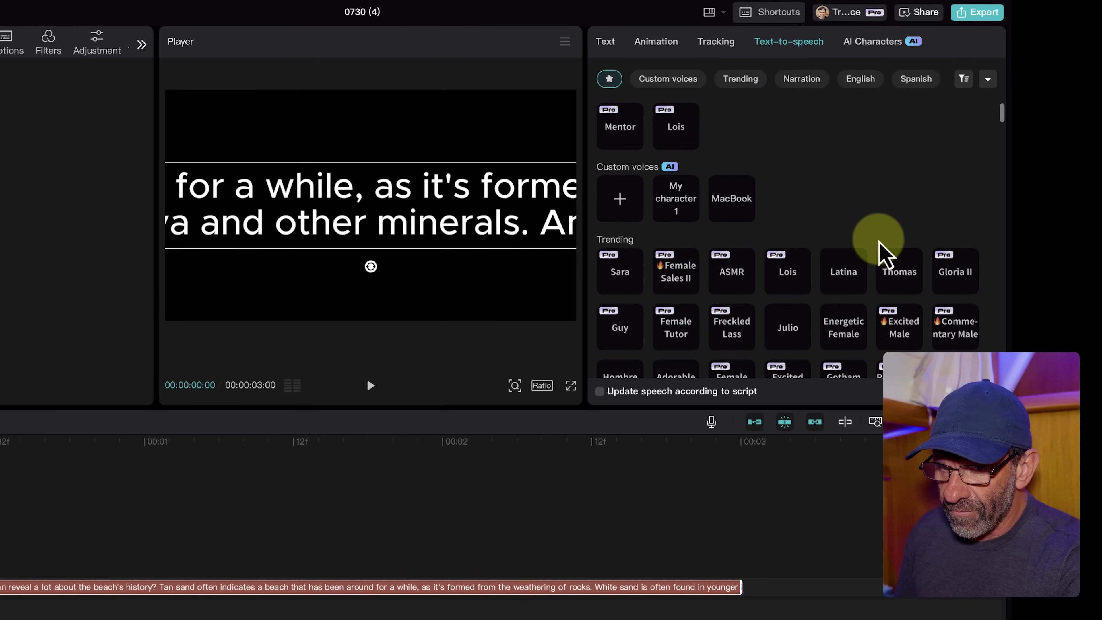
pyautogui.scroll(-3, 881, 243)
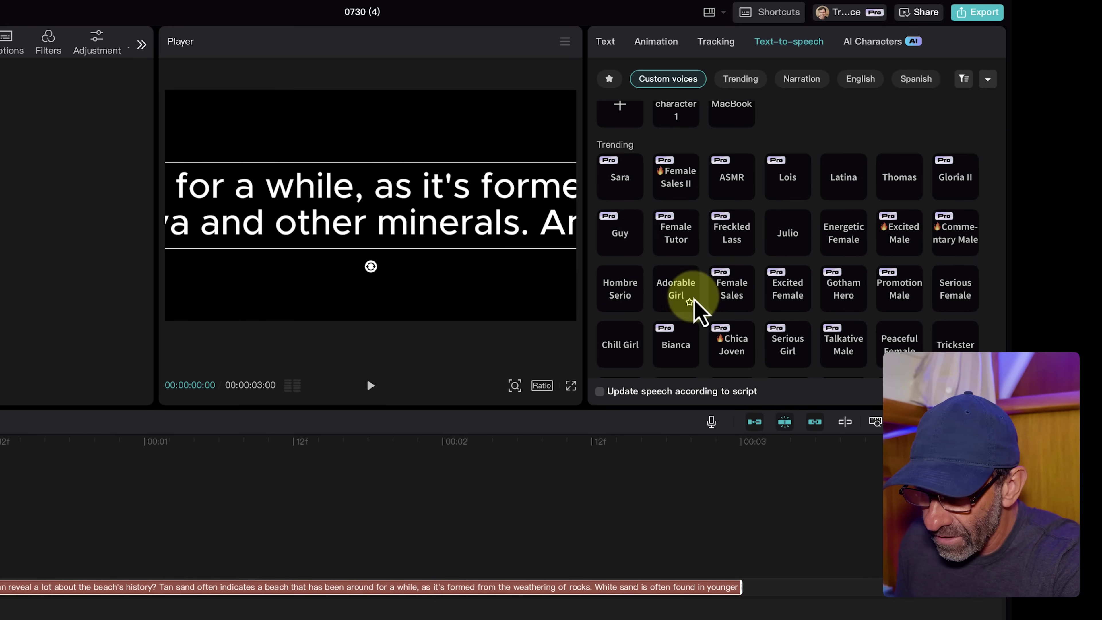
pyautogui.click(666, 297)
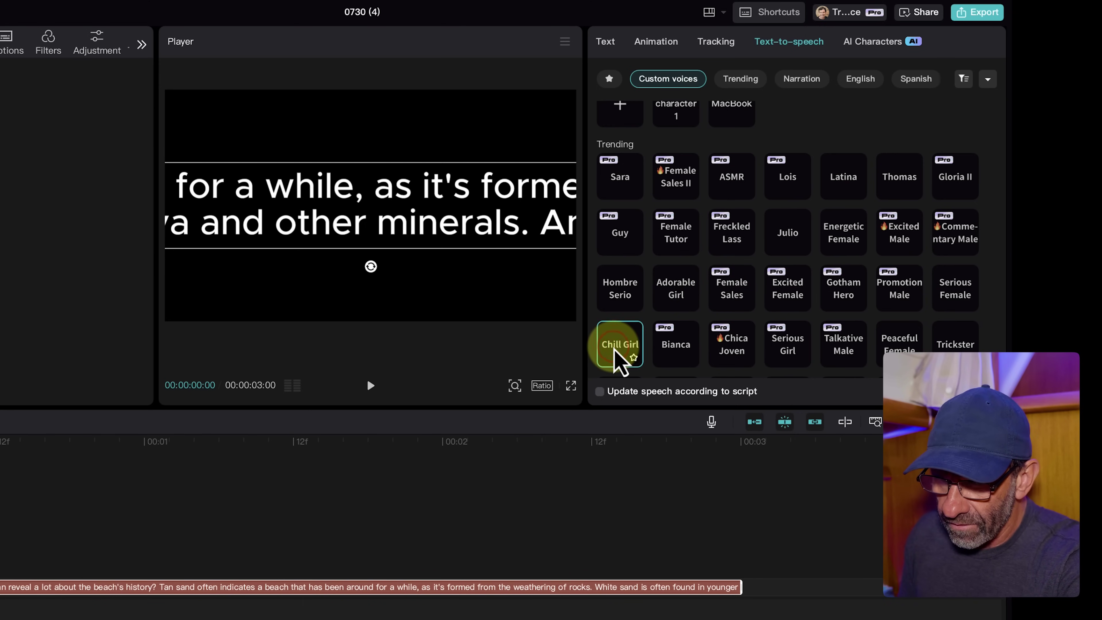
pyautogui.scroll(-5, 721, 332)
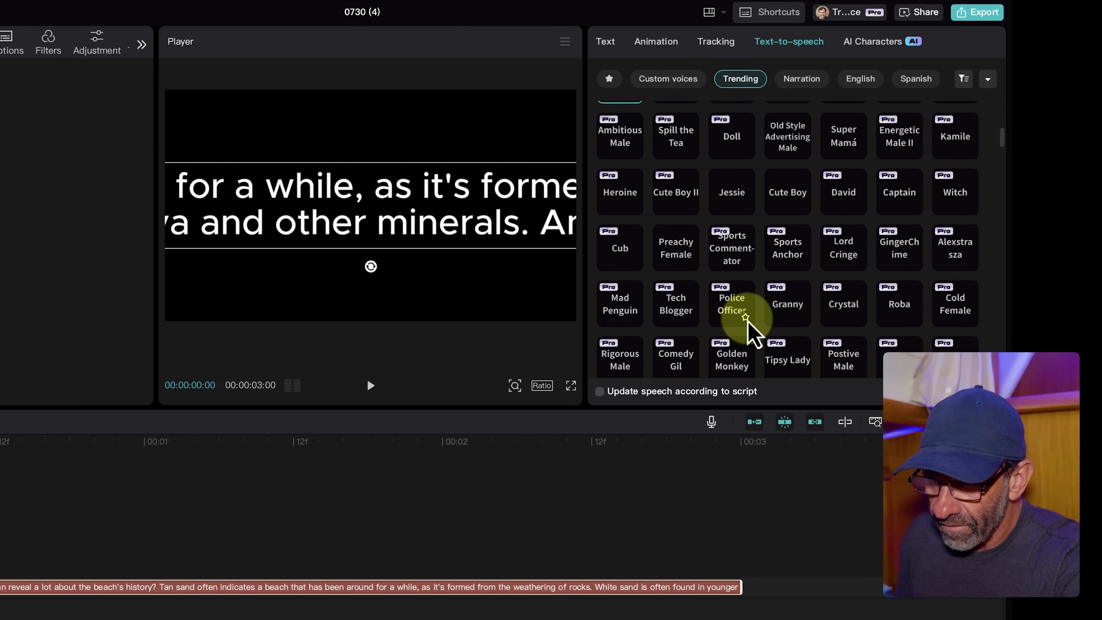
pyautogui.click(688, 254)
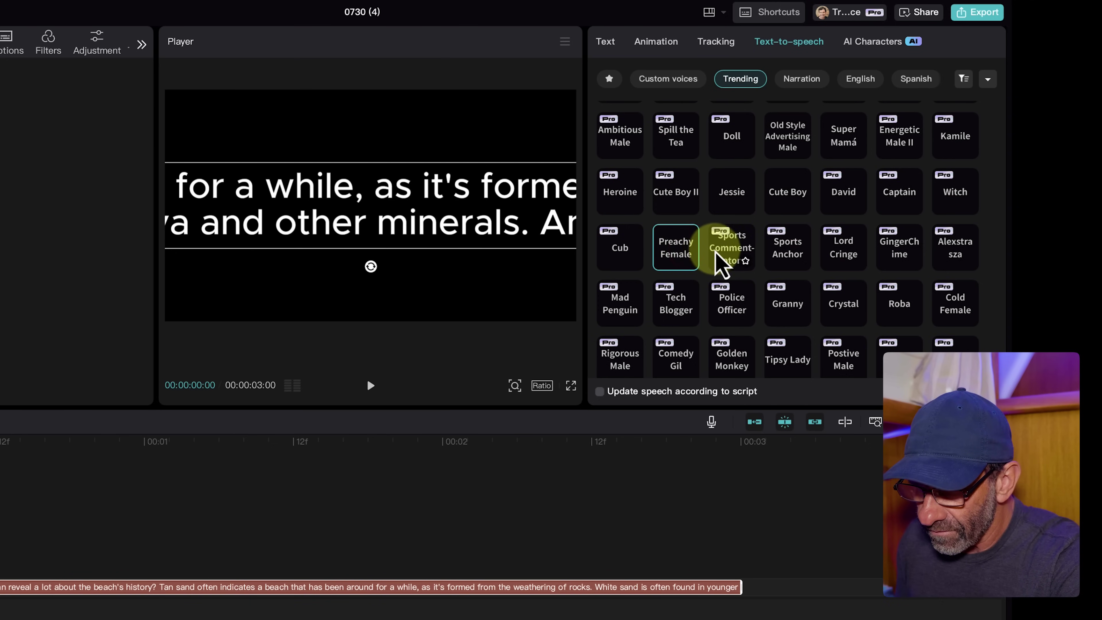
pyautogui.scroll(2, 704, 267)
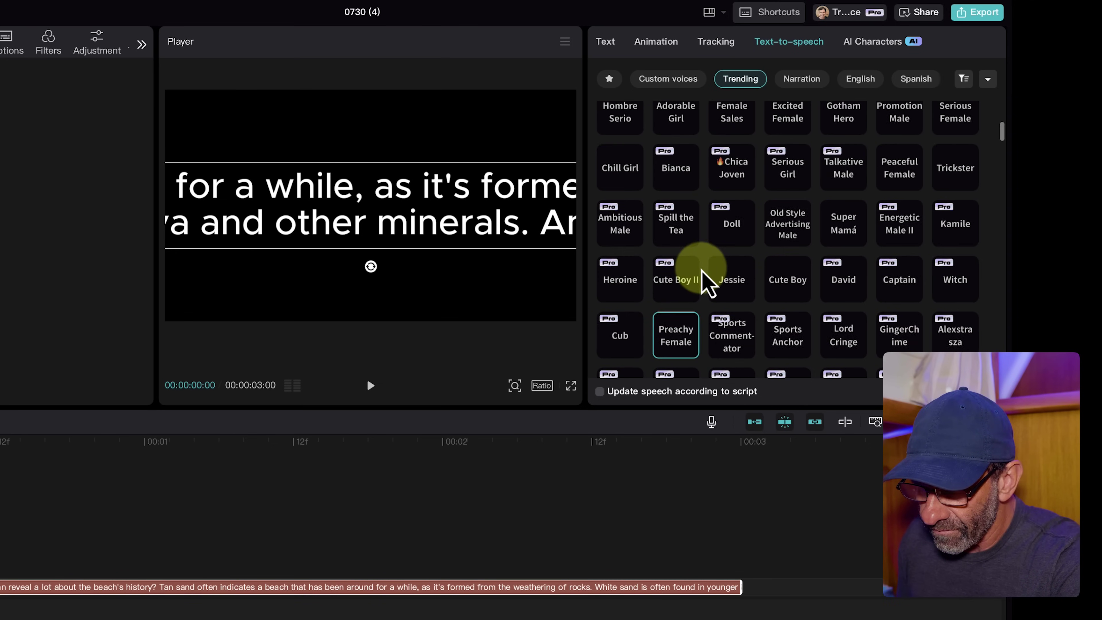
pyautogui.click(628, 178)
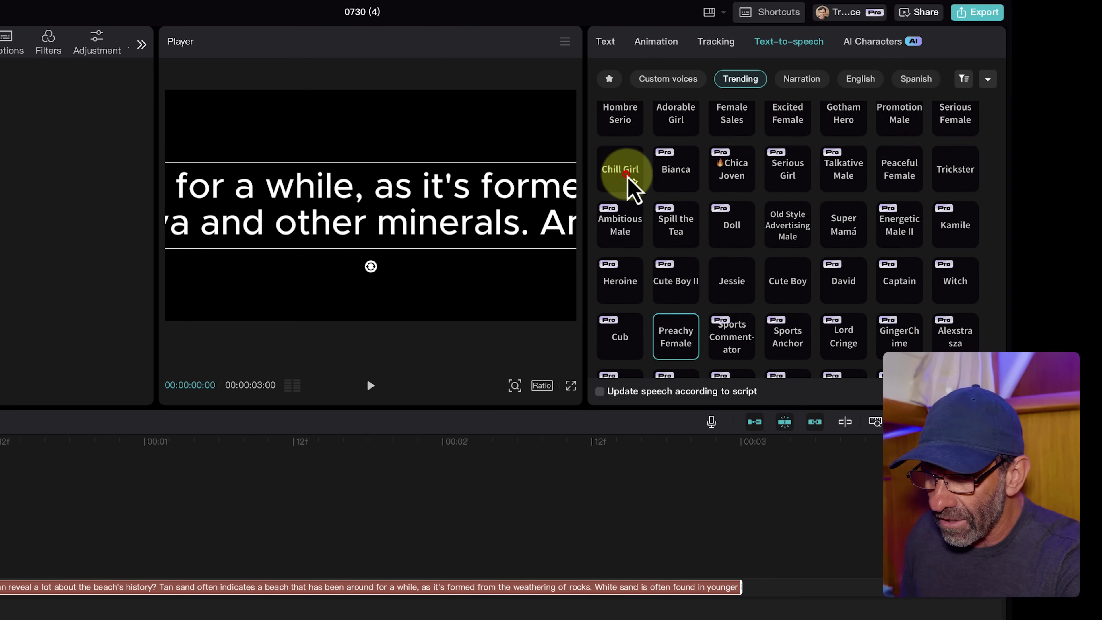
pyautogui.click(964, 391)
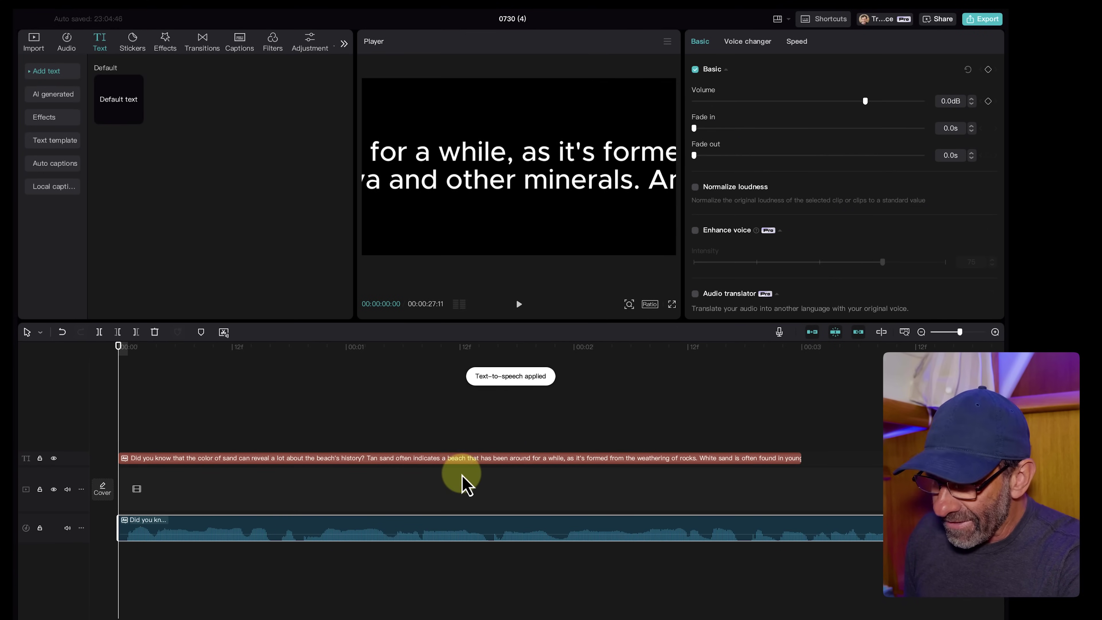
# Step: Delete the script text clip, fit the timeline, and play back the voiceover
pyautogui.click(427, 458)
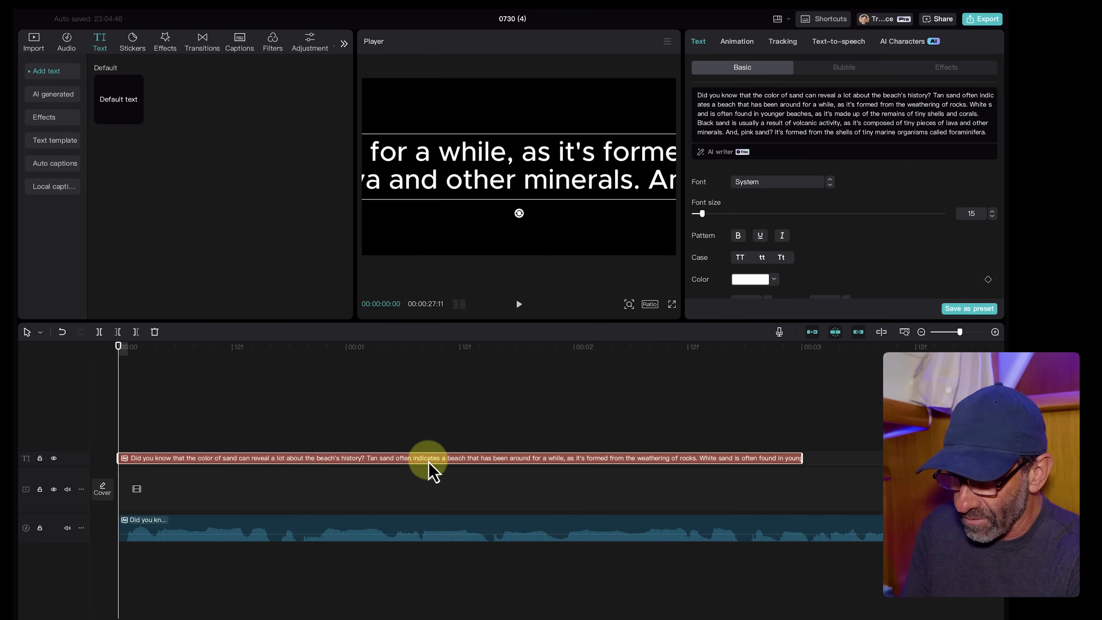
pyautogui.press('Delete')
pyautogui.hotkey('shift', 'z')
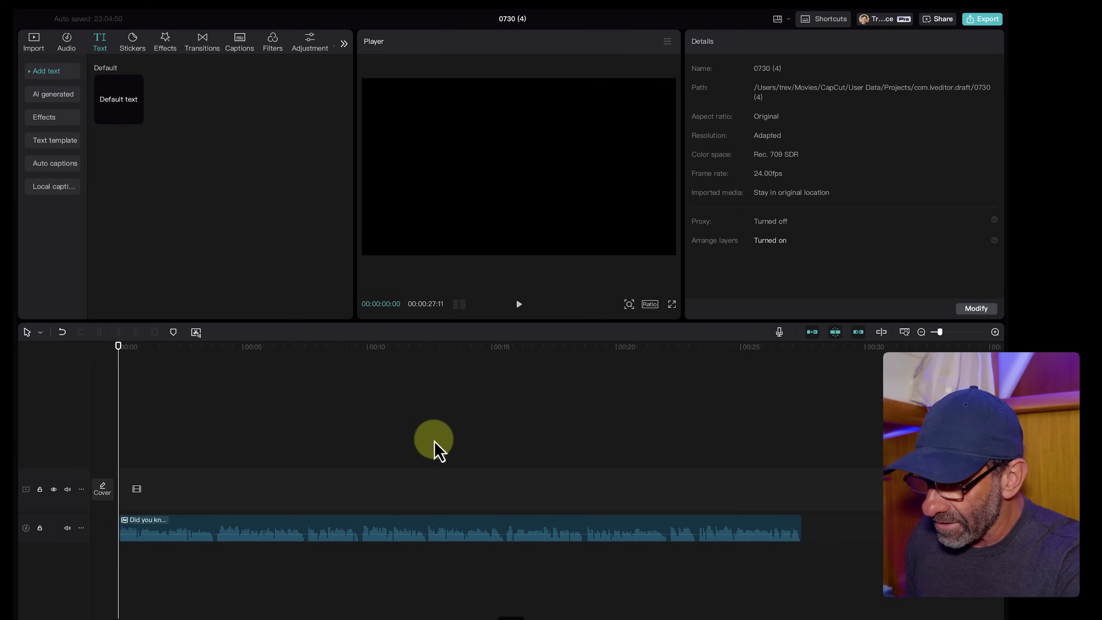
pyautogui.press('space')
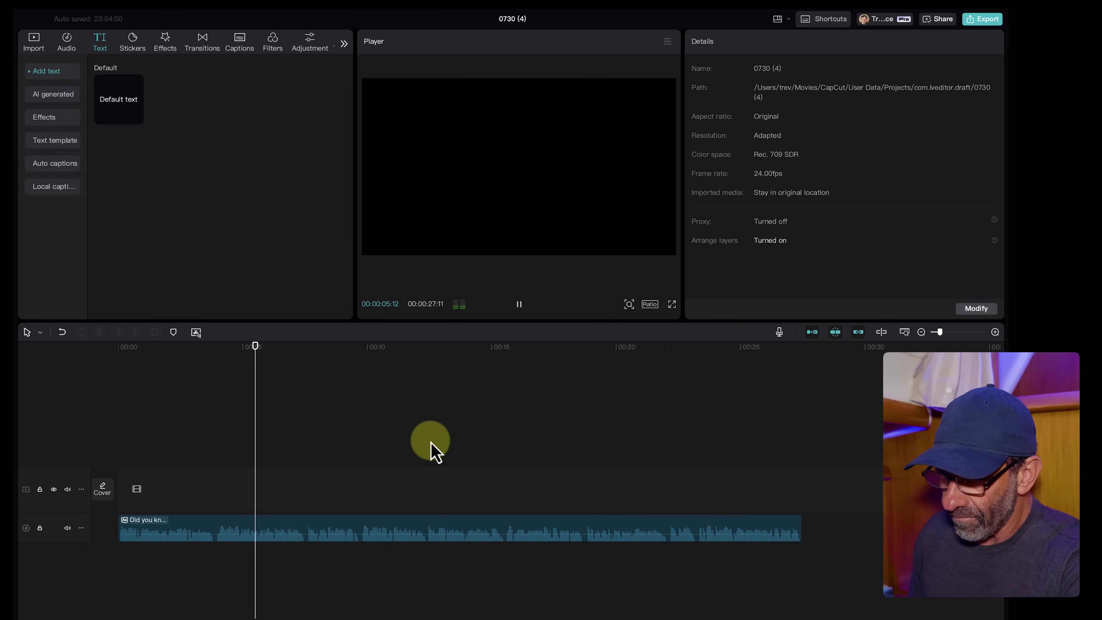
pyautogui.press('space')
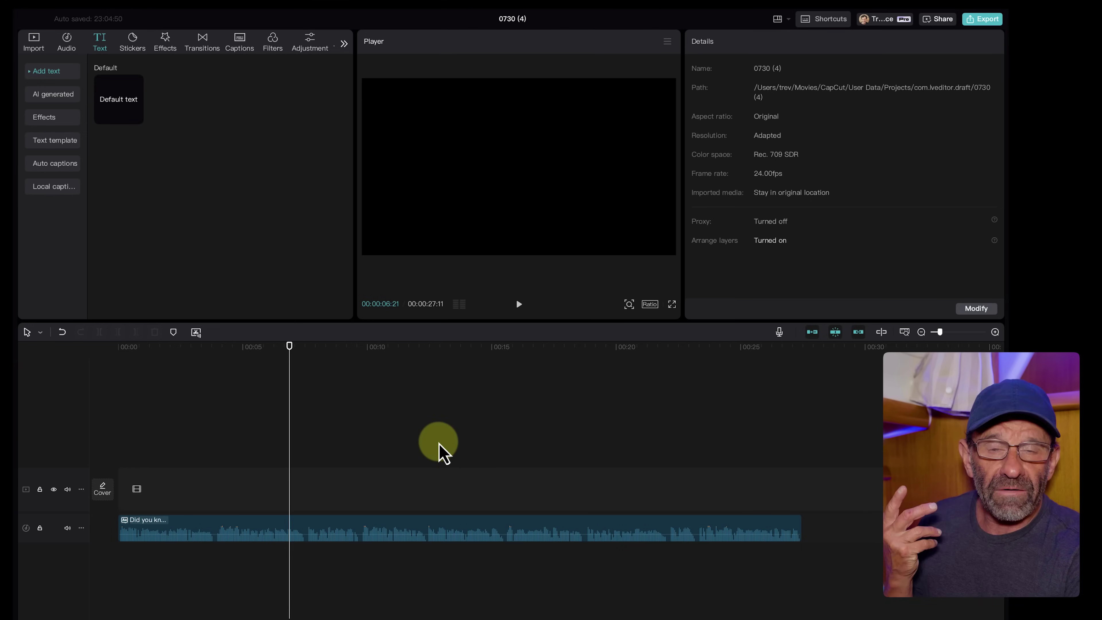
# Step: Split the voiceover at 00:00:03:19, trim the next clip's start to 03:22, and close the gap
pyautogui.moveTo(232, 347); pyautogui.dragTo(213, 373)
pyautogui.scroll(5, 278, 463)
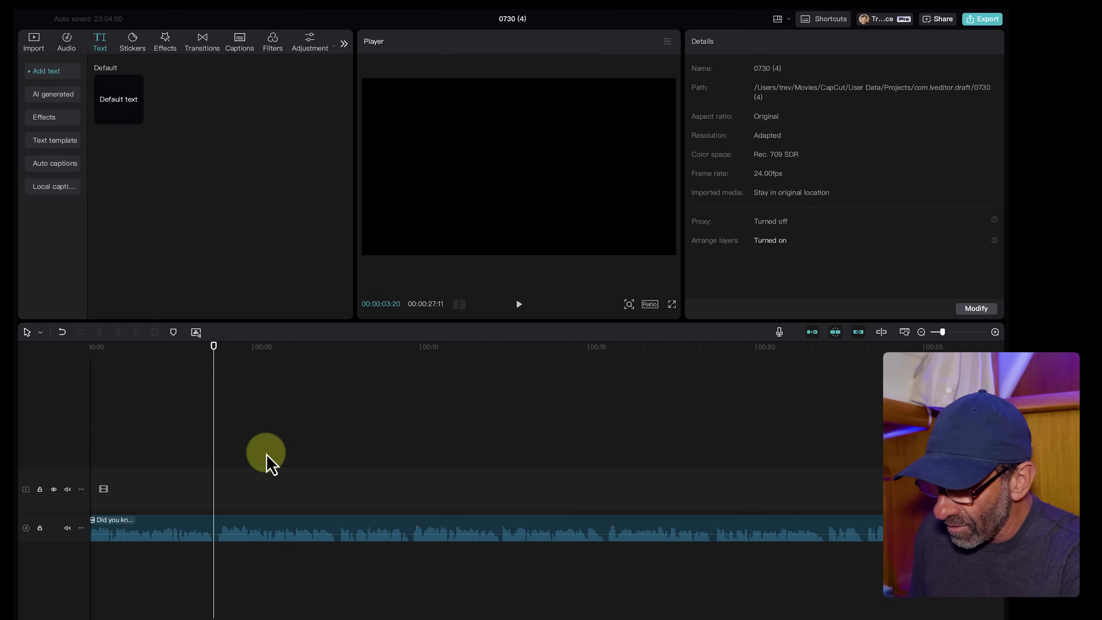
pyautogui.moveTo(214, 350)
pyautogui.mouseDown()
pyautogui.moveTo(229, 345)
pyautogui.moveTo(246, 362)
pyautogui.moveTo(245, 346)
pyautogui.moveTo(204, 356)
pyautogui.moveTo(213, 367)
pyautogui.mouseUp()
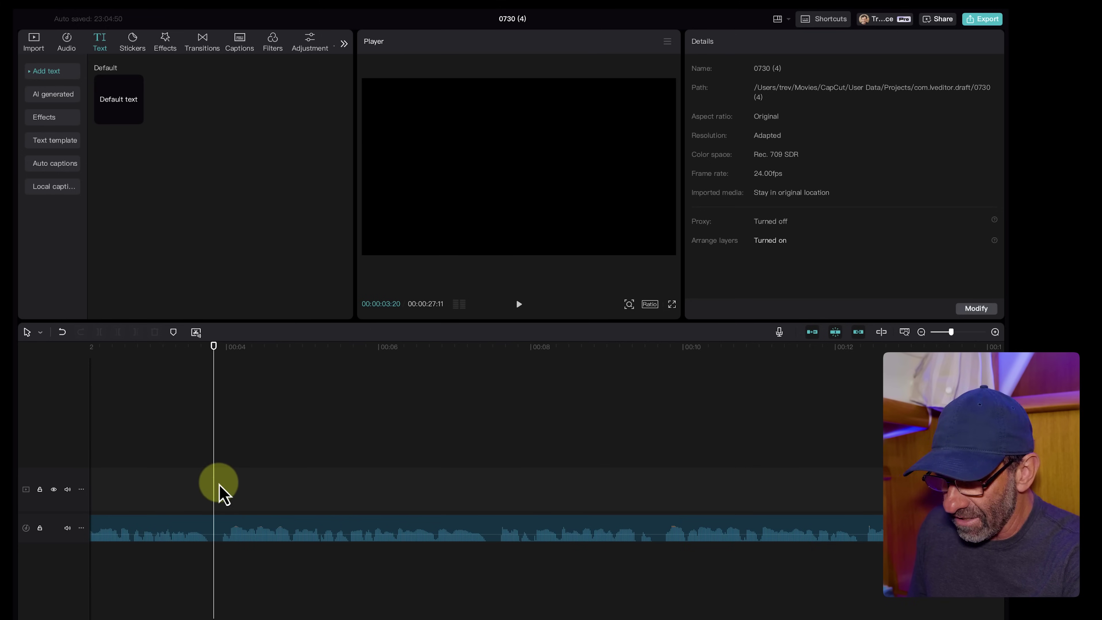
pyautogui.scroll(3, 215, 482)
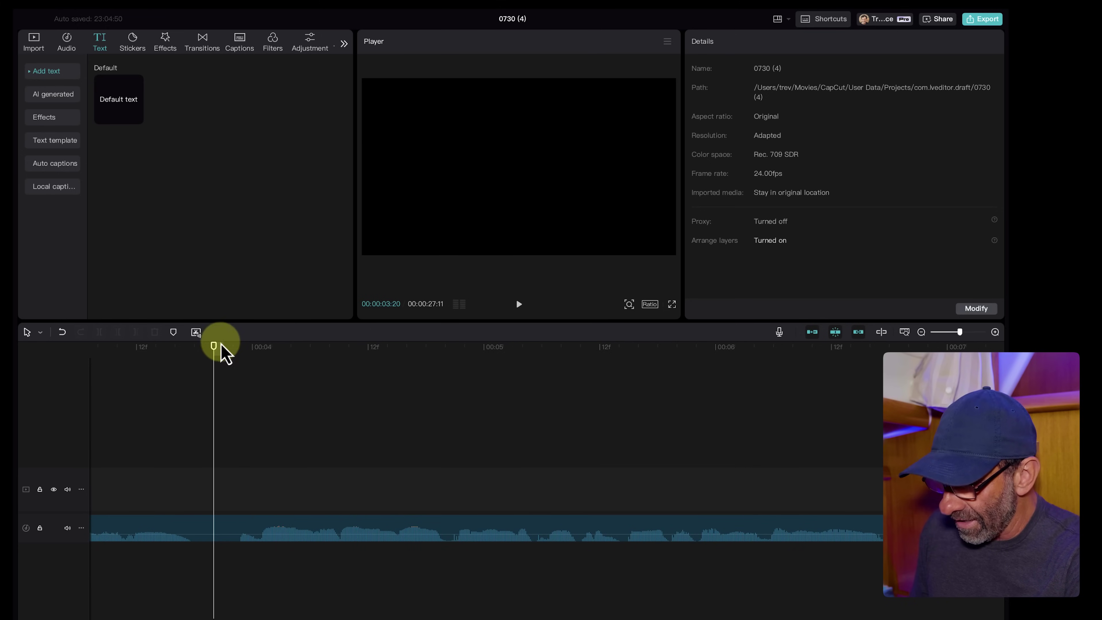
pyautogui.moveTo(215, 347); pyautogui.dragTo(204, 348)
pyautogui.click(229, 517)
pyautogui.press('super+b')
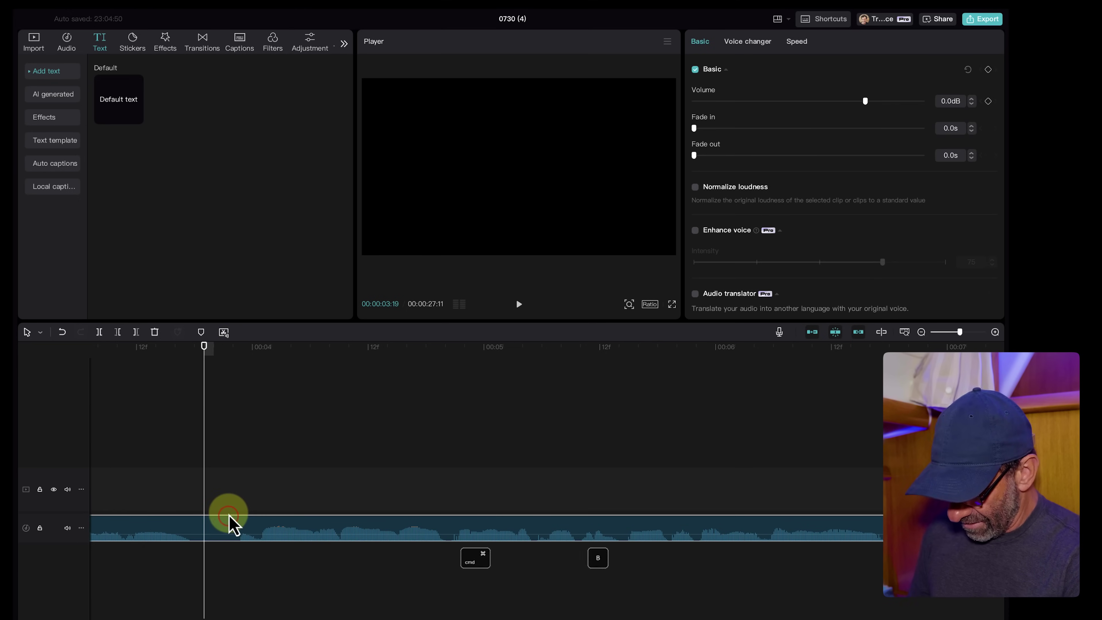
pyautogui.moveTo(278, 347); pyautogui.dragTo(233, 374)
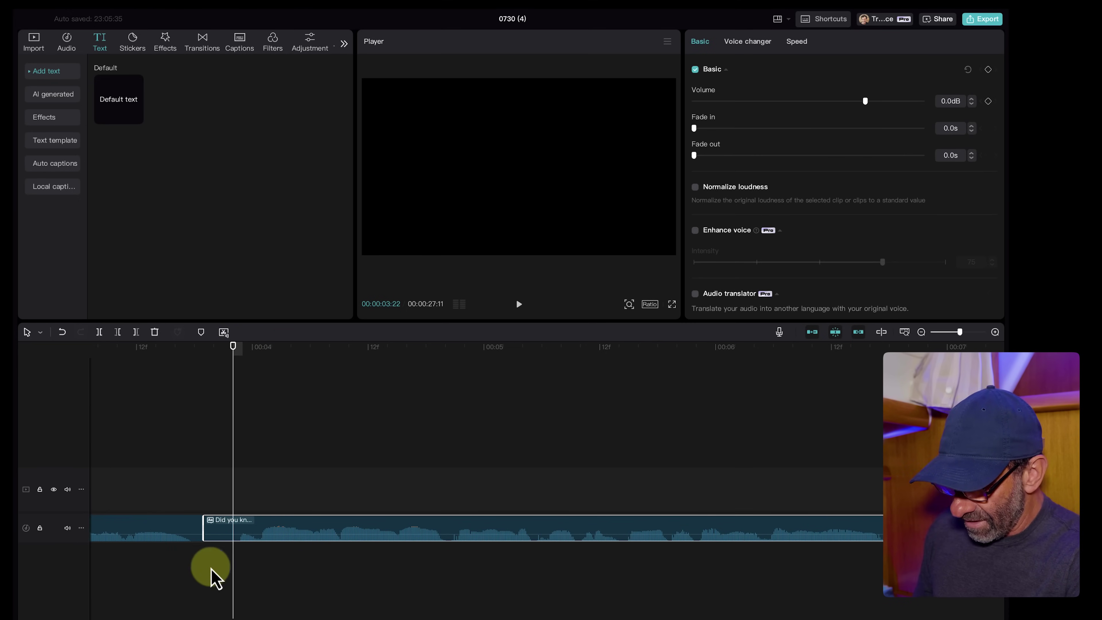
pyautogui.press('q')
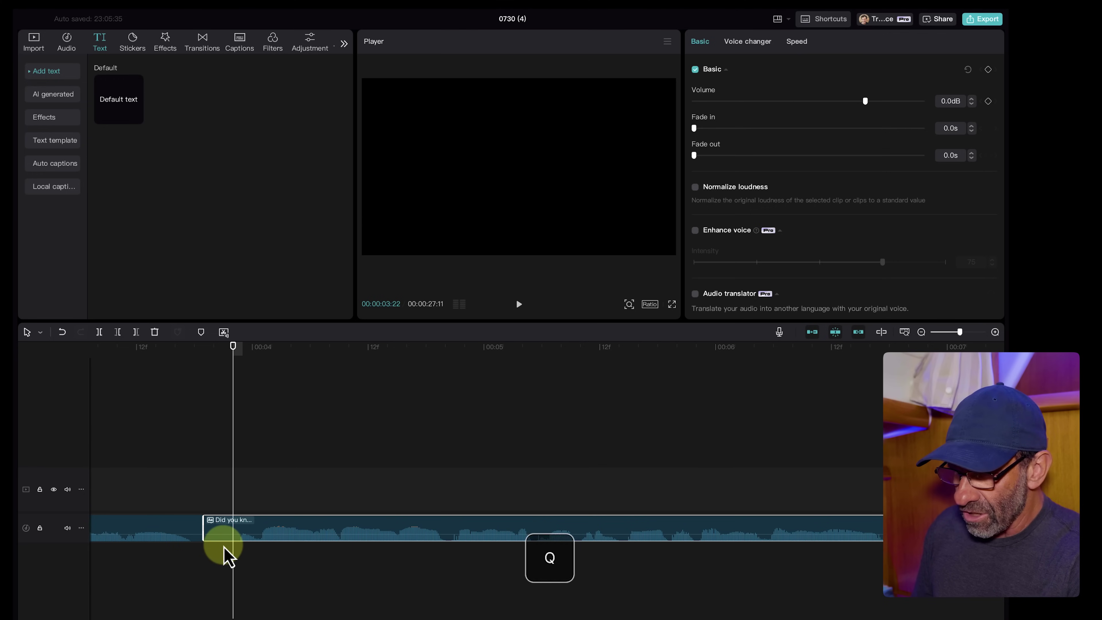
pyautogui.moveTo(378, 526); pyautogui.dragTo(349, 527)
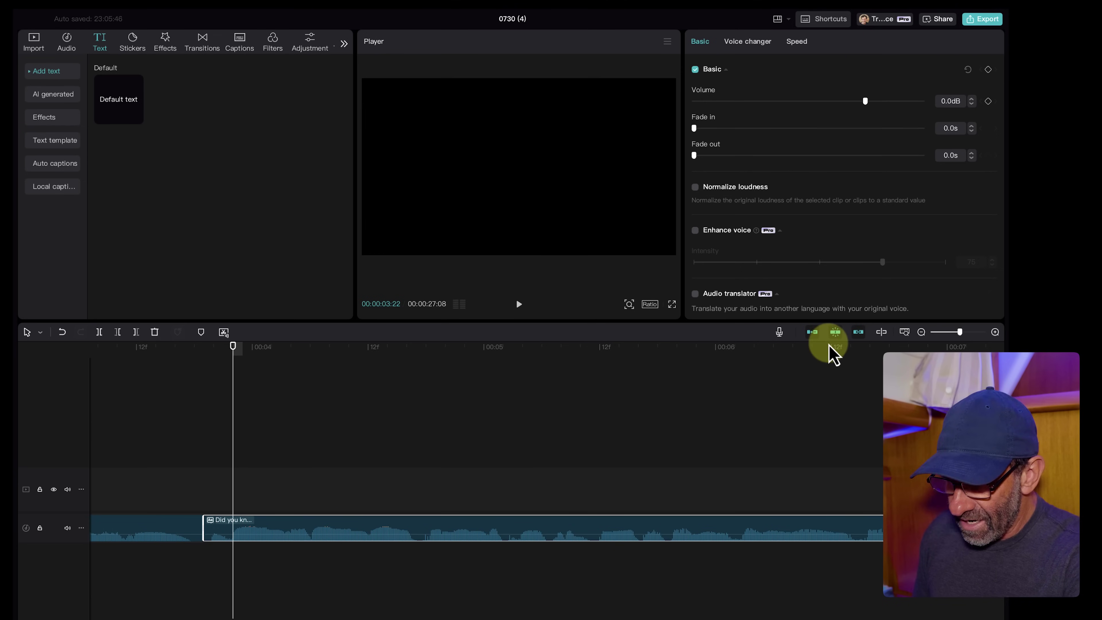
# Step: Add another split in the fitted timeline, then return the playhead to the start
pyautogui.hotkey('shift', 'z')
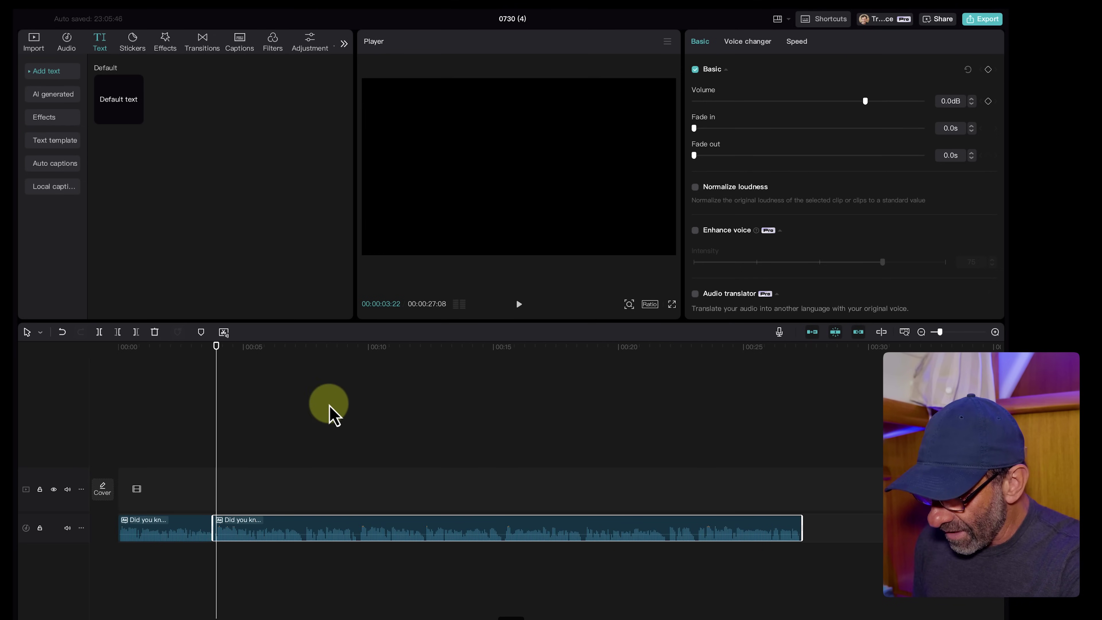
pyautogui.click(306, 359)
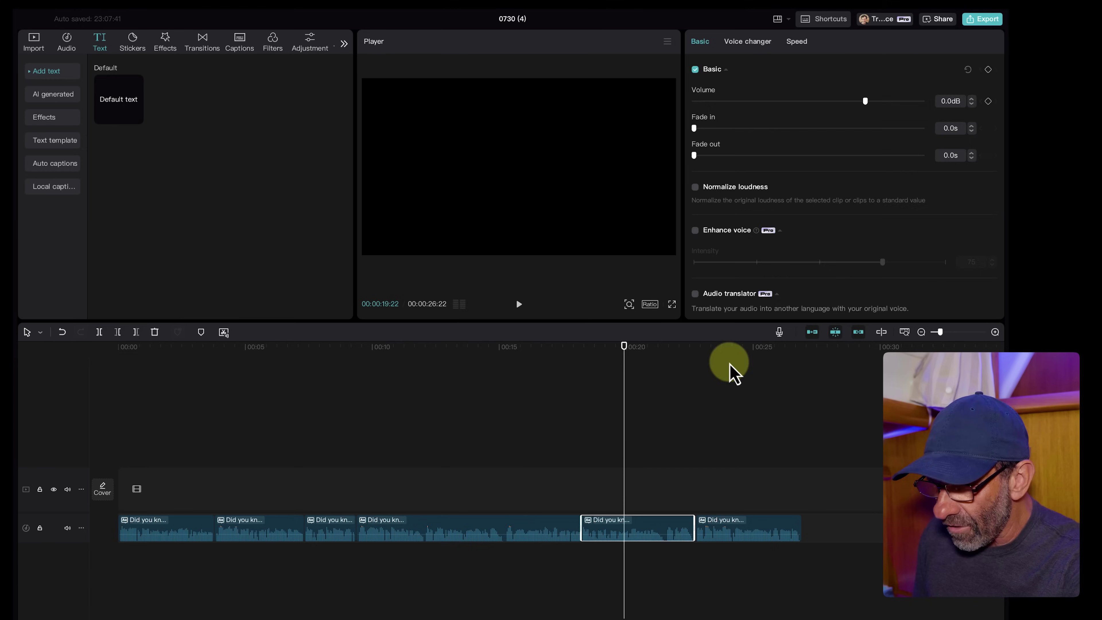
pyautogui.click(728, 364)
pyautogui.moveTo(329, 350); pyautogui.dragTo(105, 365)
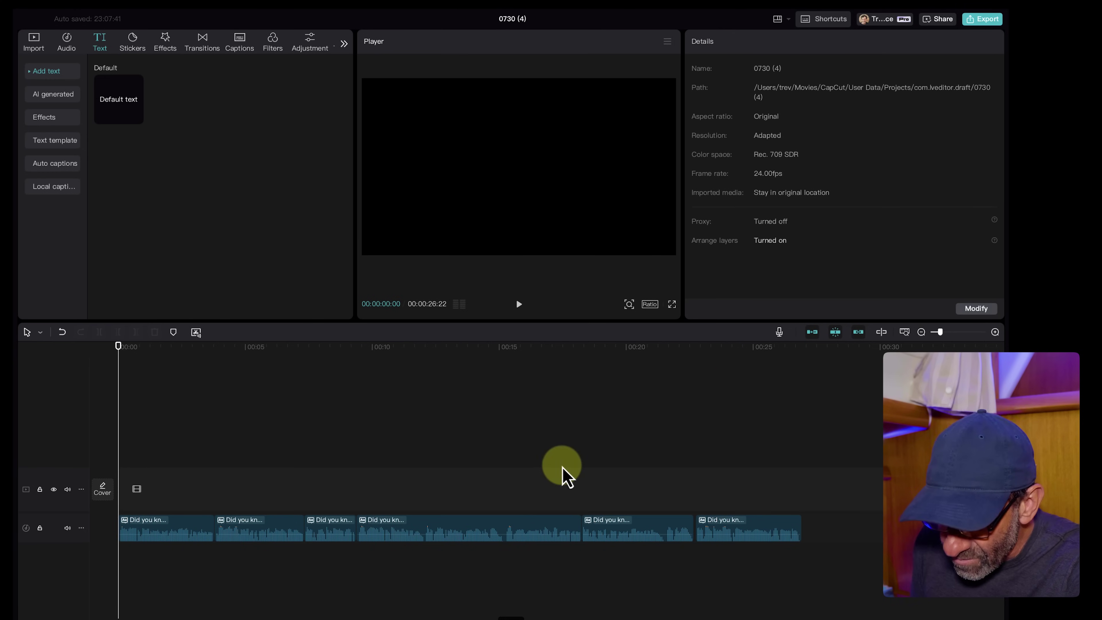
pyautogui.click(730, 525)
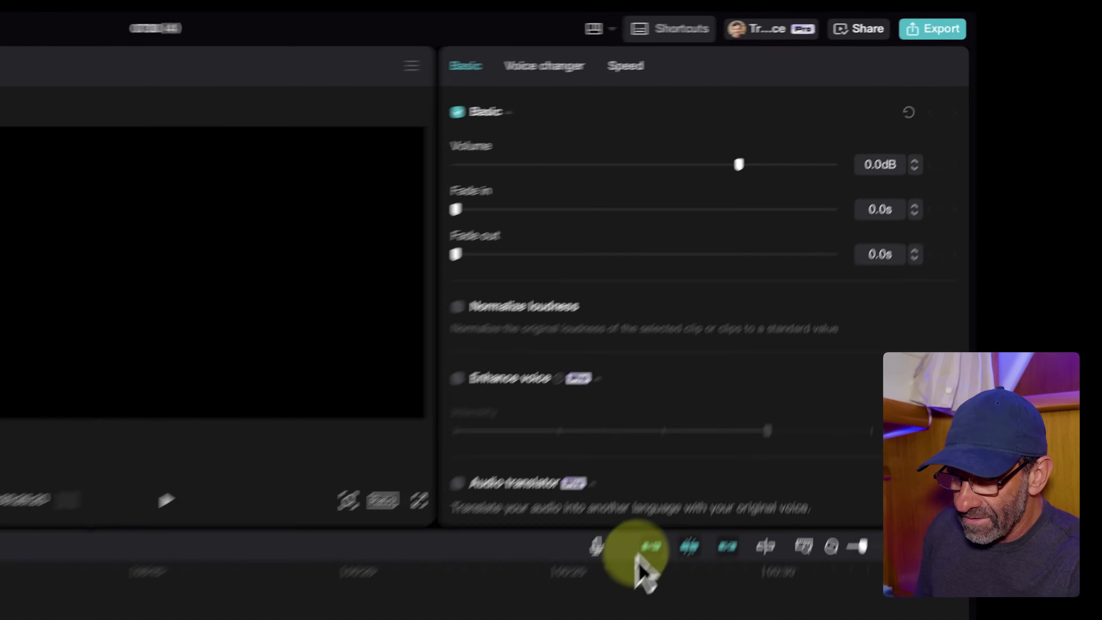
# Step: Export the voiceover as an MP3 named SandyBeaches into the Free folder
pyautogui.click(811, 333)
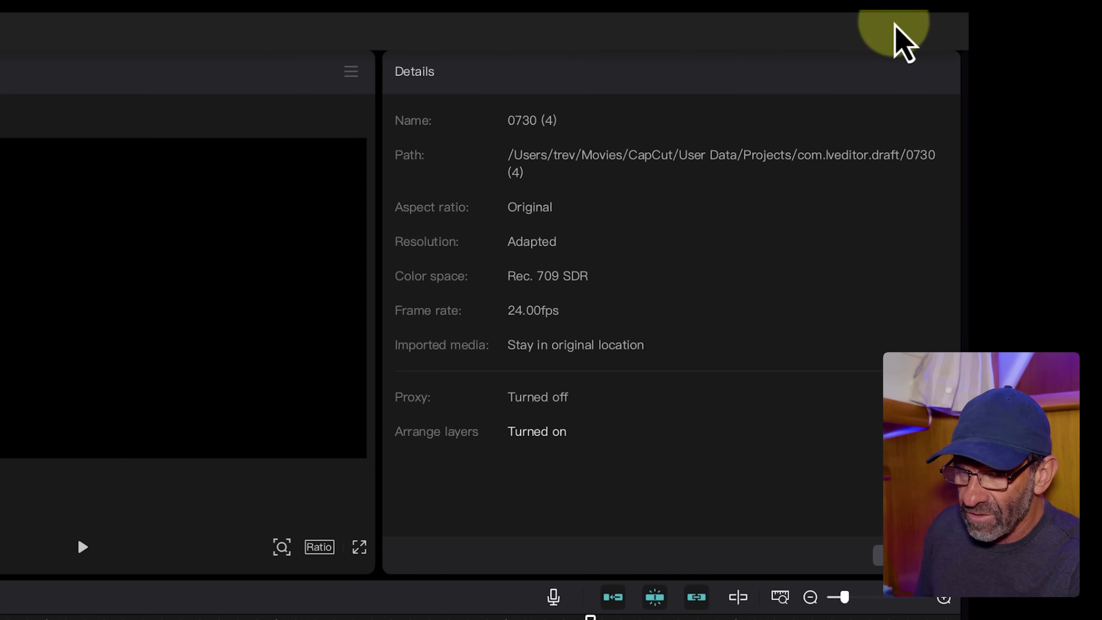
pyautogui.click(929, 35)
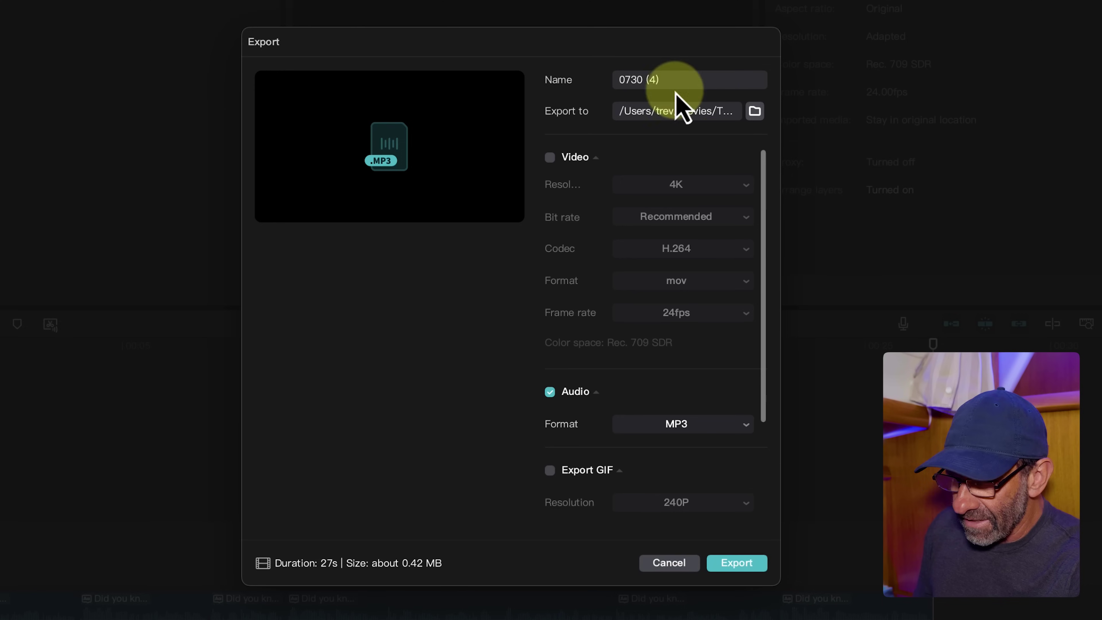
pyautogui.click(711, 77)
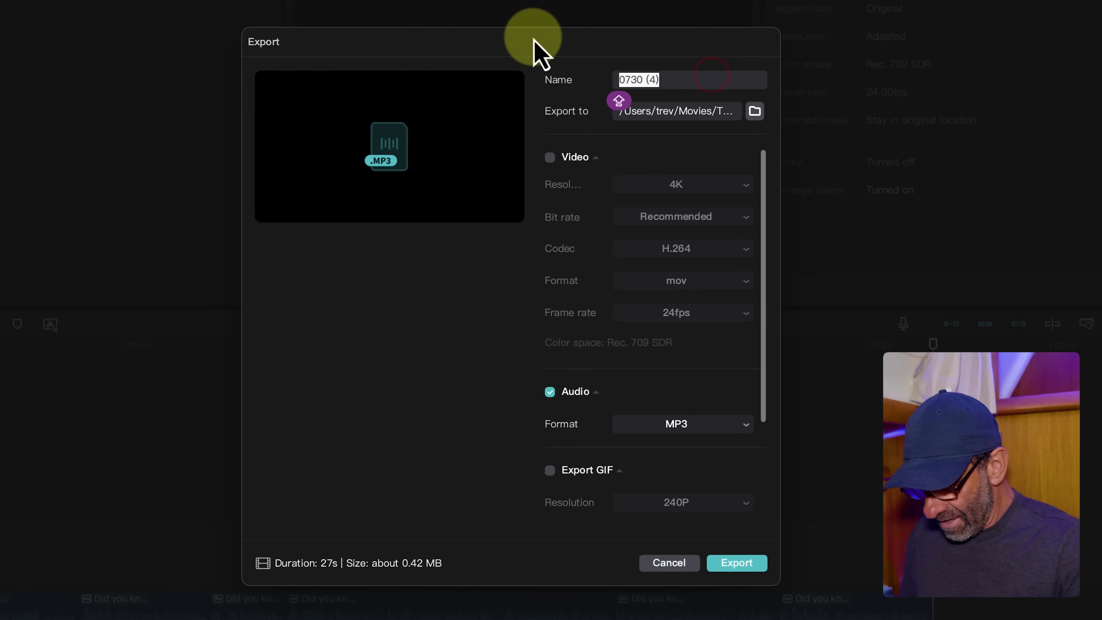
pyautogui.write('SandyBeaches')
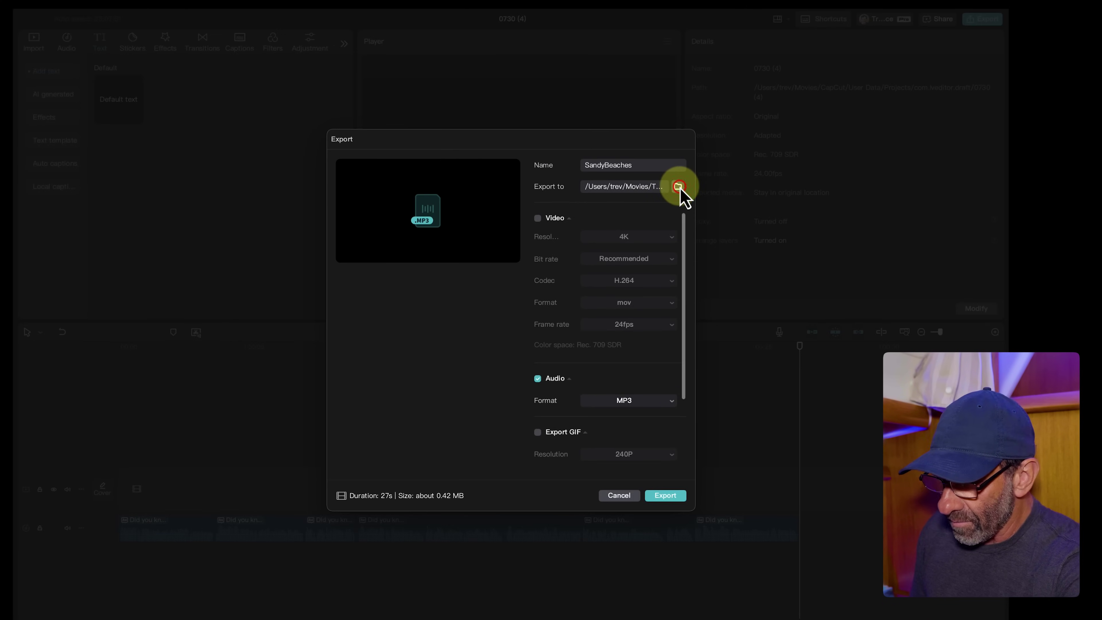
pyautogui.click(678, 186)
pyautogui.doubleClick(338, 247)
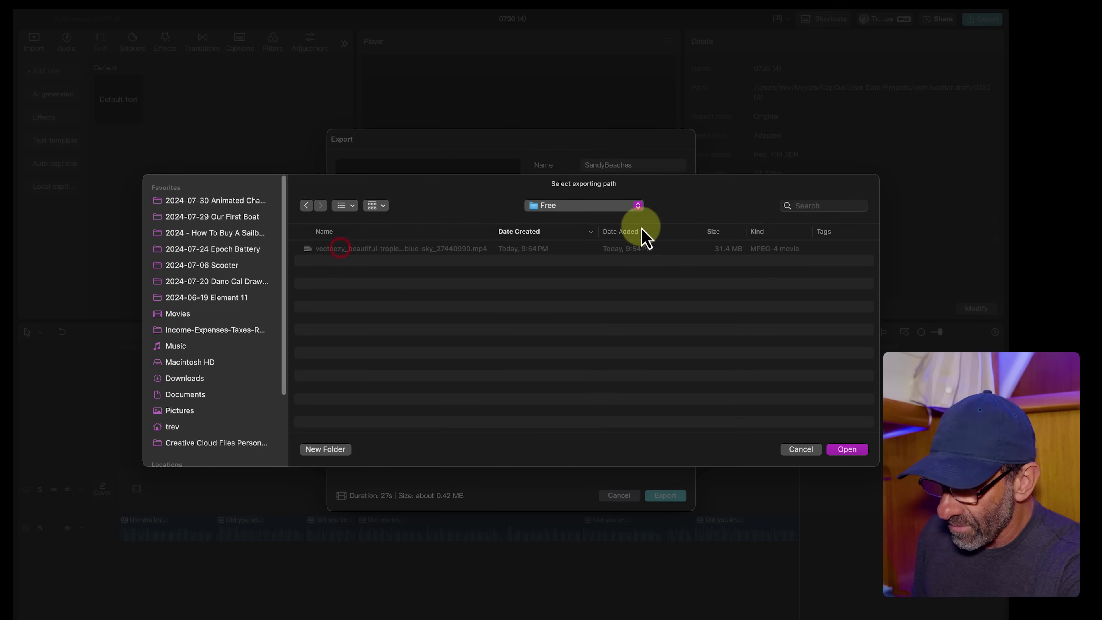
pyautogui.click(850, 449)
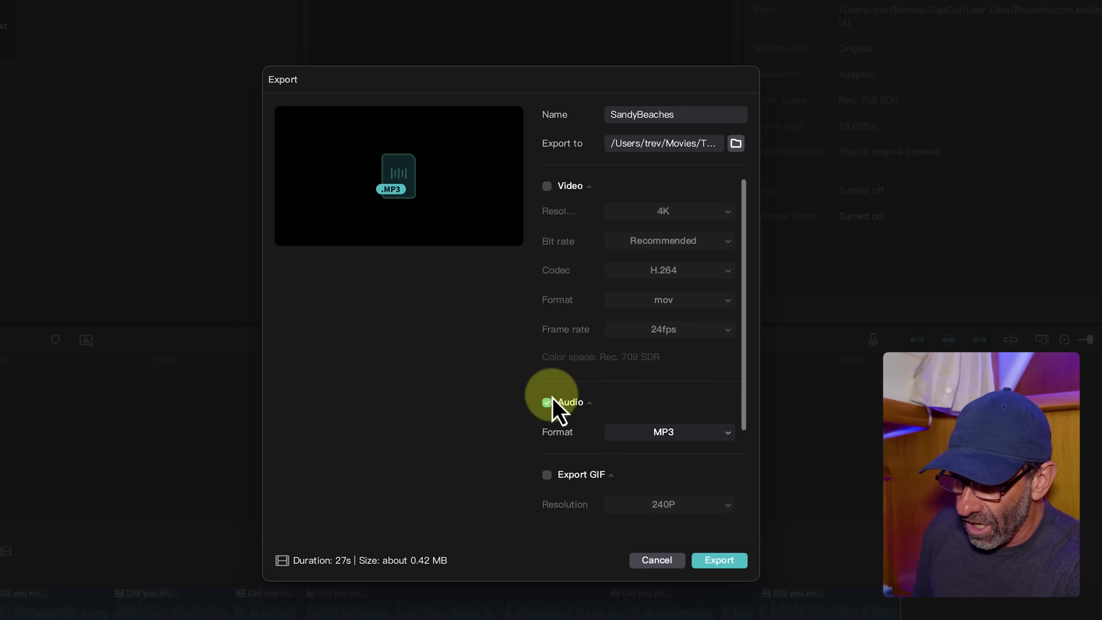
pyautogui.click(723, 563)
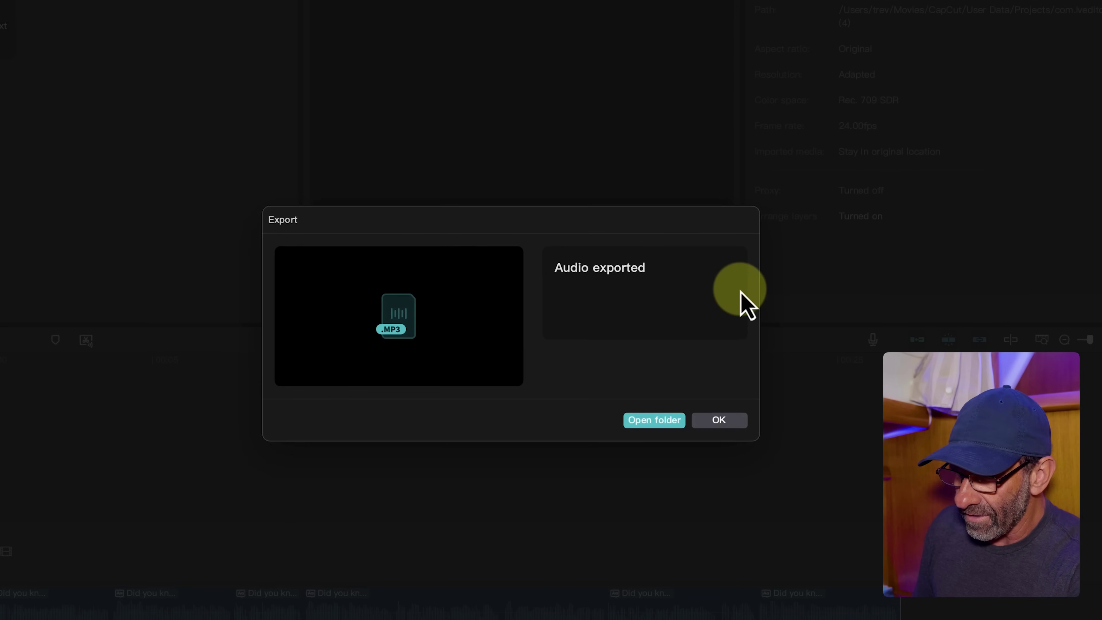
pyautogui.click(734, 421)
# Step: Upload SandyBeaches.MP3 from the Free folder to Adobe Express's Animate from audio tool
pyautogui.hotkey('ctrl', 'Up')
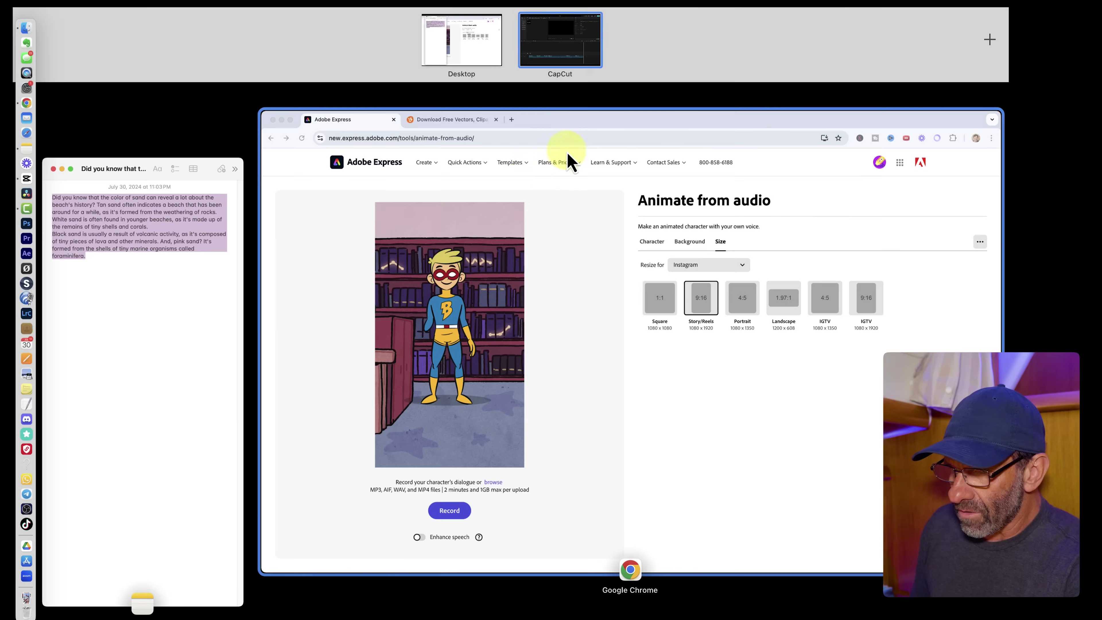
pyautogui.click(596, 242)
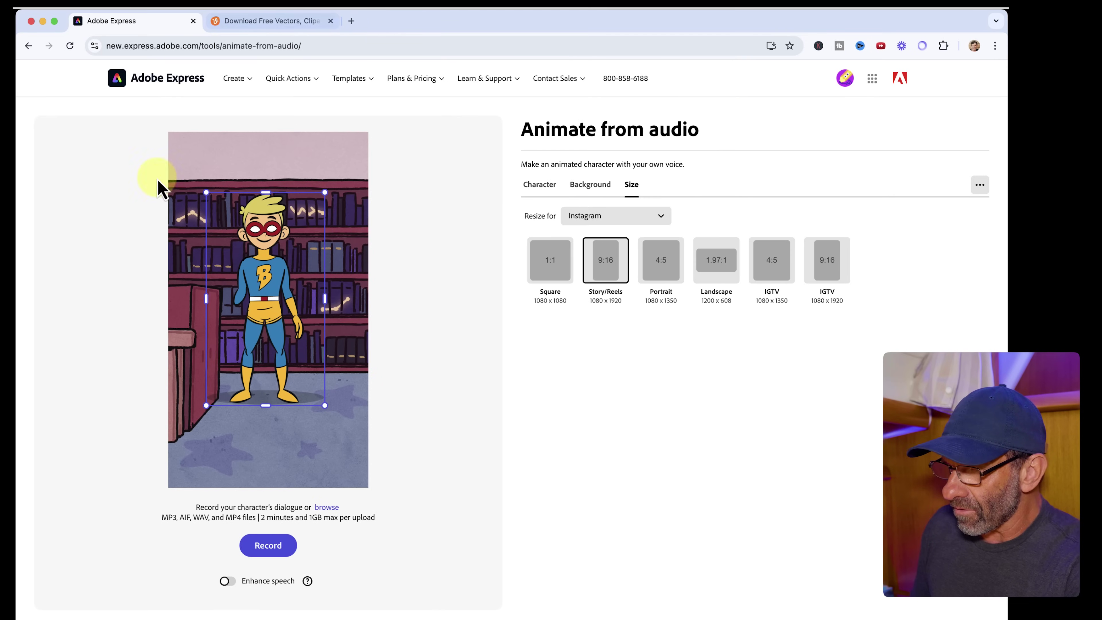
pyautogui.click(333, 46)
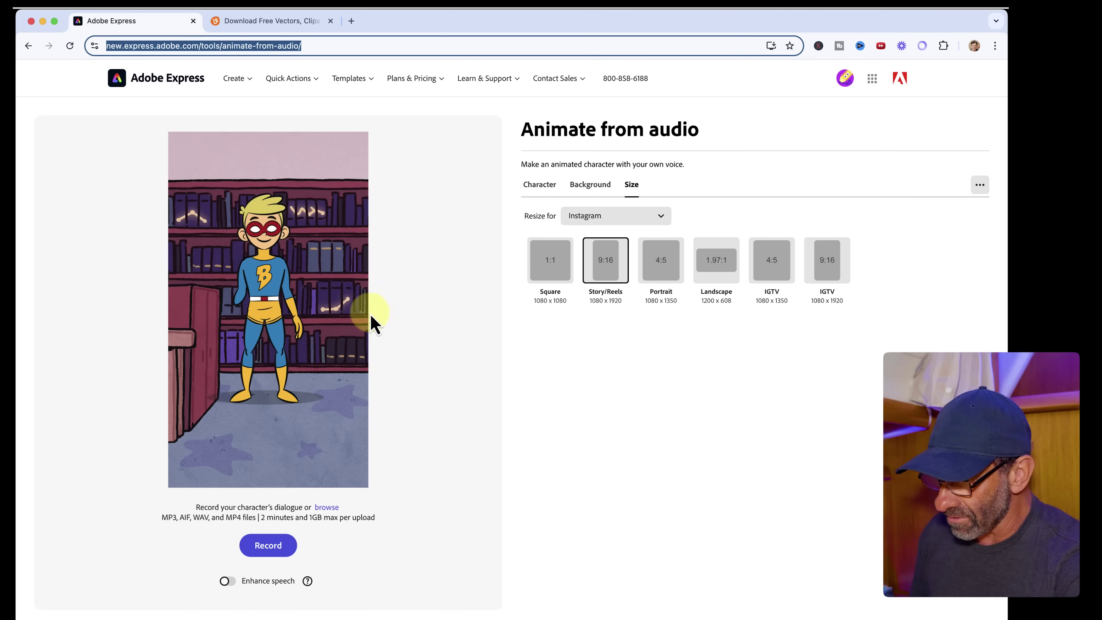
pyautogui.click(326, 507)
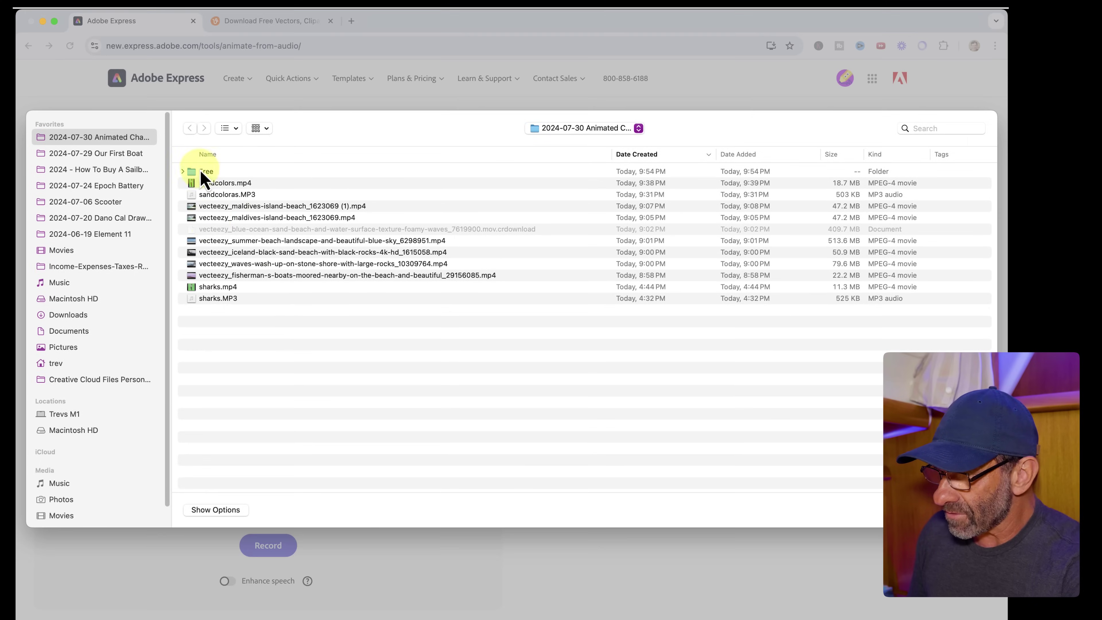
pyautogui.doubleClick(202, 172)
pyautogui.click(252, 171)
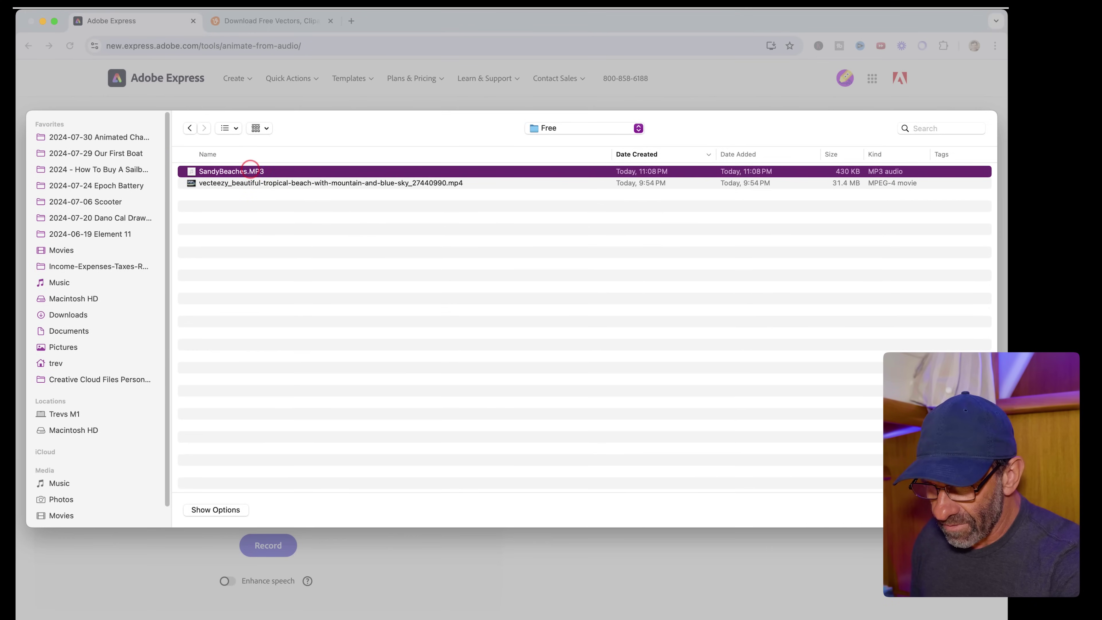
pyautogui.press('Return')
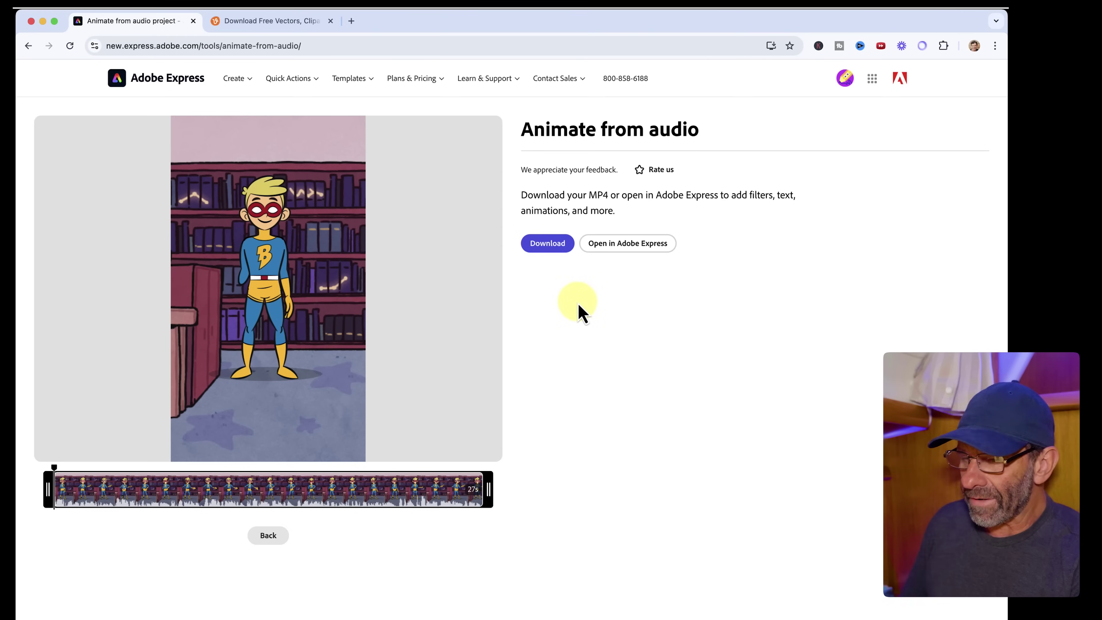
# Step: Play the 27-second animated preview, then go back to the animation editor
pyautogui.click(268, 288)
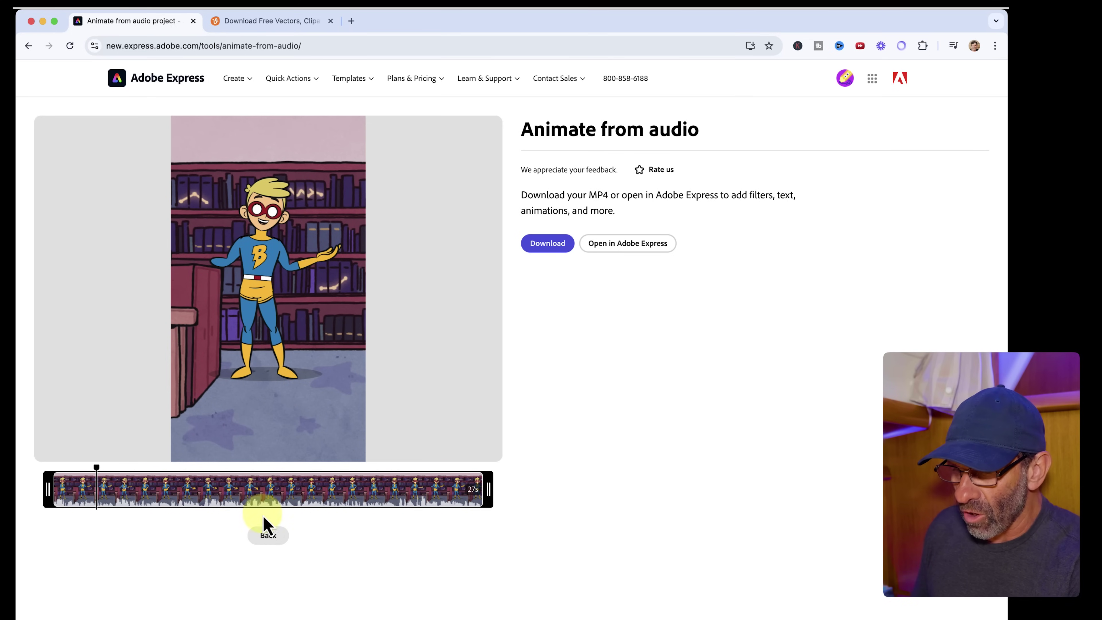
pyautogui.click(268, 536)
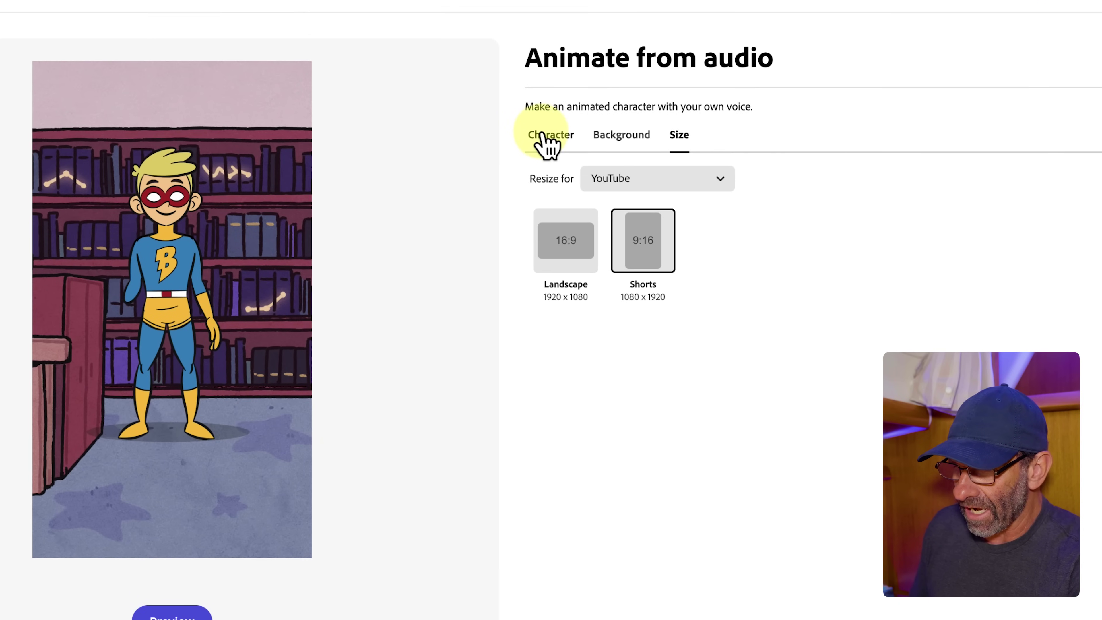
# Step: Replace the superhero with the Alzaire character
pyautogui.click(542, 135)
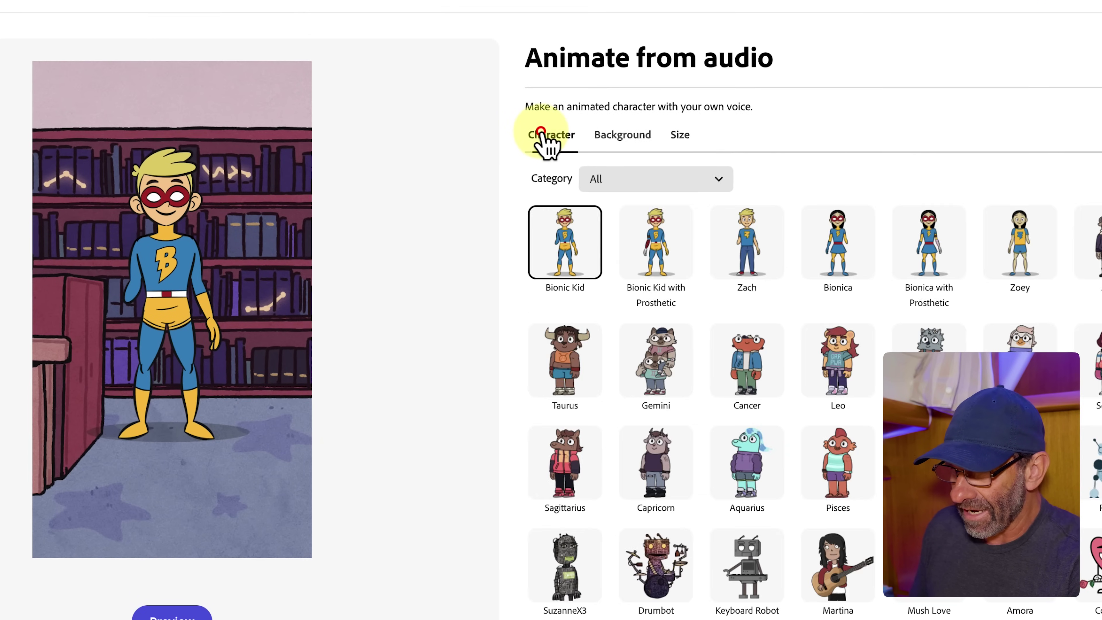
pyautogui.scroll(-10, 767, 320)
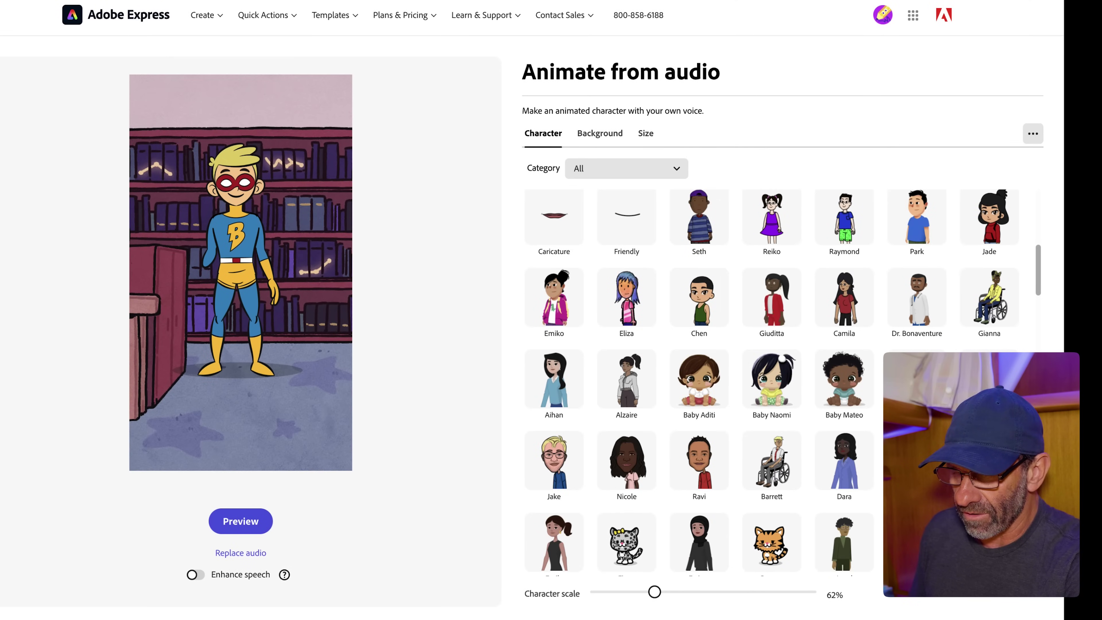
pyautogui.click(625, 381)
pyautogui.click(627, 371)
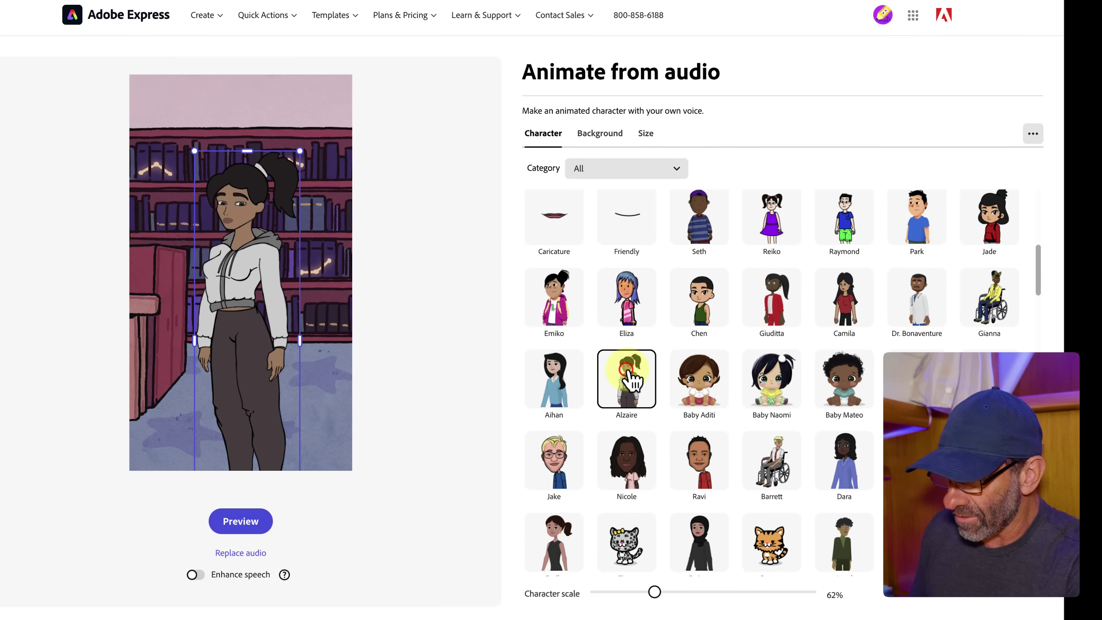
# Step: Scale Alzaire to 62% and move her down and left in the frame
pyautogui.scroll(-5, 693, 284)
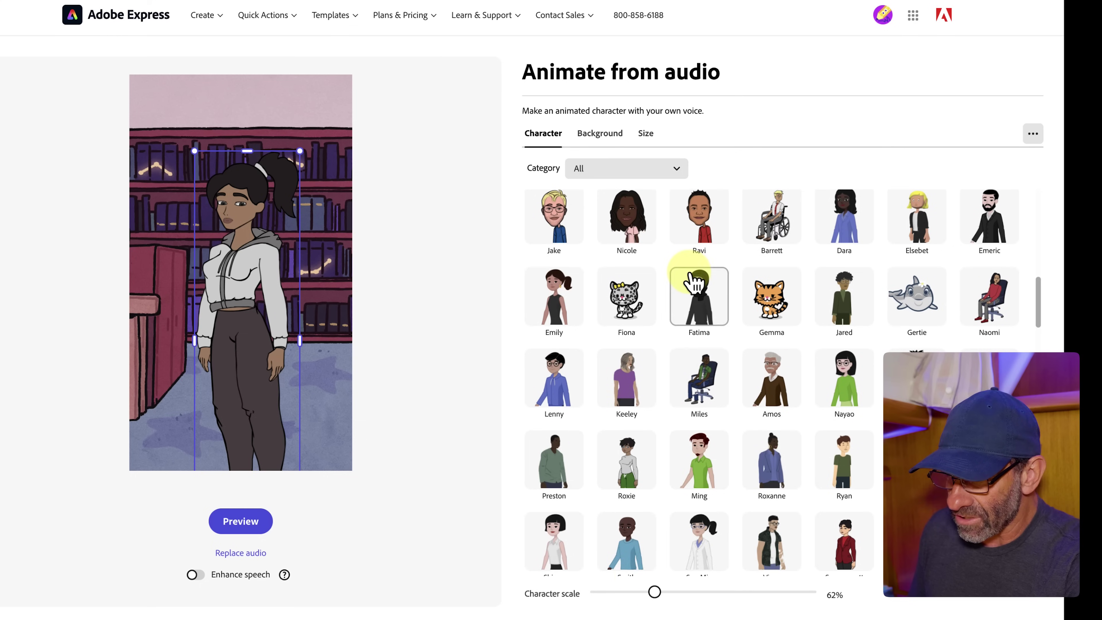
pyautogui.moveTo(653, 592)
pyautogui.mouseDown()
pyautogui.moveTo(639, 594)
pyautogui.moveTo(656, 594)
pyautogui.mouseUp()
pyautogui.click(216, 140)
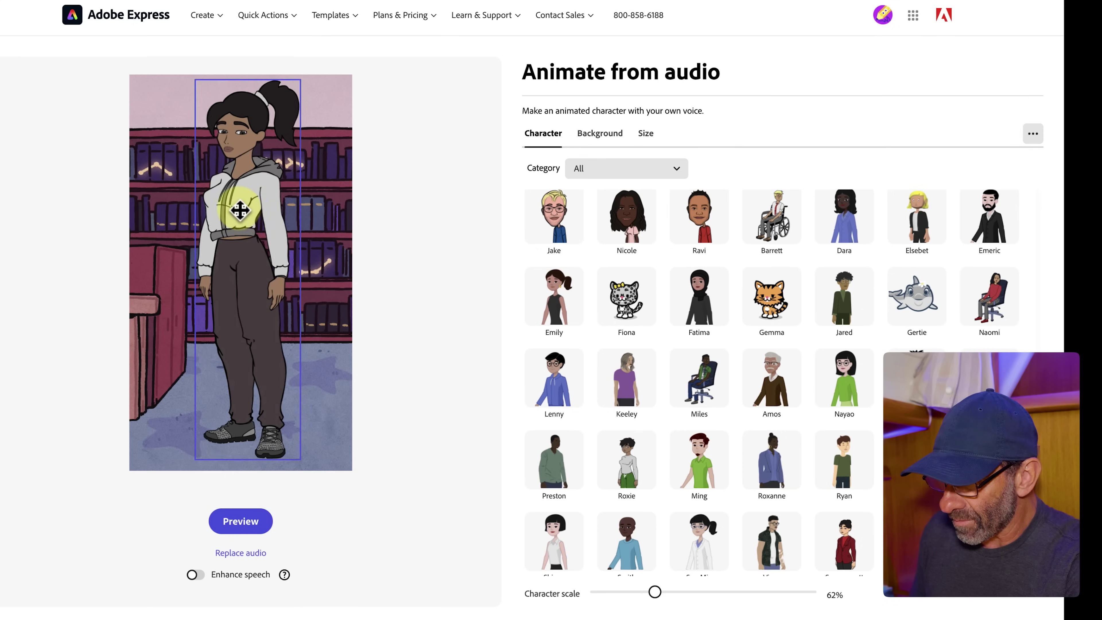
pyautogui.moveTo(240, 205); pyautogui.dragTo(236, 214)
pyautogui.click(605, 136)
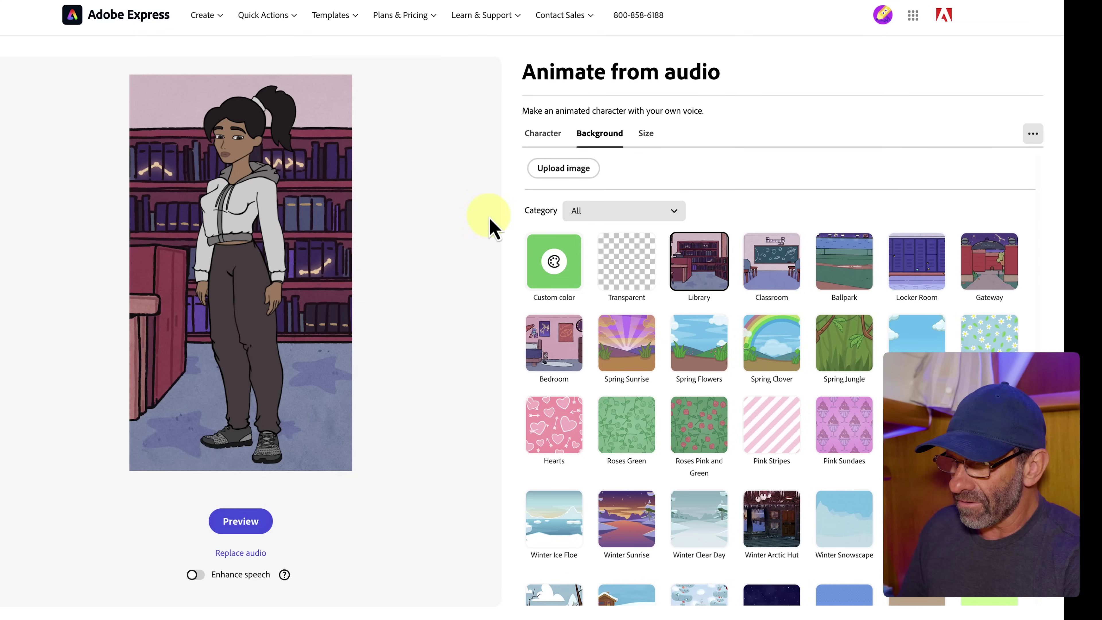
# Step: Replace the library scene behind the character with a solid bright green background, #21EB2E
pyautogui.click(628, 267)
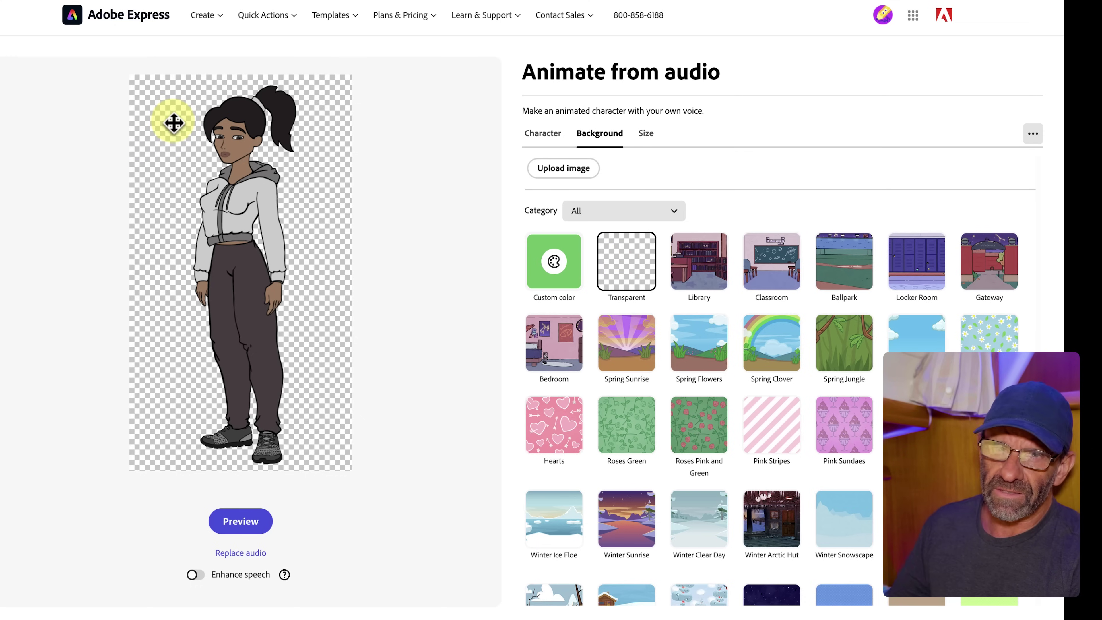
pyautogui.click(568, 268)
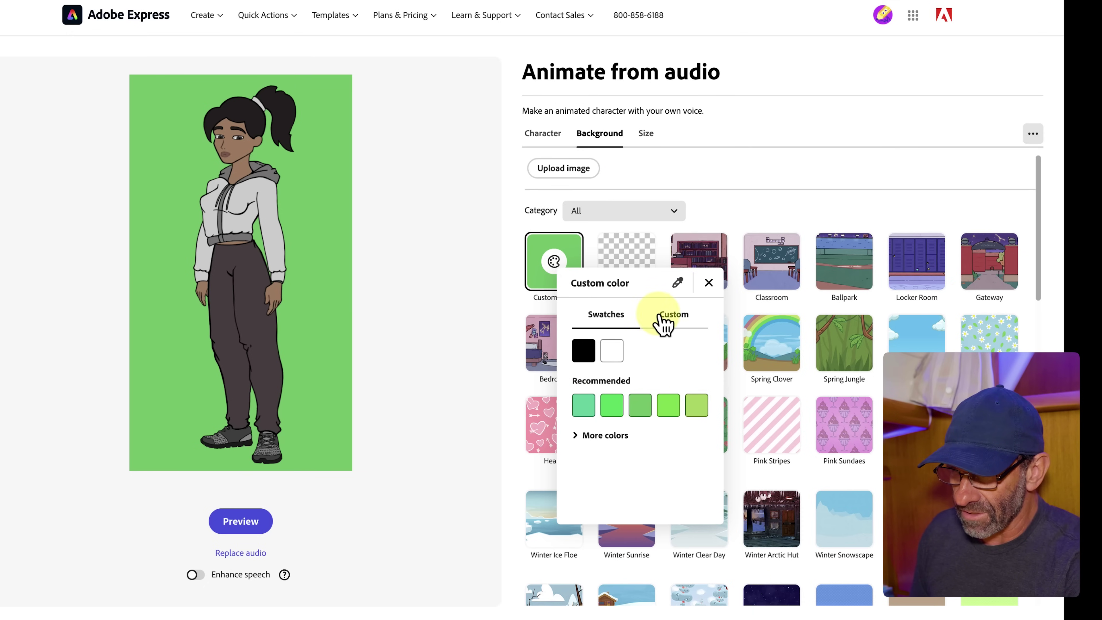
pyautogui.click(672, 317)
pyautogui.moveTo(629, 401); pyautogui.dragTo(704, 376)
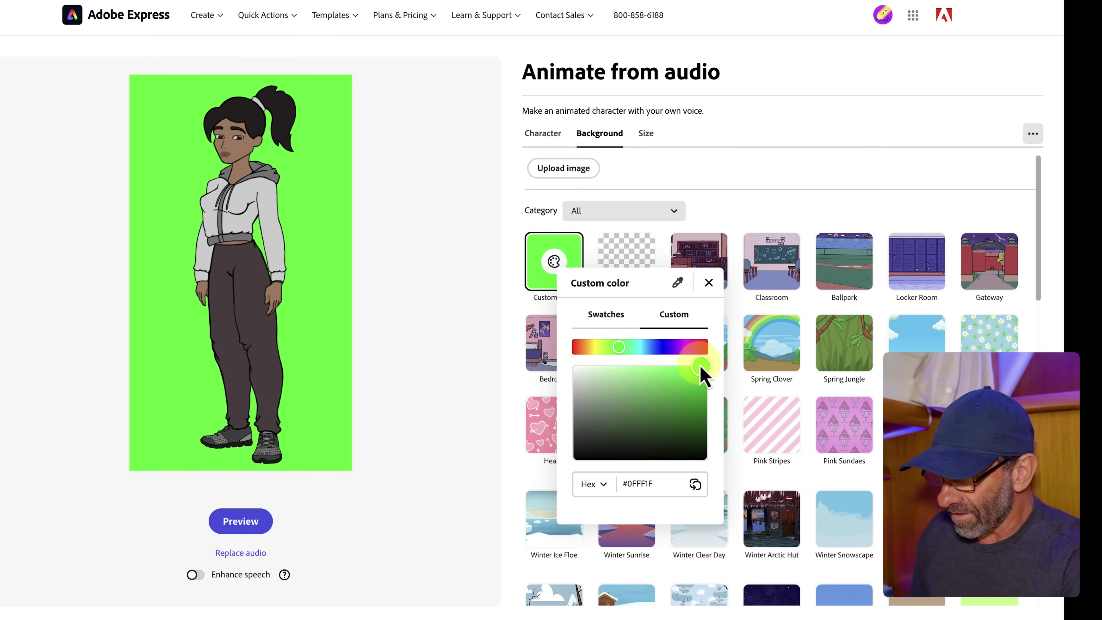
pyautogui.click(709, 282)
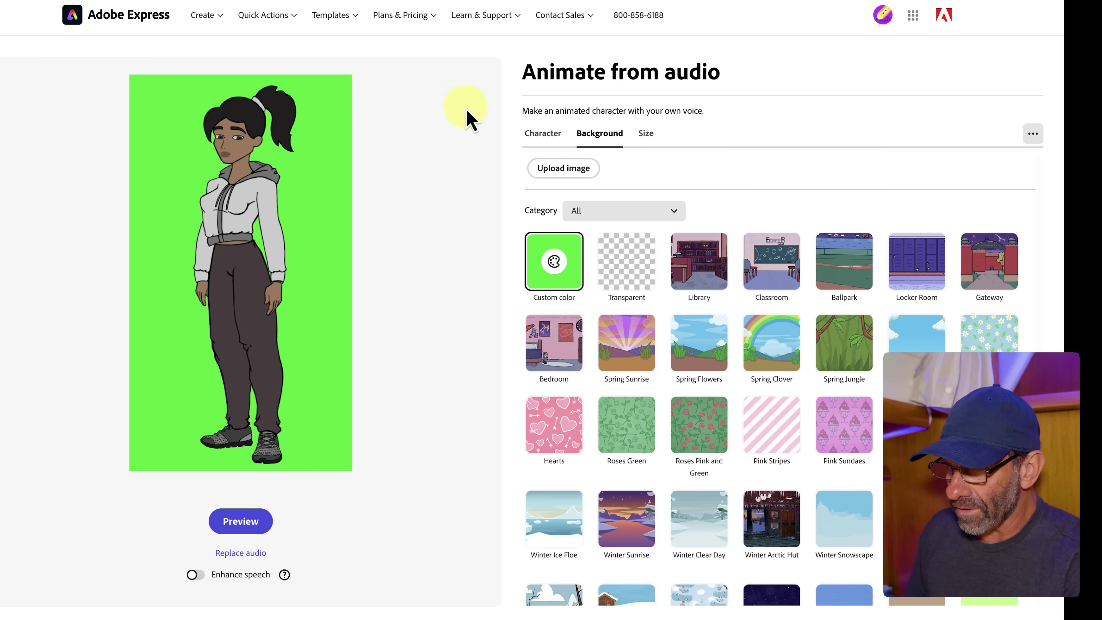
pyautogui.click(646, 134)
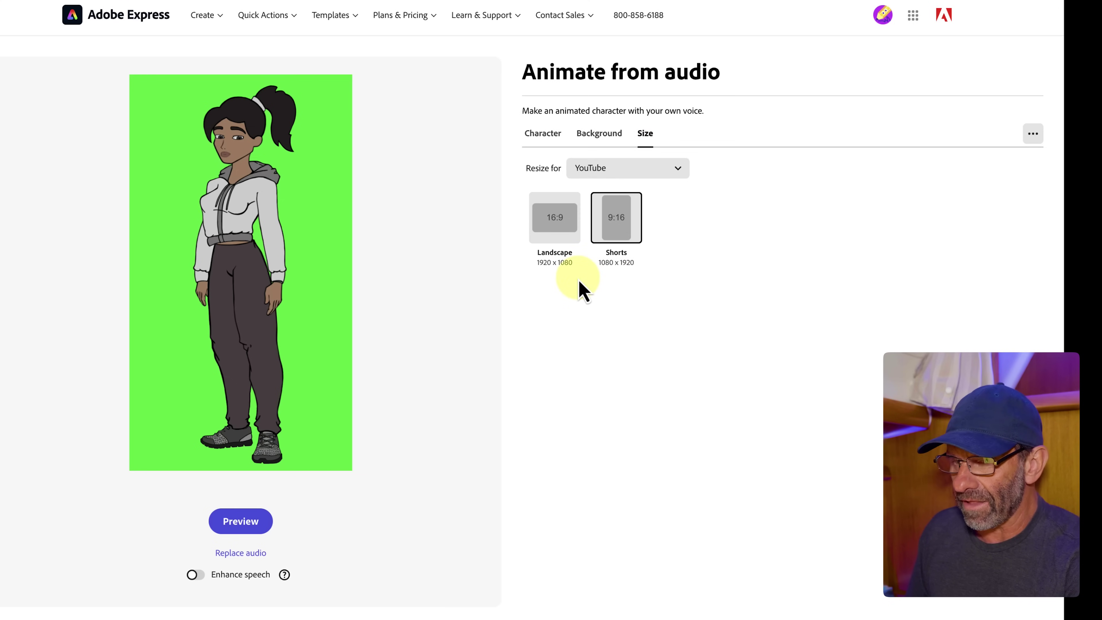
pyautogui.click(613, 175)
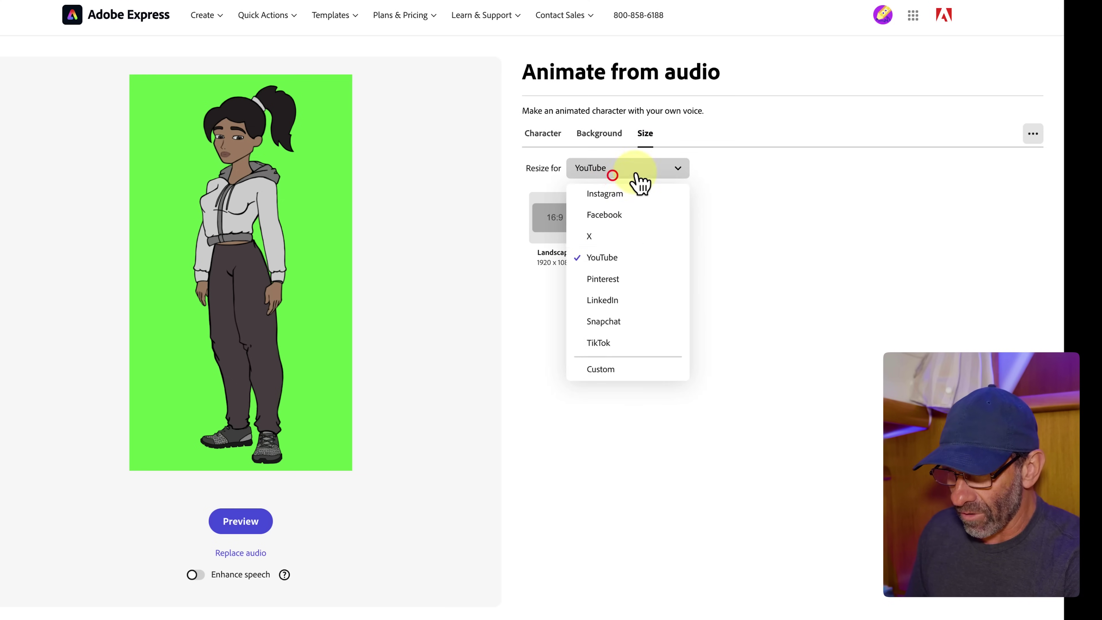
pyautogui.click(799, 279)
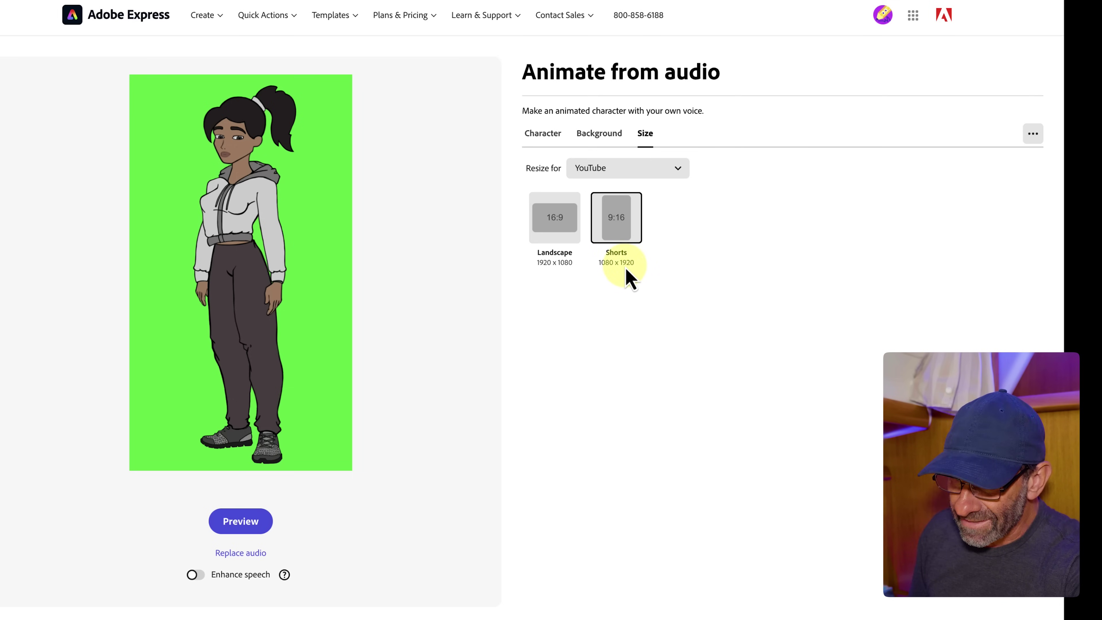
pyautogui.click(617, 235)
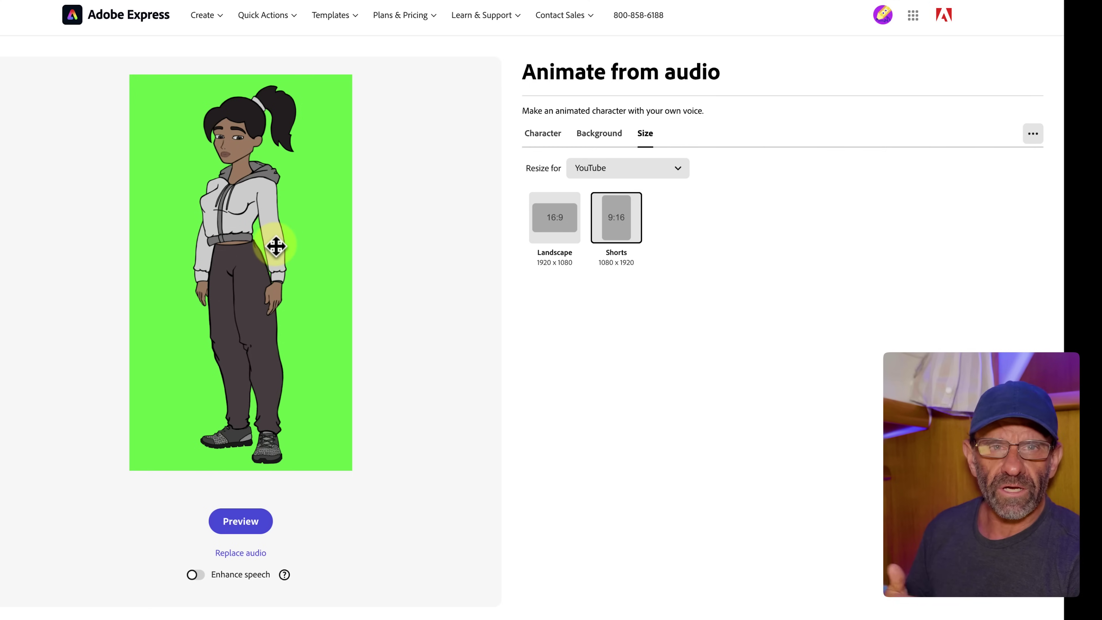
# Step: Generate a preview of the animated character and play it back
pyautogui.click(253, 525)
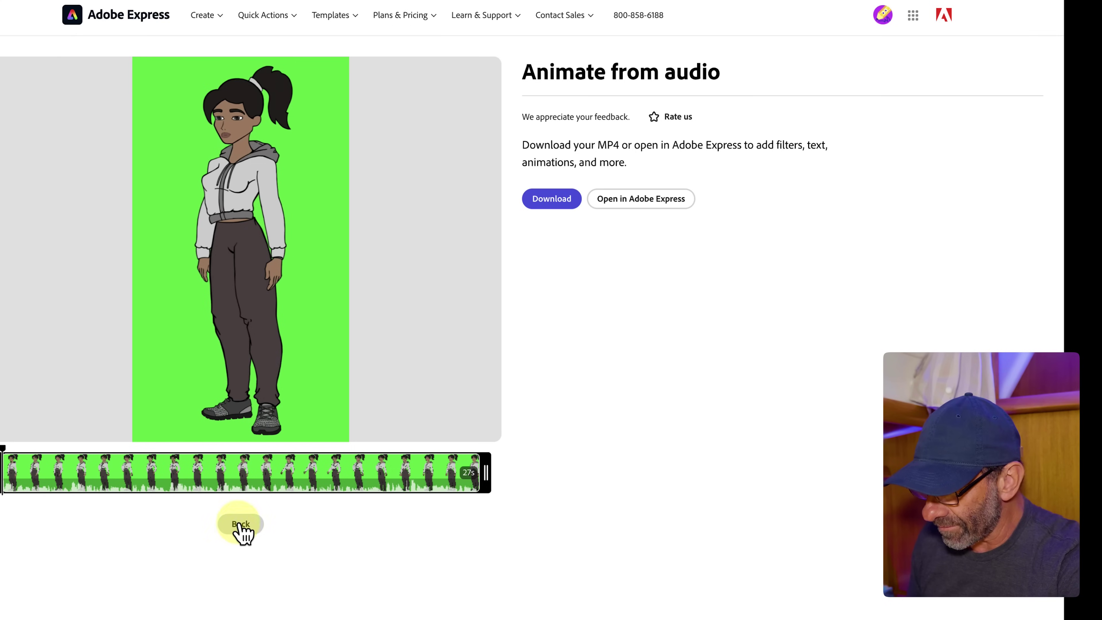
pyautogui.click(242, 249)
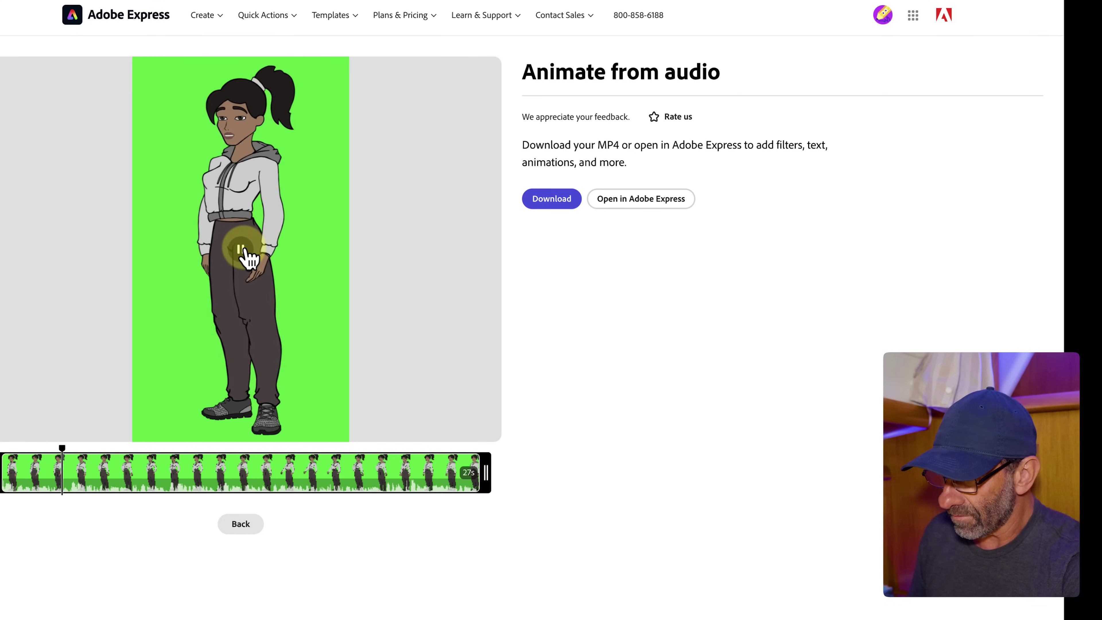
pyautogui.click(241, 248)
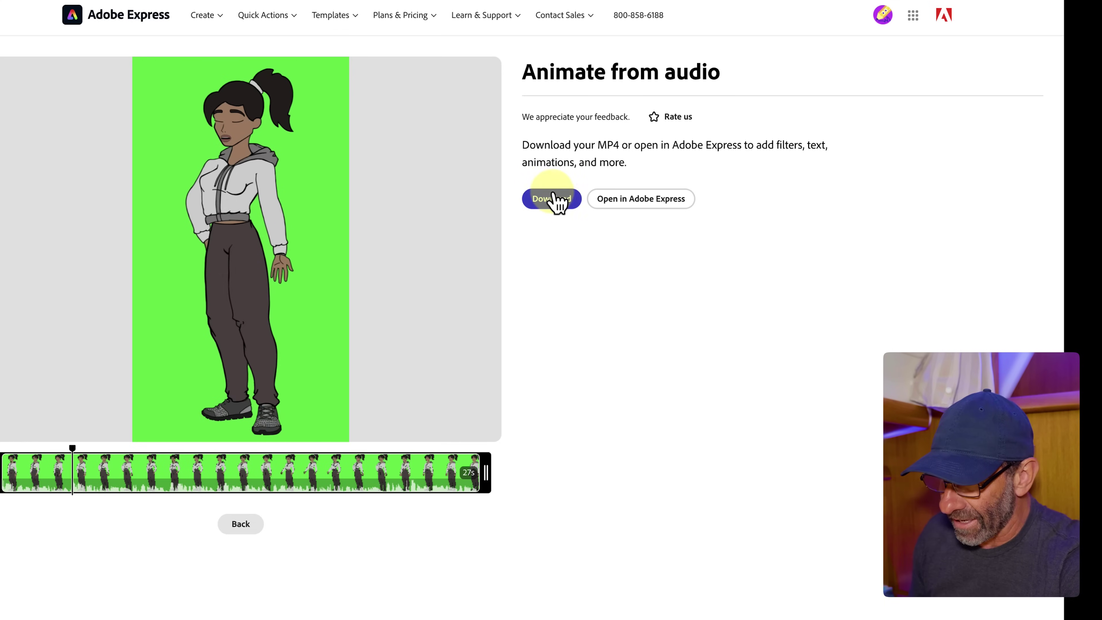
# Step: Download the finished green-screen animation as girltalks.mp4
pyautogui.click(551, 199)
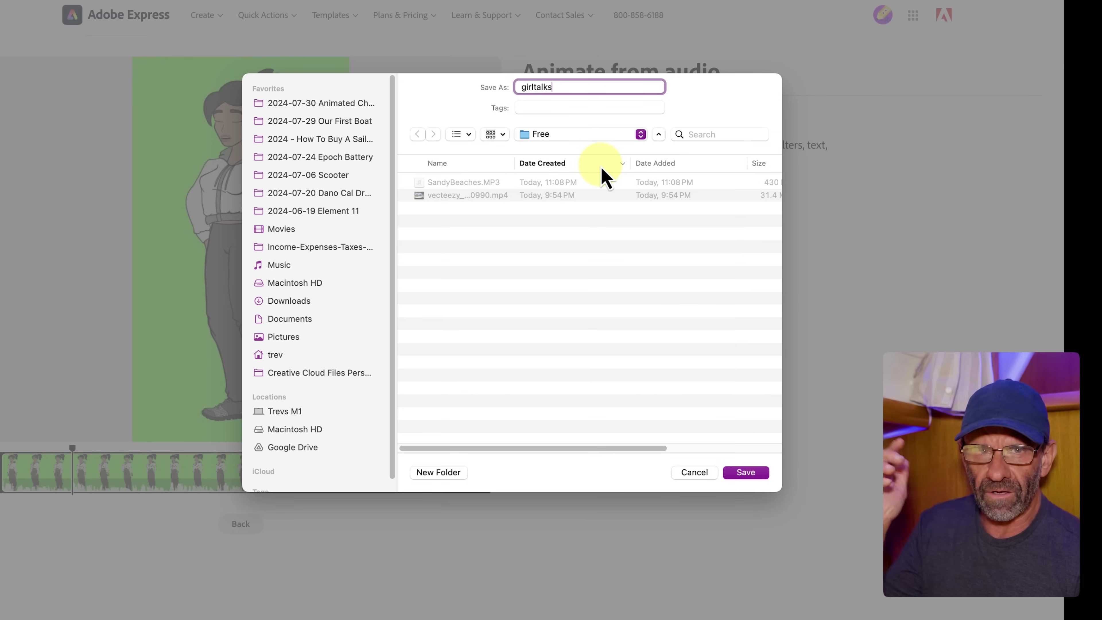
pyautogui.press('Return')
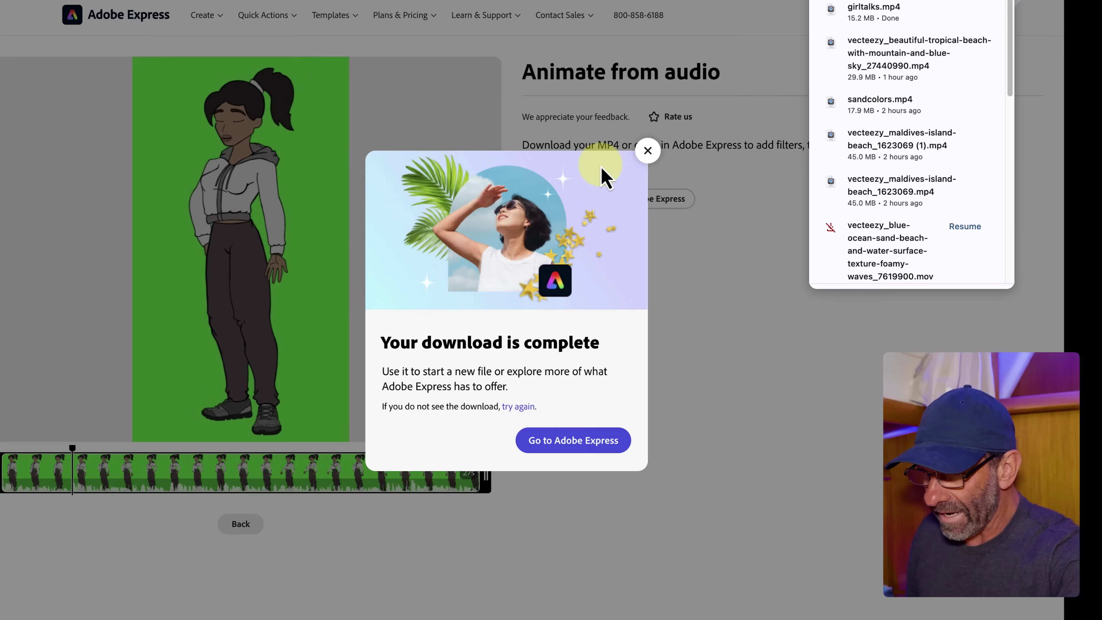
pyautogui.click(653, 244)
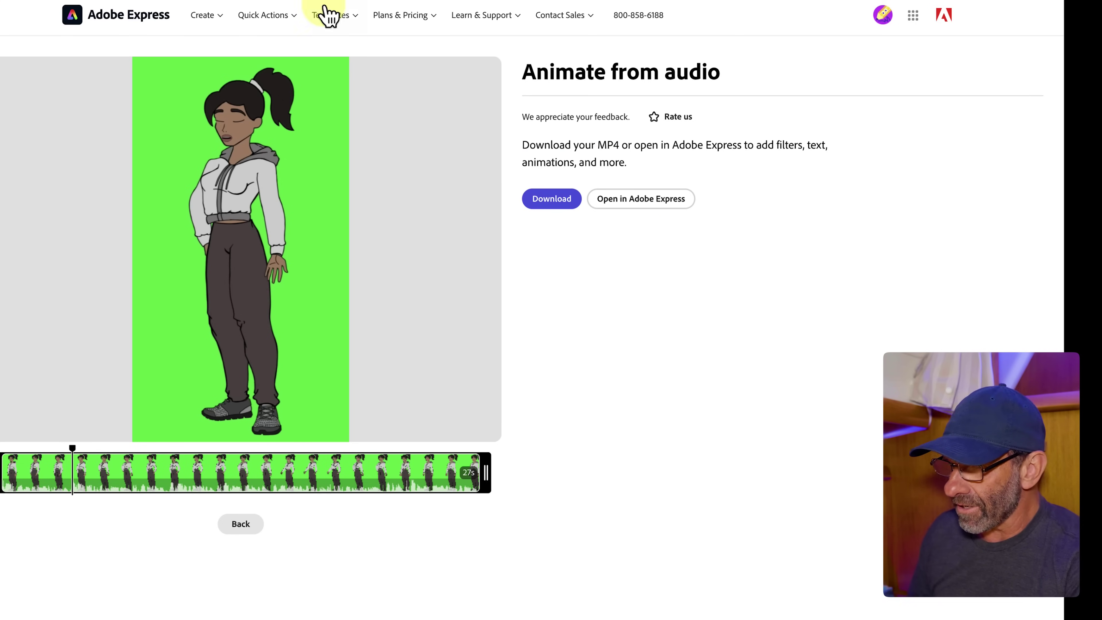
pyautogui.click(286, 21)
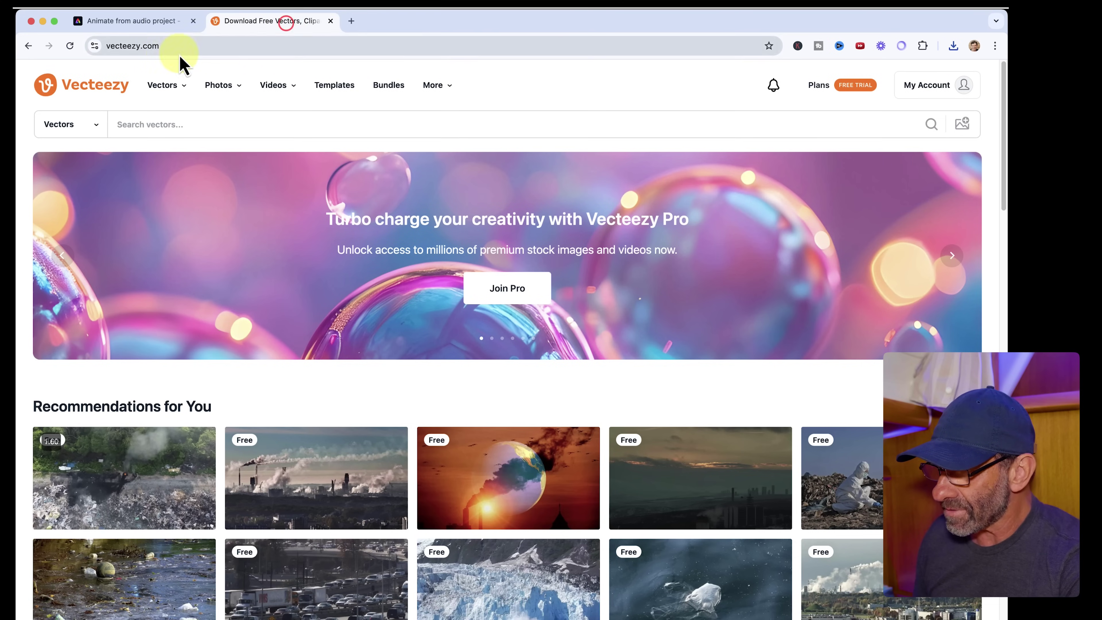
# Step: Search Vecteezy videos for 'animated sandy beach' and filter the results to Free License
pyautogui.click(203, 45)
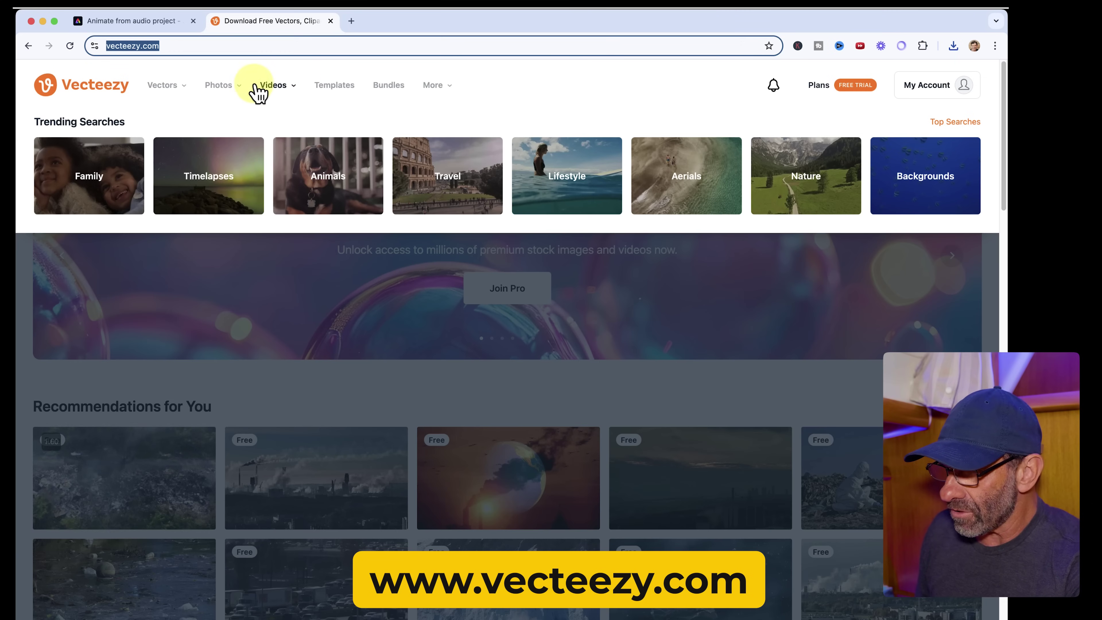
pyautogui.click(279, 85)
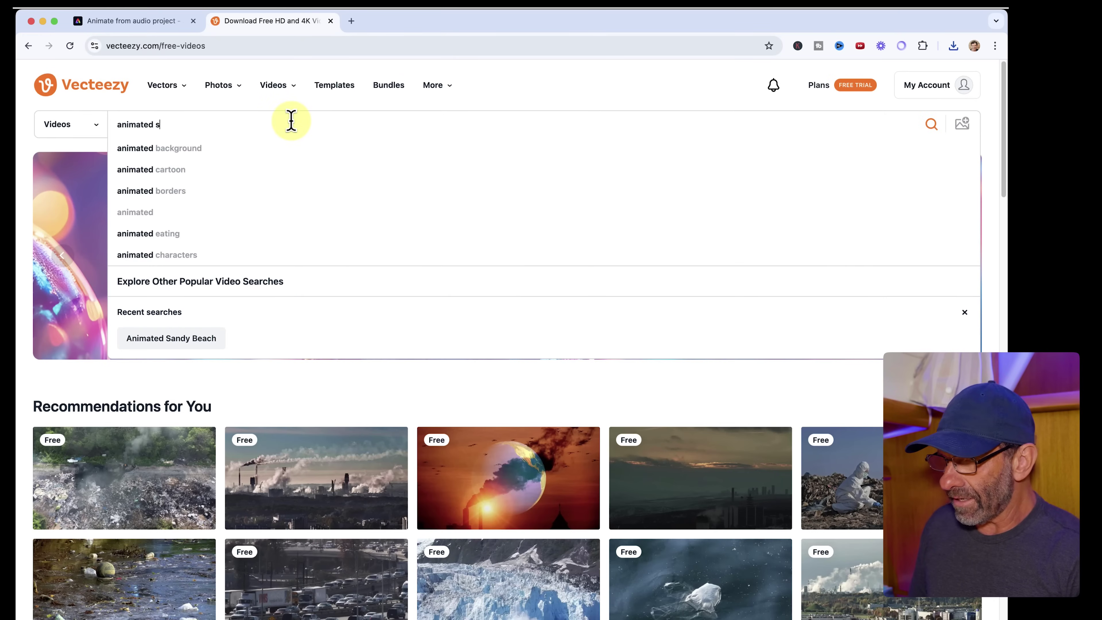
pyautogui.press('BackSpace')
pyautogui.press('BackSpace')
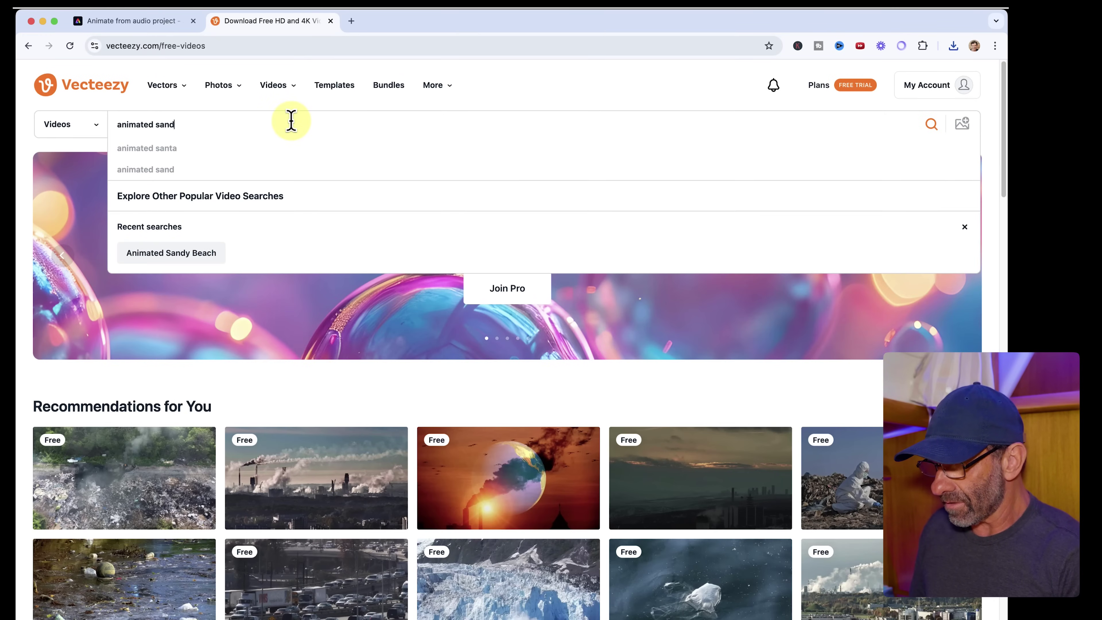
pyautogui.write('each')
pyautogui.press('Return')
pyautogui.scroll(-5, 505, 270)
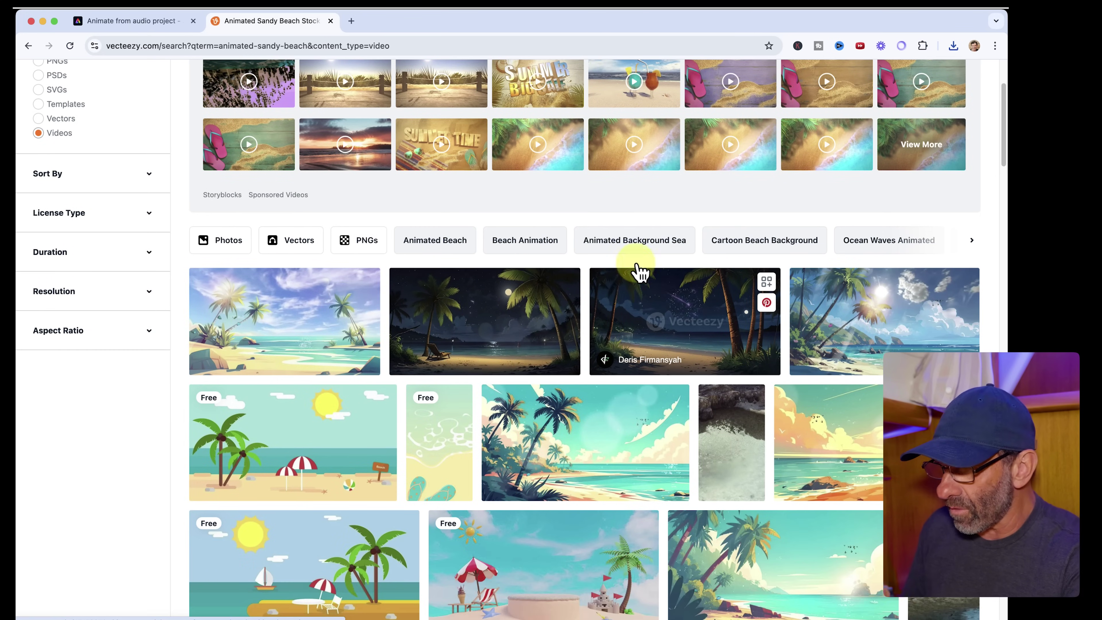
pyautogui.click(115, 206)
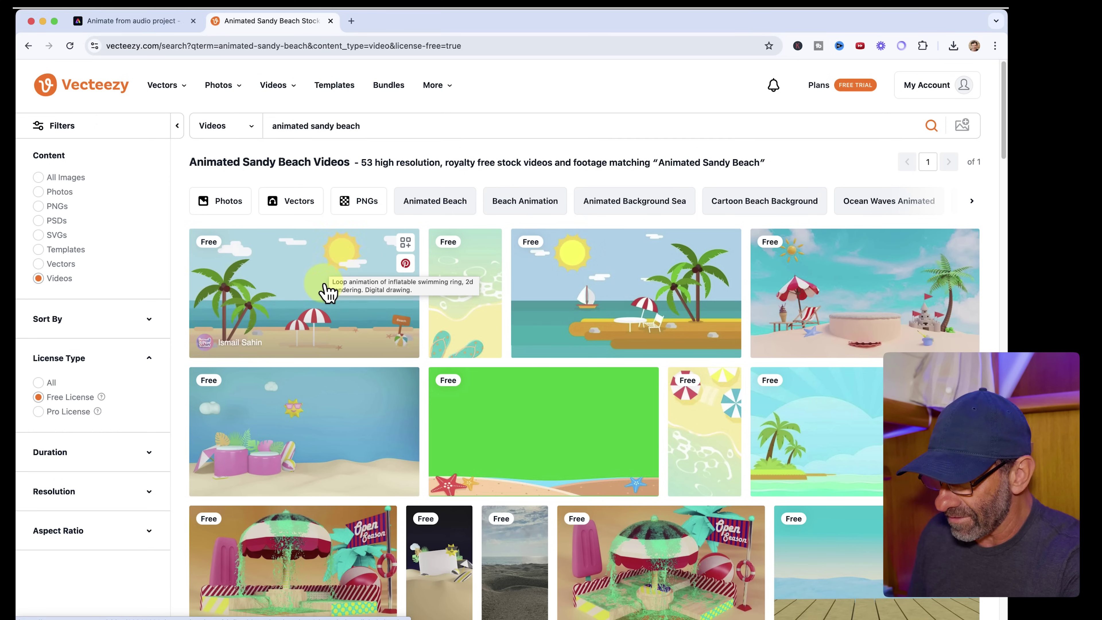
pyautogui.click(320, 278)
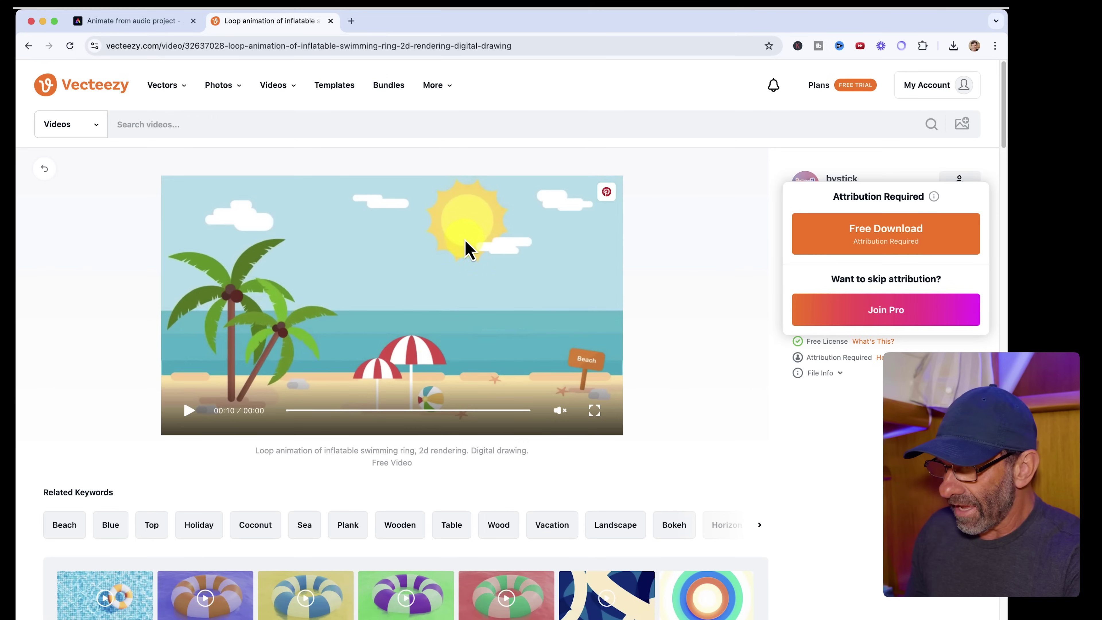
# Step: Save the free cartoon beach loop MP4 into the Free folder
pyautogui.click(864, 232)
pyautogui.click(864, 232)
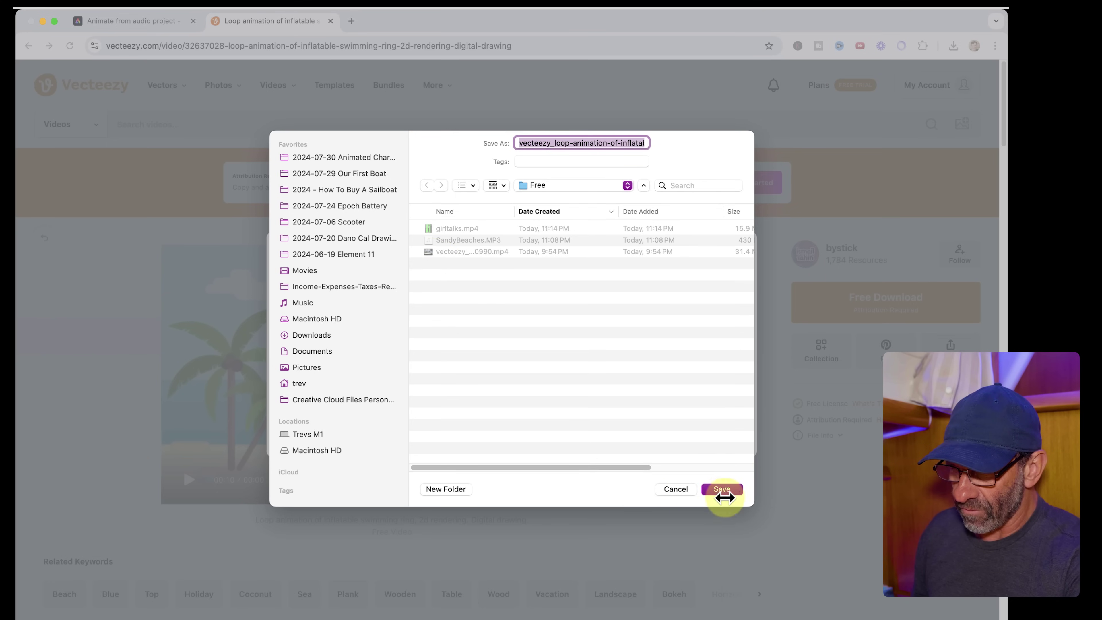
pyautogui.click(723, 491)
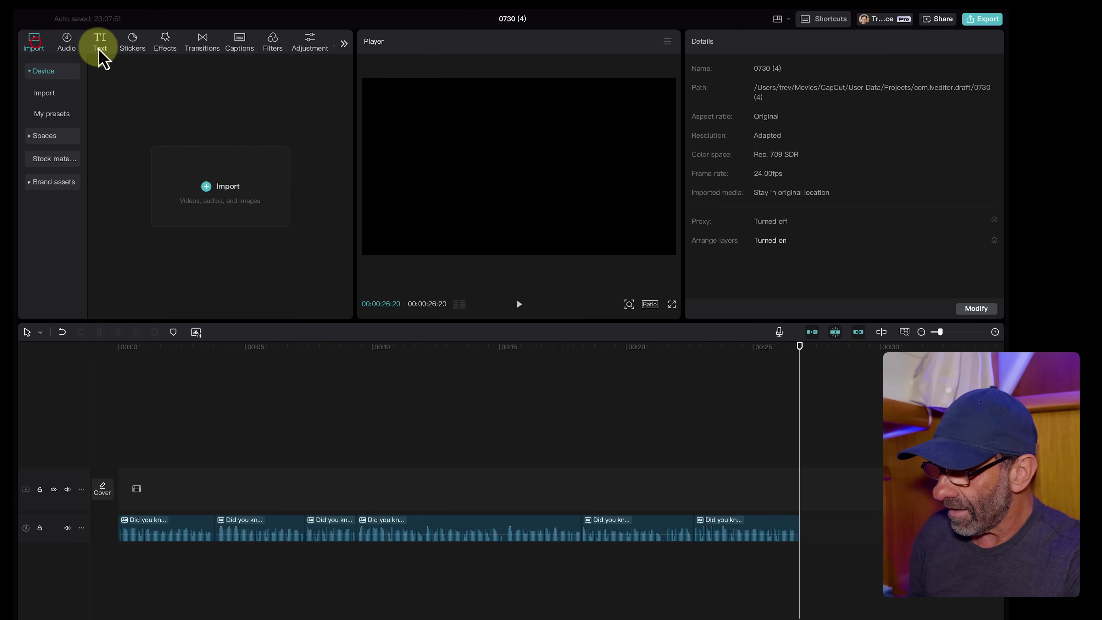
# Step: Import the downloaded clips from the Free folder into the CapCut project
pyautogui.click(219, 190)
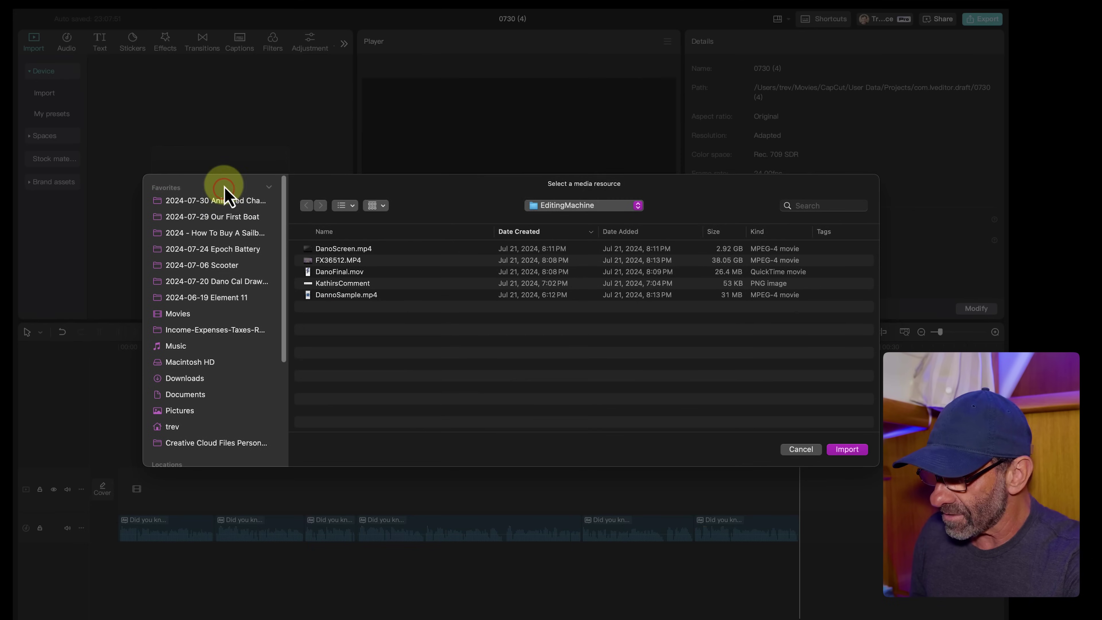
pyautogui.click(244, 201)
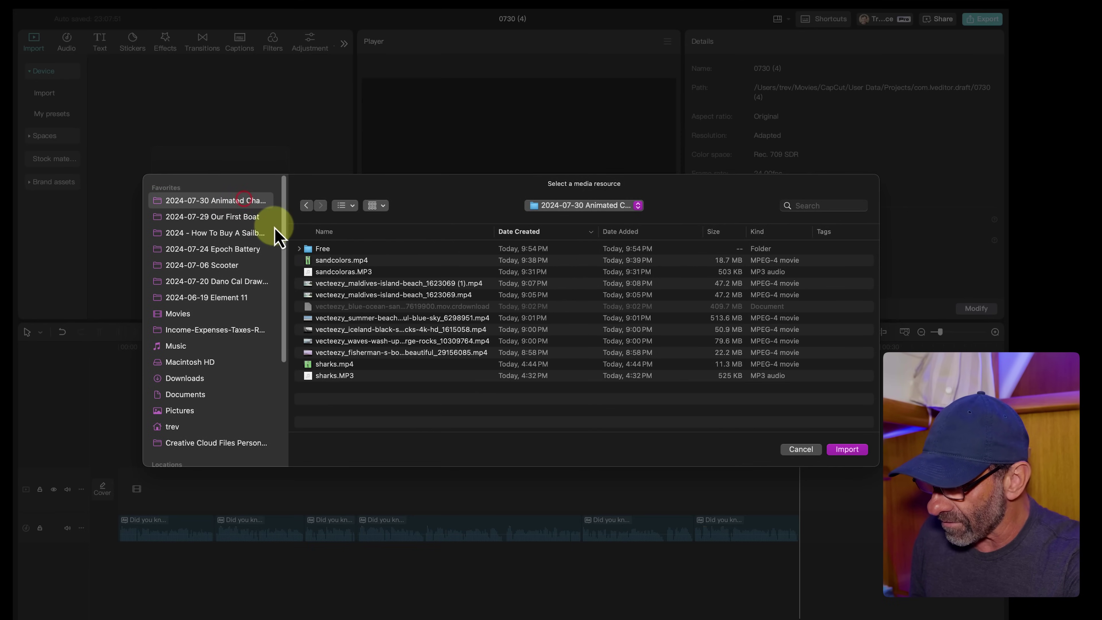
pyautogui.click(342, 250)
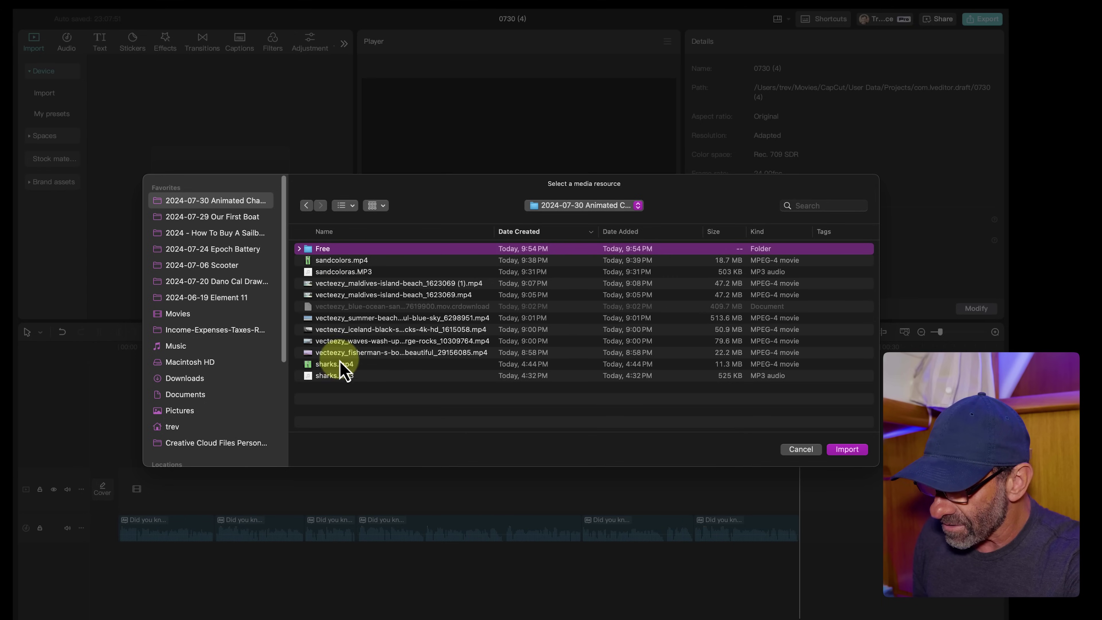
pyautogui.keyDown('shift'); pyautogui.click(341, 353); pyautogui.keyUp('shift')
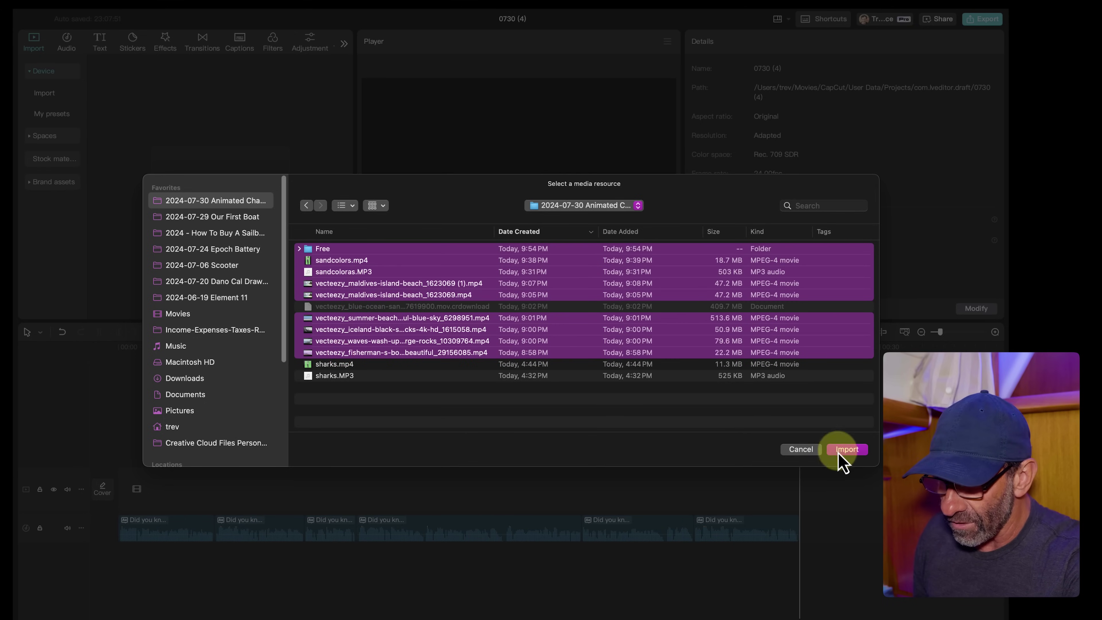
pyautogui.click(847, 451)
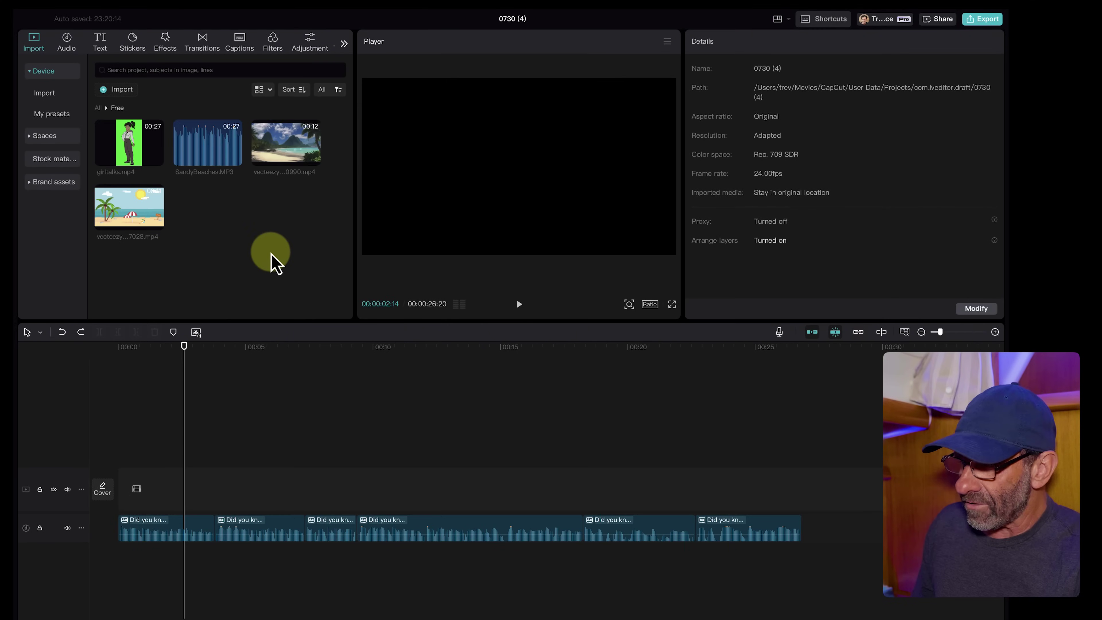
# Step: Put the cartoon beach loop on the timeline, trim its start at about 1 second, and move it to 0
pyautogui.moveTo(137, 204); pyautogui.dragTo(153, 454)
pyautogui.moveTo(153, 350); pyautogui.dragTo(187, 376)
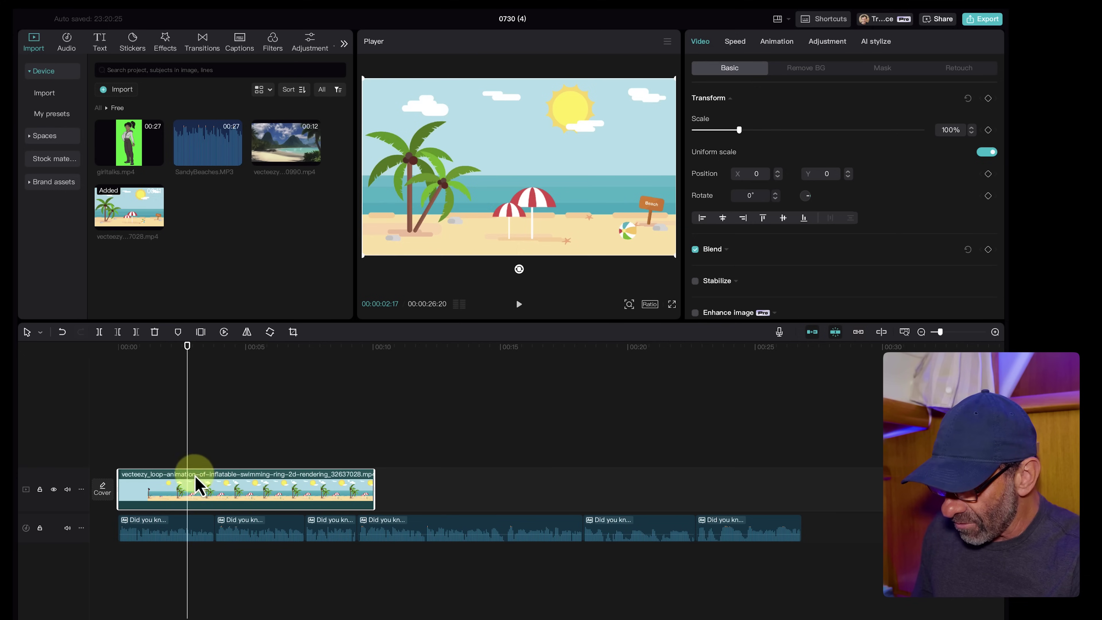
pyautogui.click(194, 526)
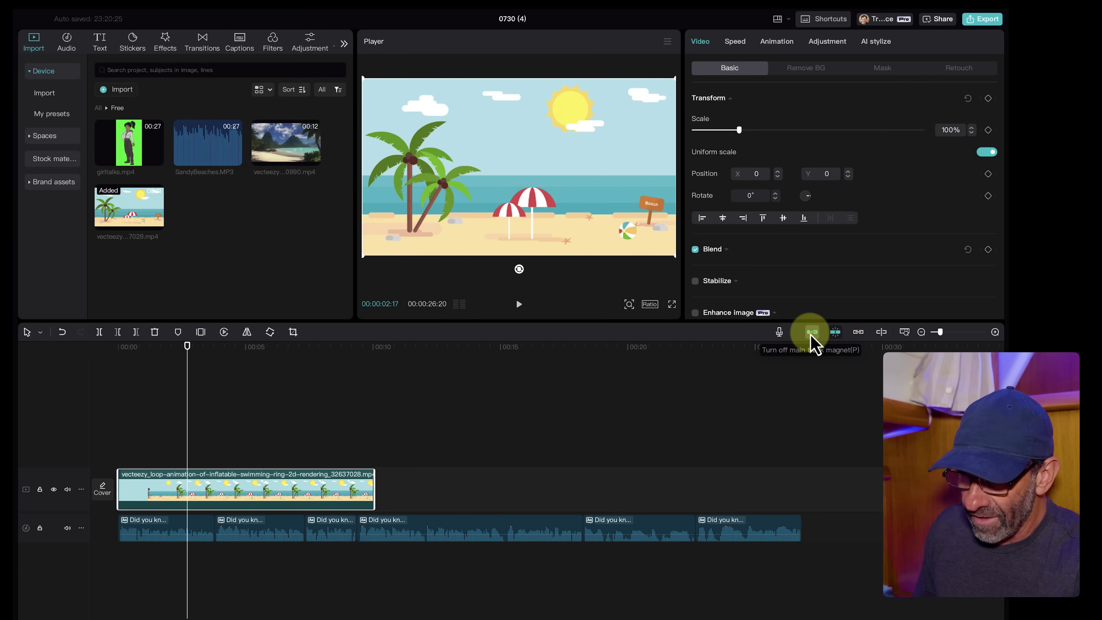
pyautogui.press('p')
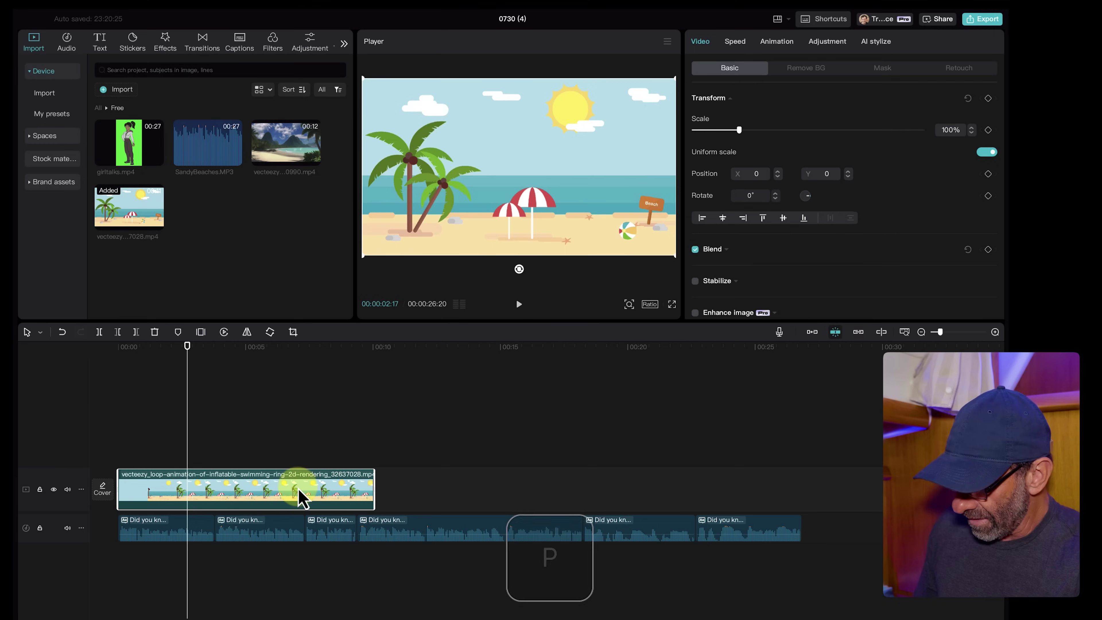
pyautogui.press('q')
pyautogui.moveTo(328, 495); pyautogui.dragTo(248, 493)
pyautogui.moveTo(236, 380); pyautogui.dragTo(121, 392)
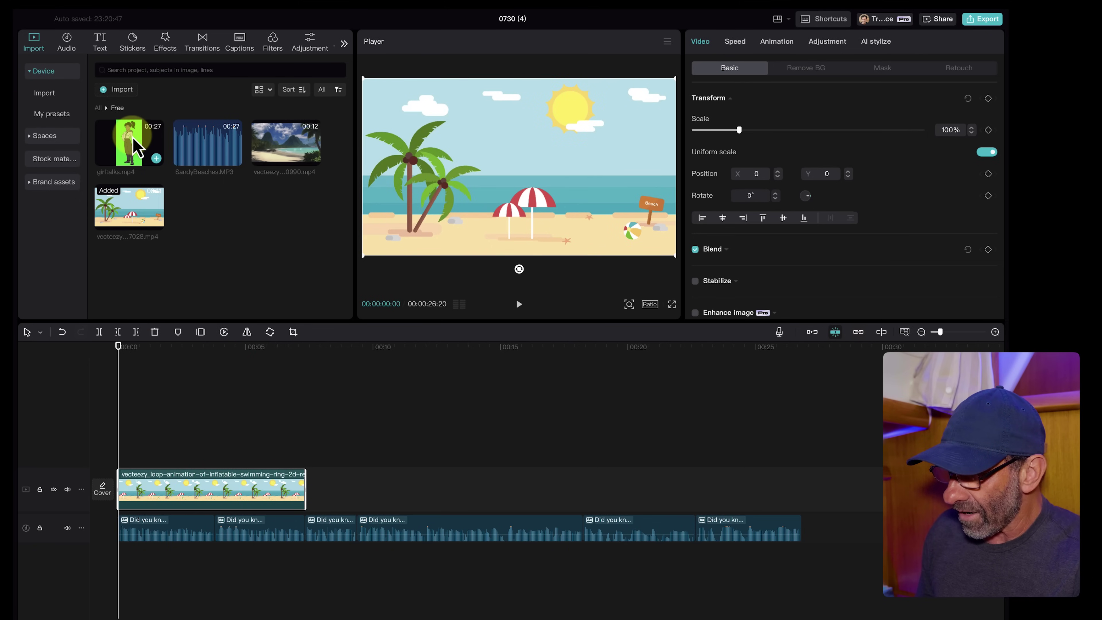
# Step: Layer girltalks.mp4 above the beach clip and select the six caption audio clips
pyautogui.moveTo(137, 148); pyautogui.dragTo(117, 456)
pyautogui.moveTo(124, 346); pyautogui.dragTo(513, 352)
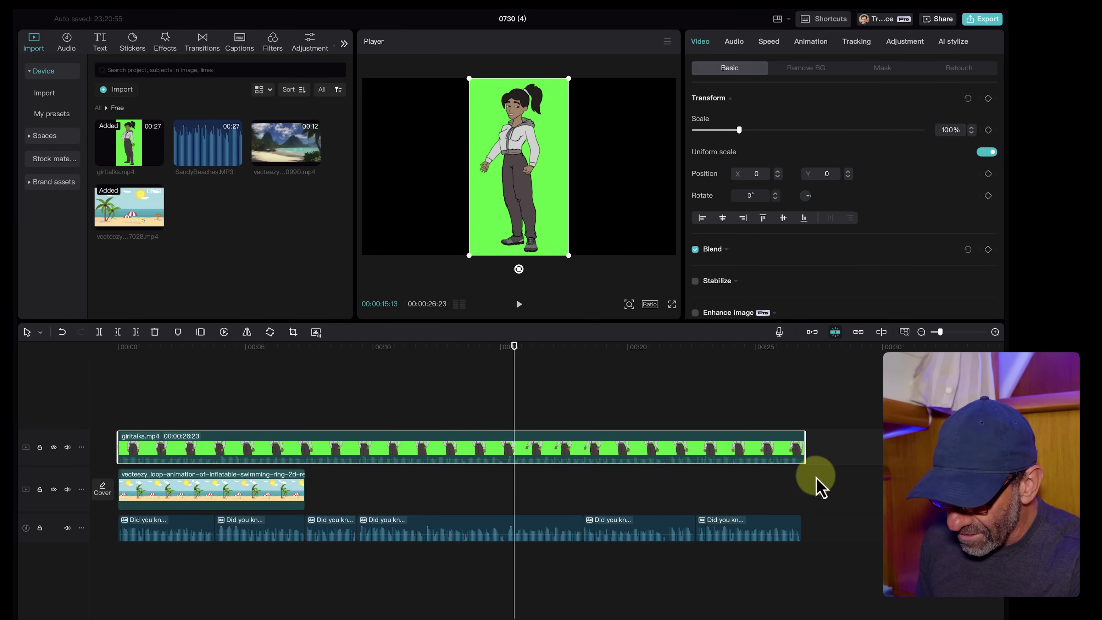
pyautogui.moveTo(845, 585); pyautogui.dragTo(148, 534)
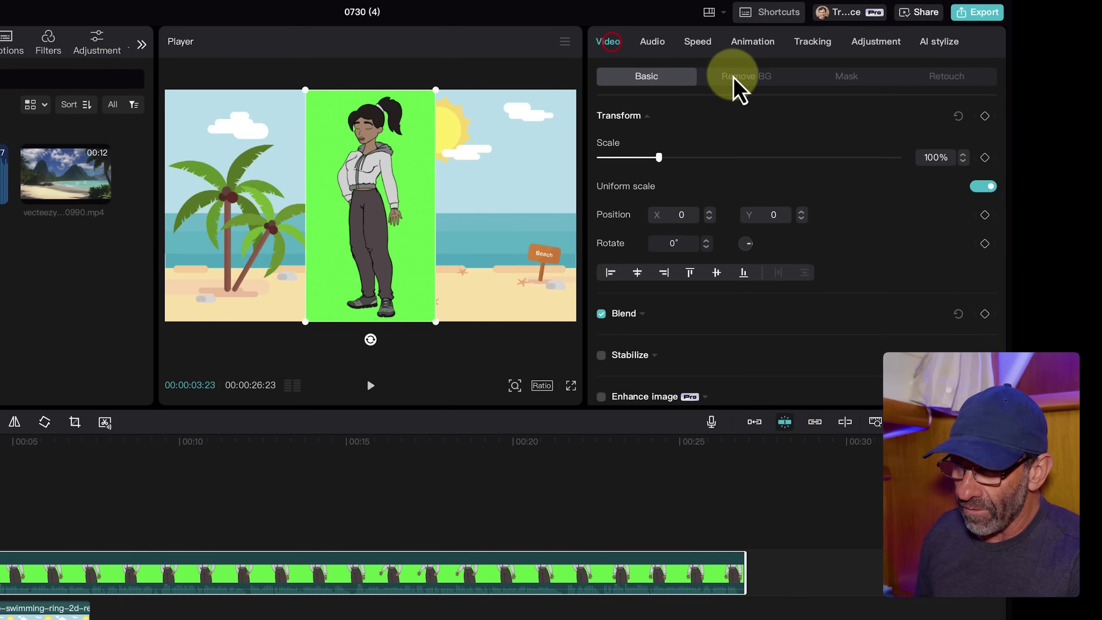
# Step: Chroma-key the sampled green out of the girltalks clip and add a soft shadow
pyautogui.click(764, 76)
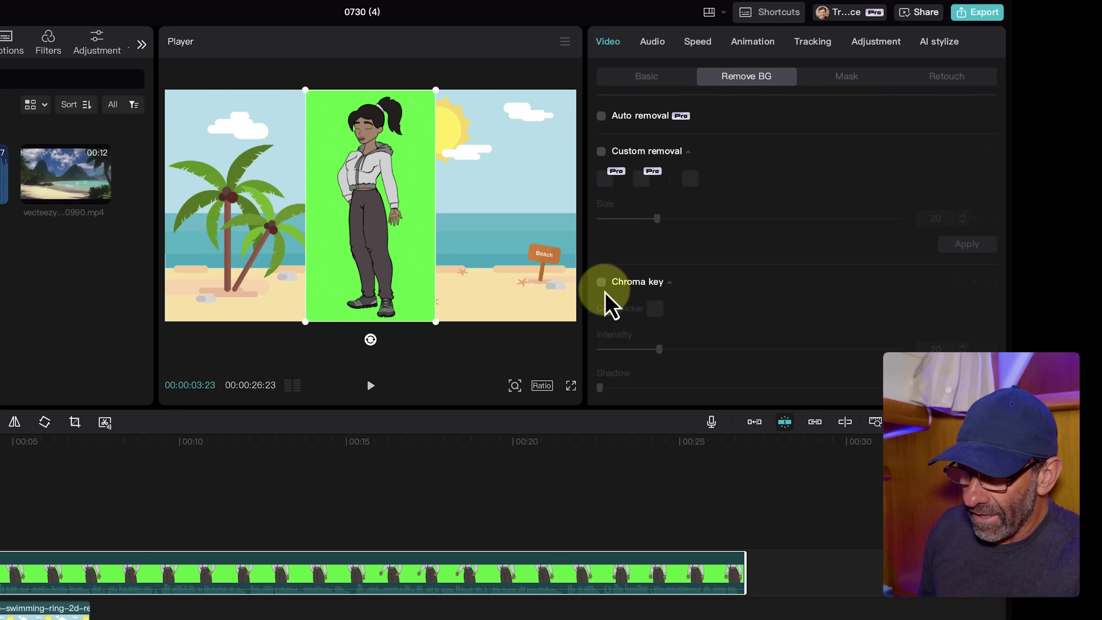
pyautogui.click(603, 282)
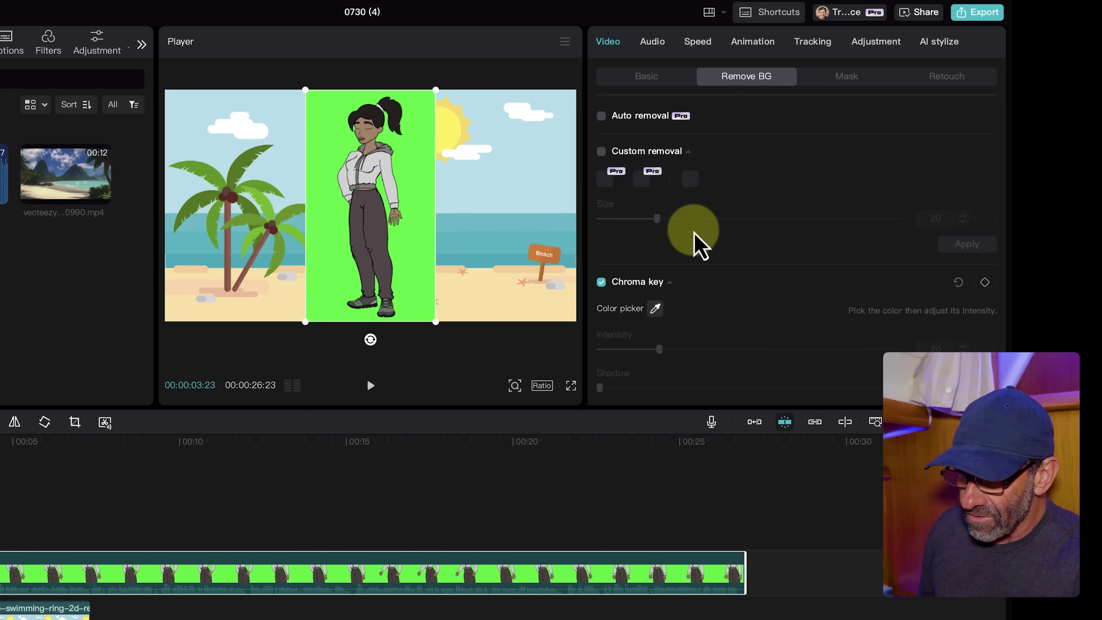
pyautogui.moveTo(407, 243); pyautogui.dragTo(409, 170)
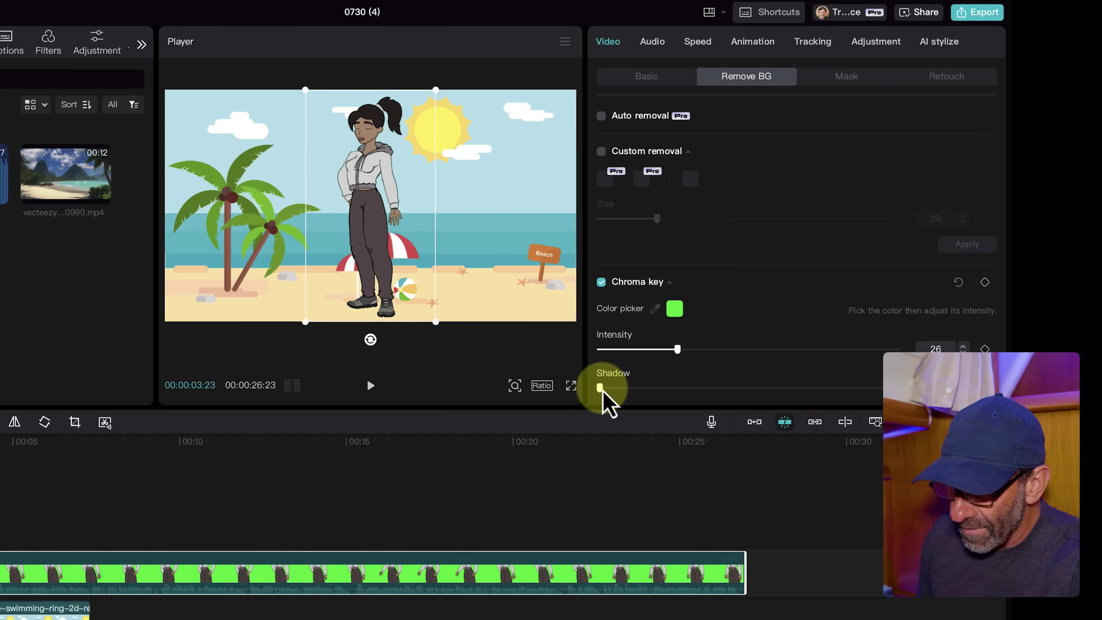
pyautogui.moveTo(601, 387); pyautogui.dragTo(635, 388)
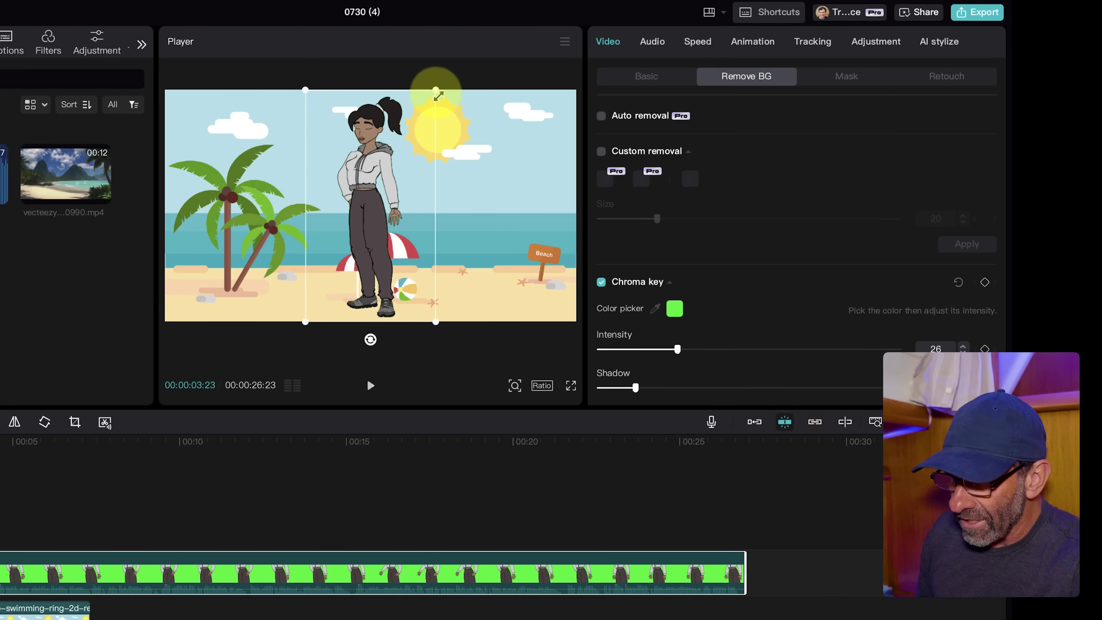
# Step: Resize the keyed girl and move her to the right of the beach, cropped at the hips
pyautogui.click(436, 83)
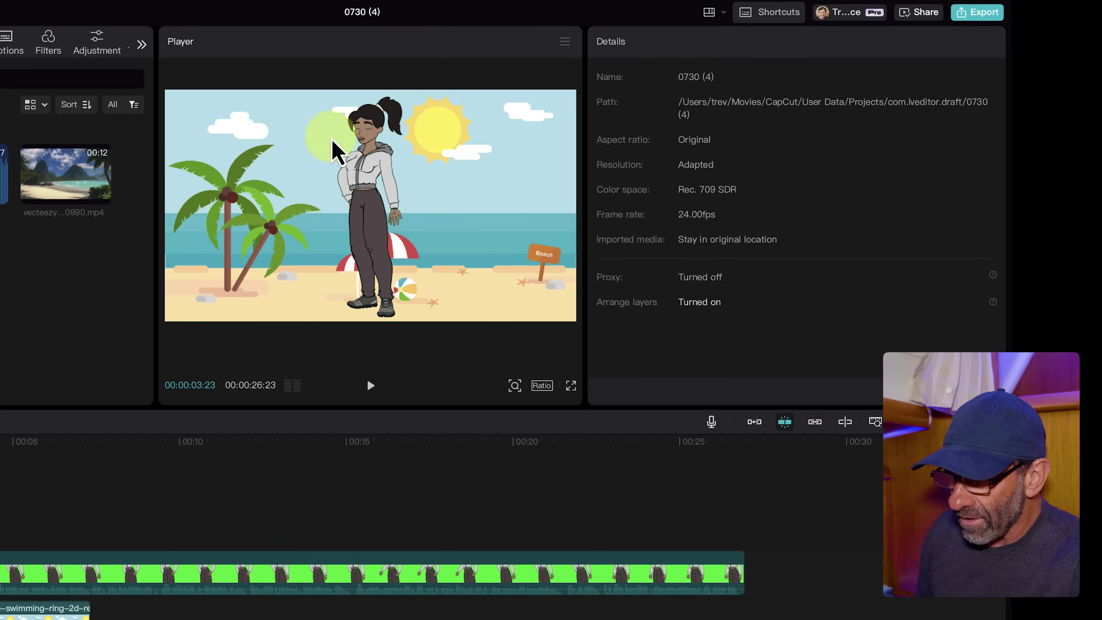
pyautogui.click(379, 136)
pyautogui.moveTo(434, 94); pyautogui.dragTo(410, 145)
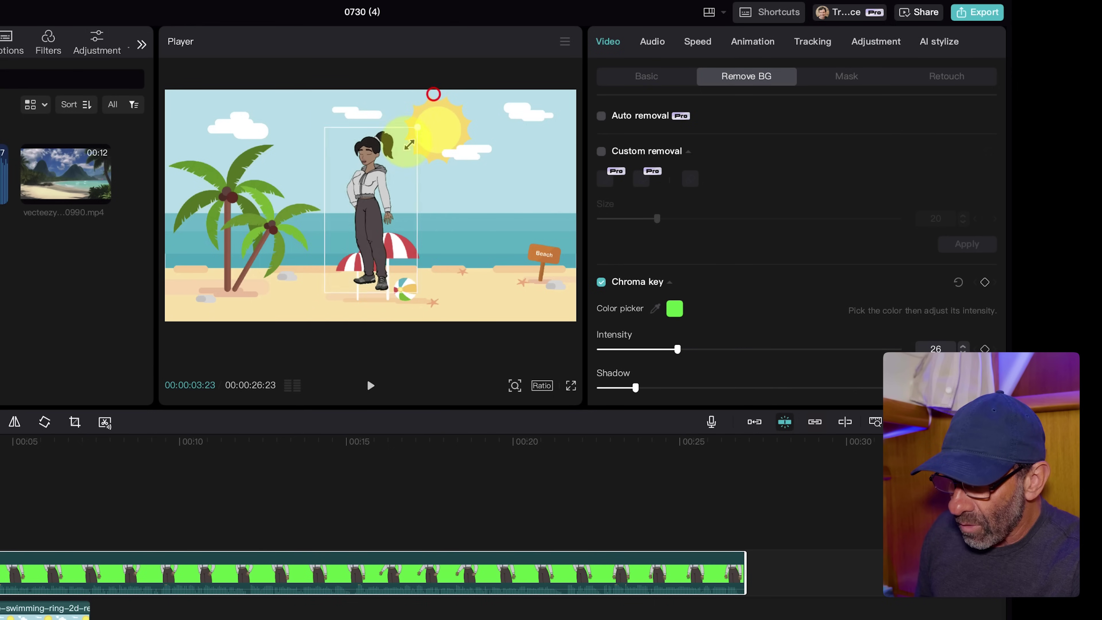
pyautogui.moveTo(366, 194); pyautogui.dragTo(467, 223)
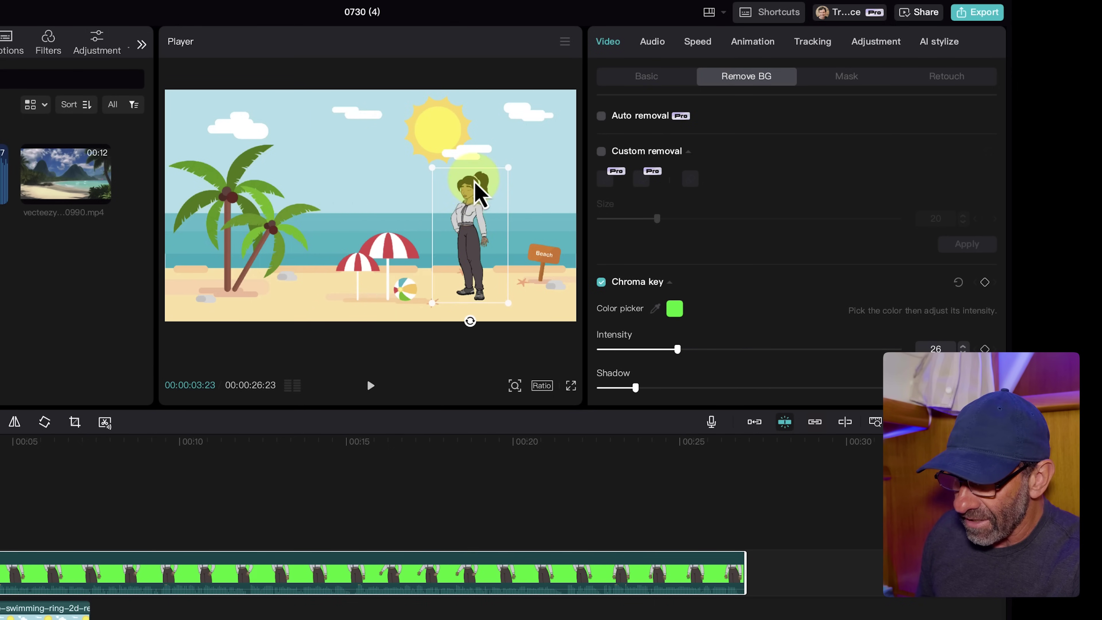
pyautogui.moveTo(476, 182); pyautogui.dragTo(522, 172)
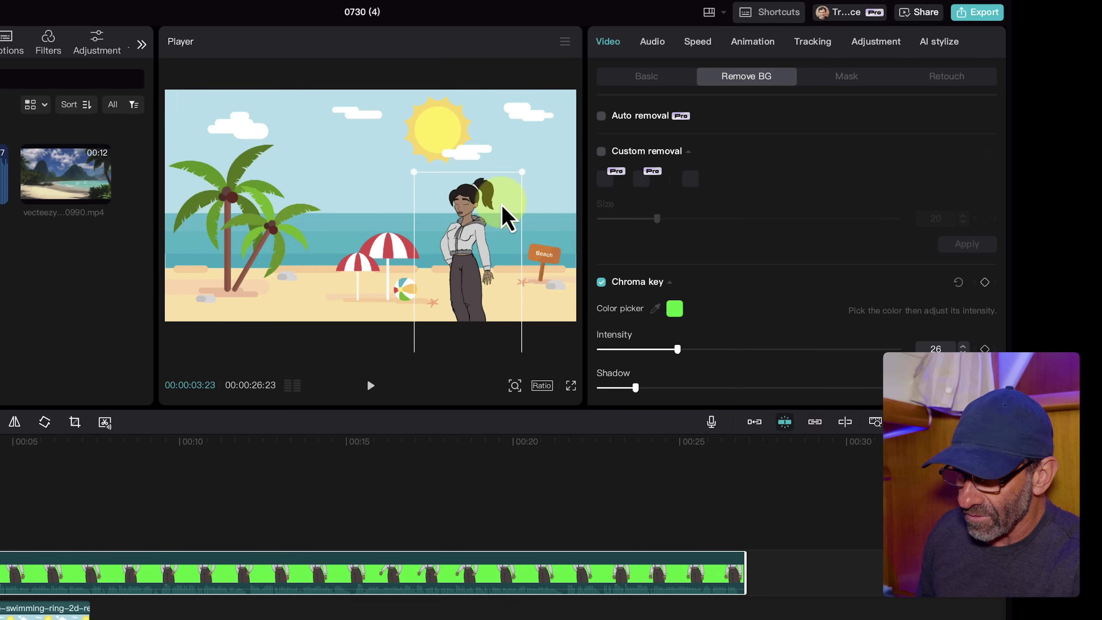
pyautogui.scroll(5, 500, 276)
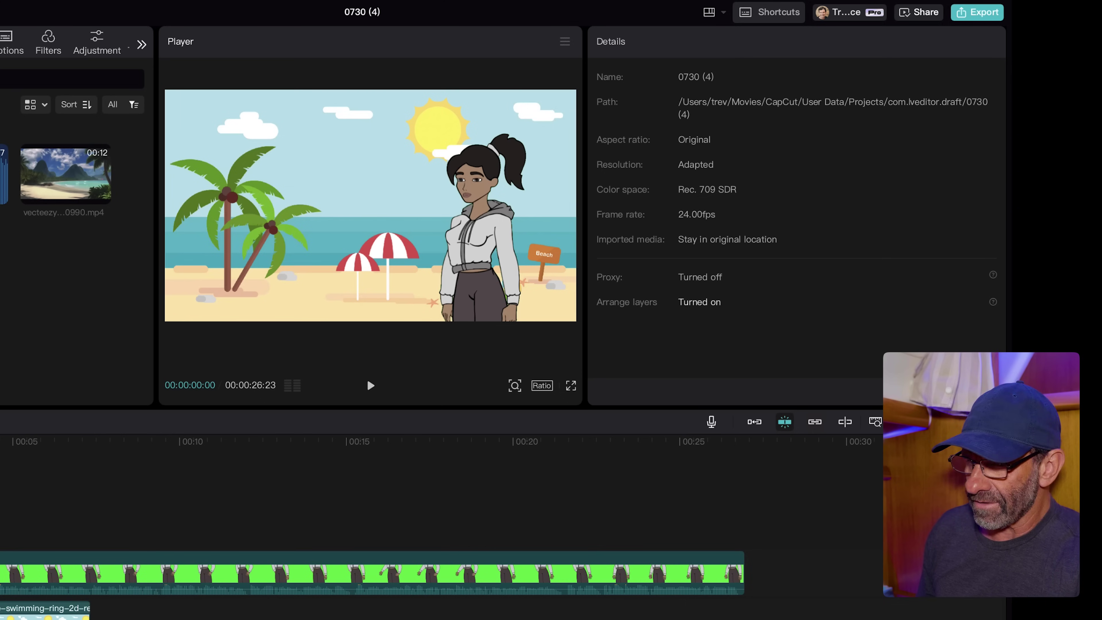
# Step: Review the composite and set the playhead at the cut point, 00:00:03:20
pyautogui.press('space')
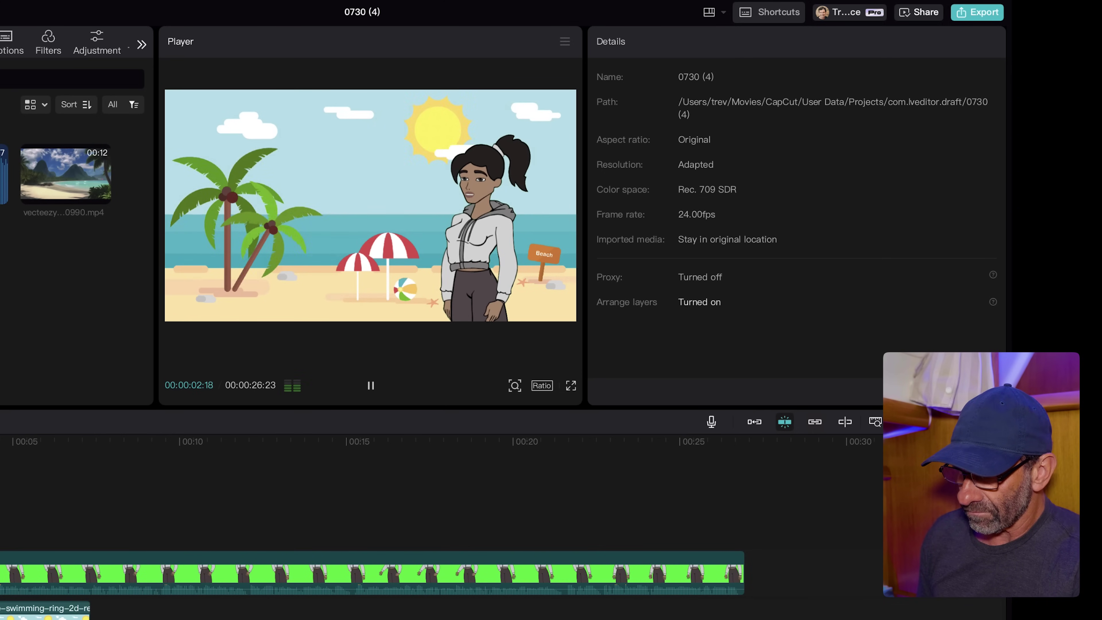
pyautogui.press('space')
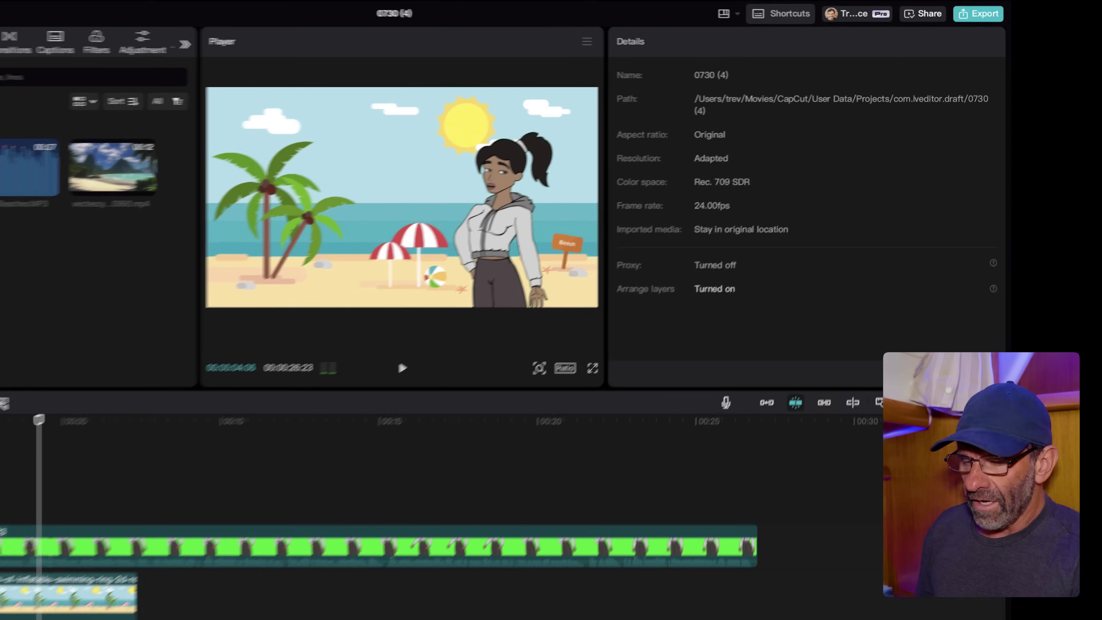
pyautogui.click(178, 366)
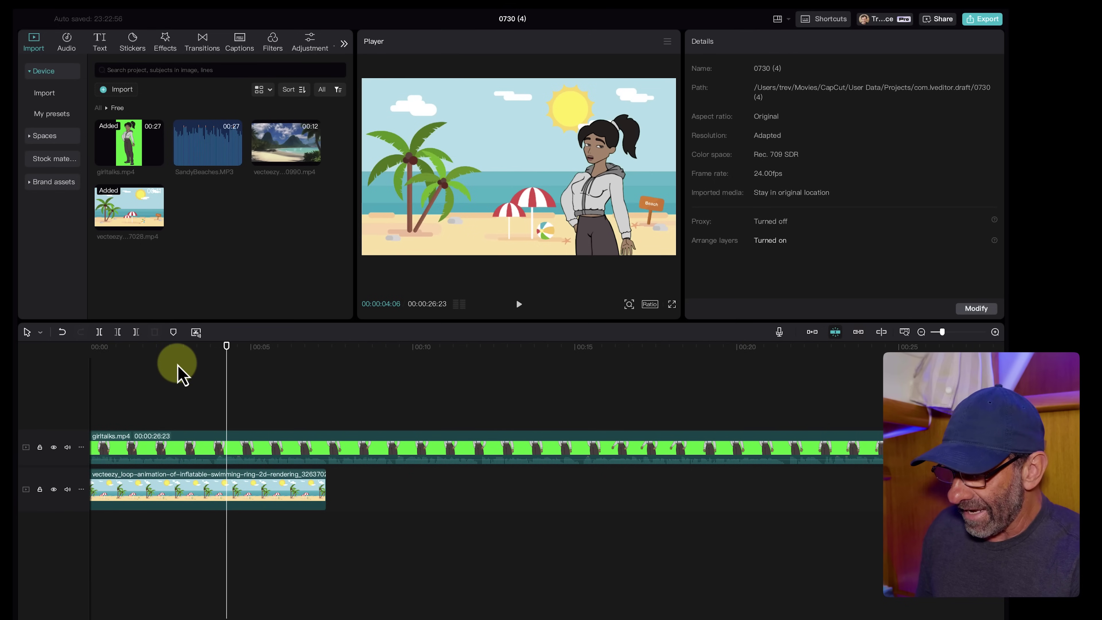
pyautogui.scroll(2, 184, 377)
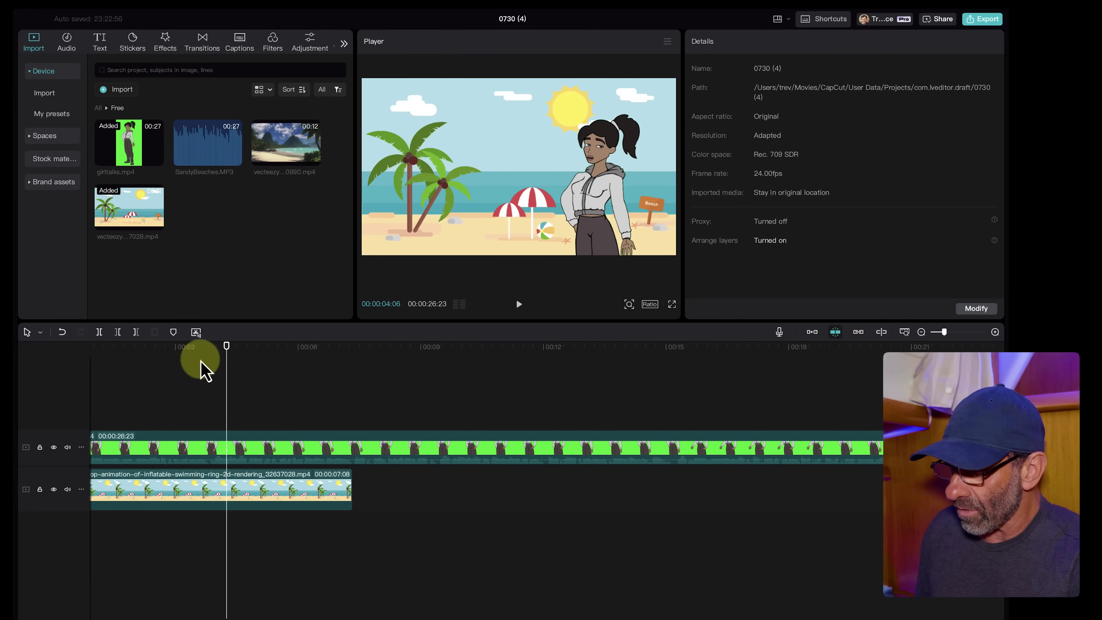
pyautogui.scroll(2, 217, 367)
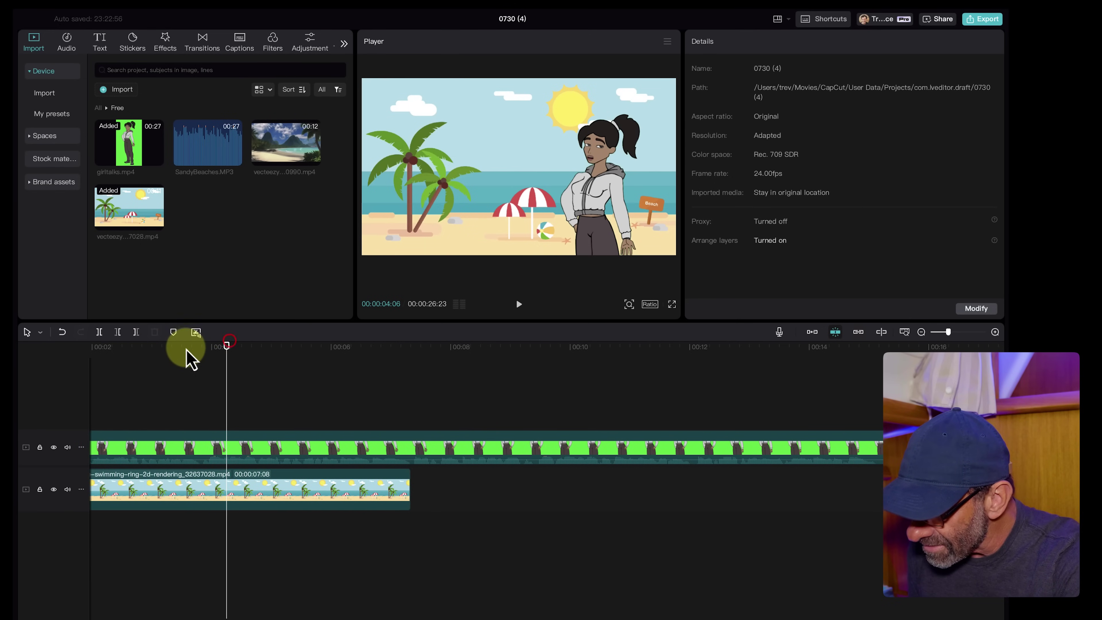
pyautogui.click(174, 358)
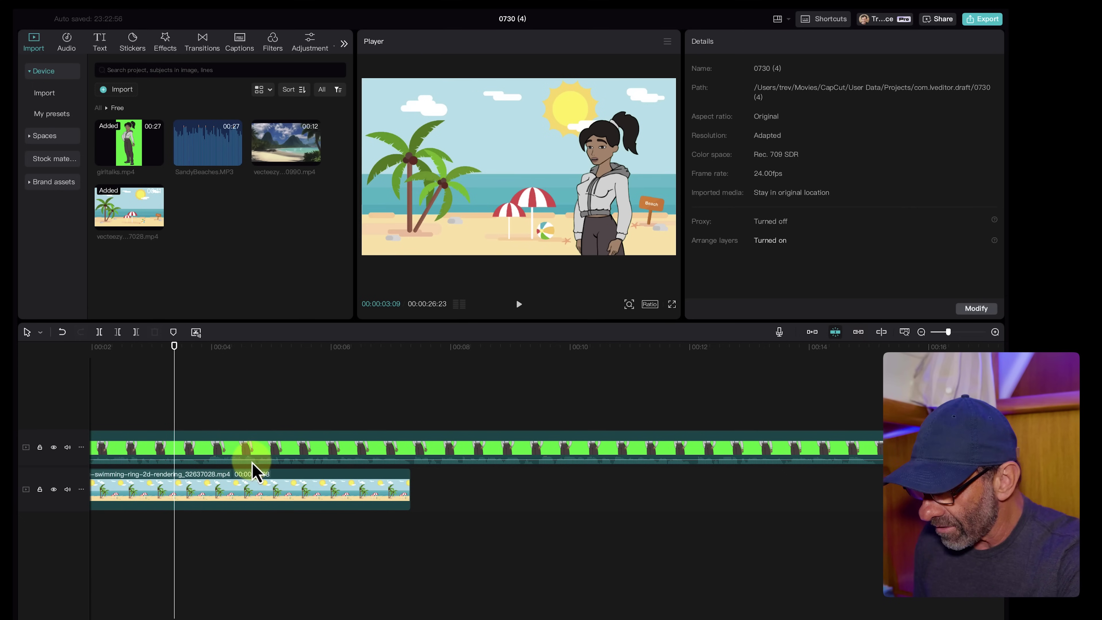
pyautogui.press('space')
pyautogui.moveTo(240, 346); pyautogui.dragTo(202, 375)
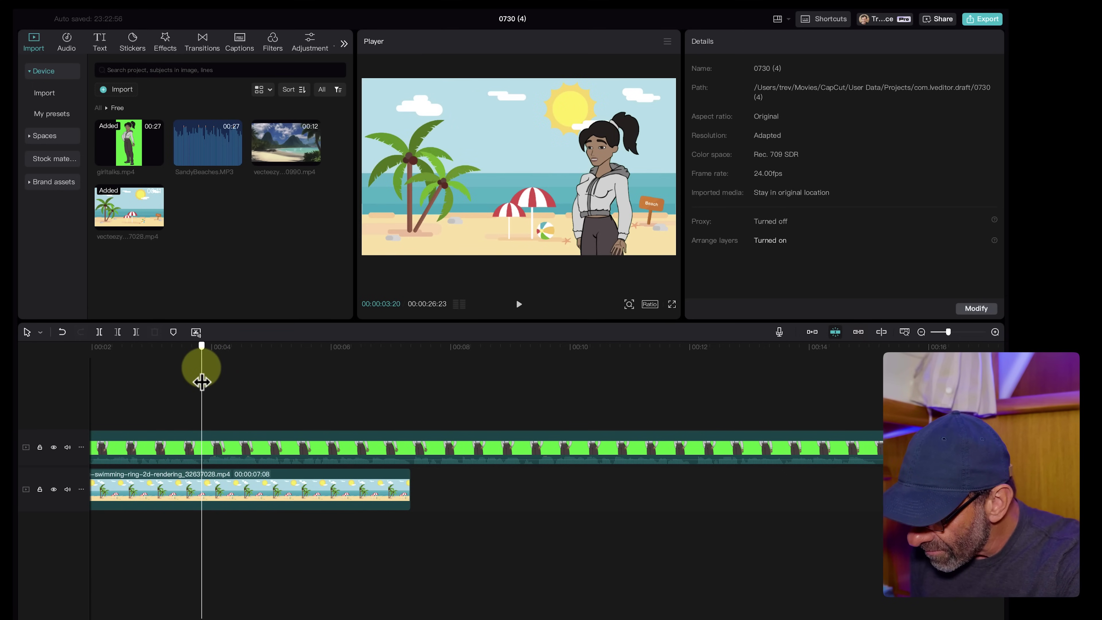
# Step: Split the girl clip there, end the cartoon beach at the playhead, and add the mountain beach clip after it
pyautogui.click(180, 461)
pyautogui.press('super+b')
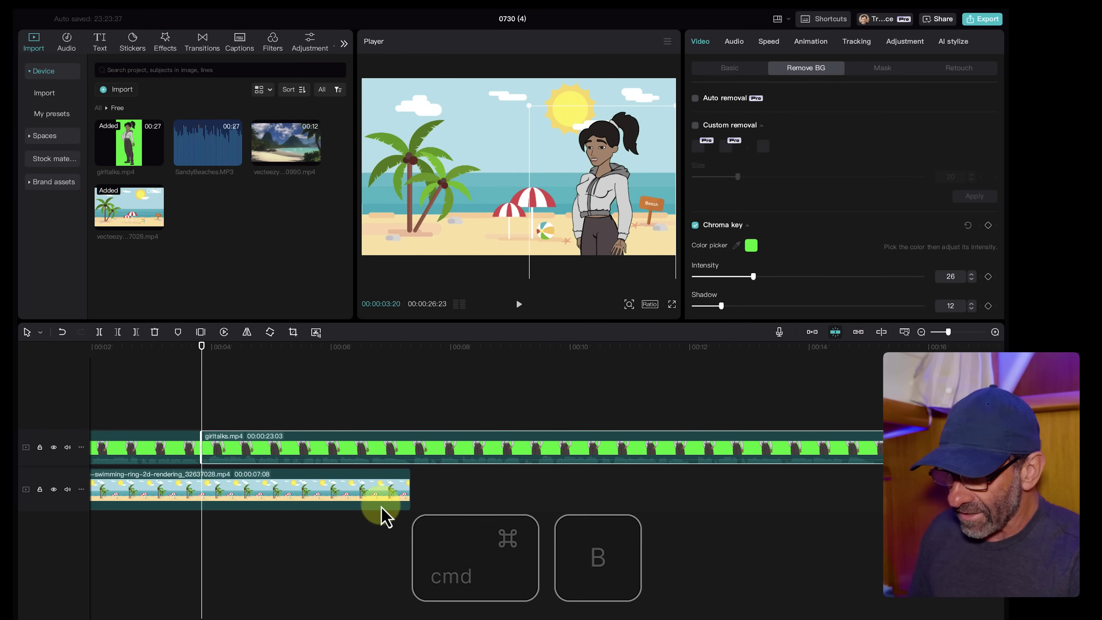
pyautogui.moveTo(408, 493); pyautogui.dragTo(200, 493)
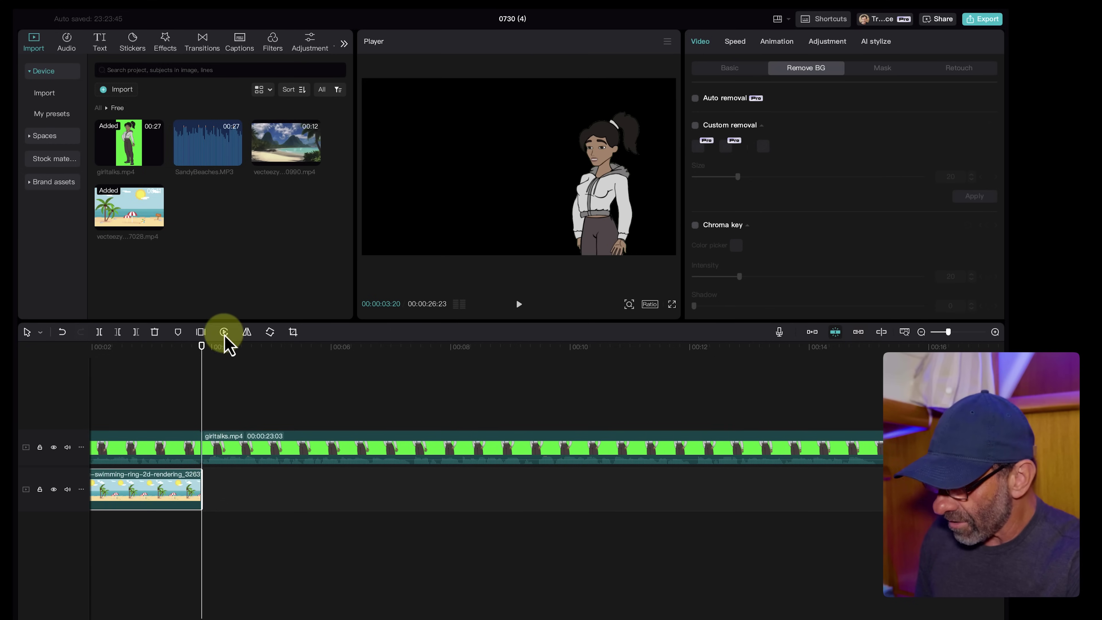
pyautogui.moveTo(300, 148); pyautogui.dragTo(208, 495)
# Step: Mirror the second part of the girl clip horizontally
pyautogui.click(165, 347)
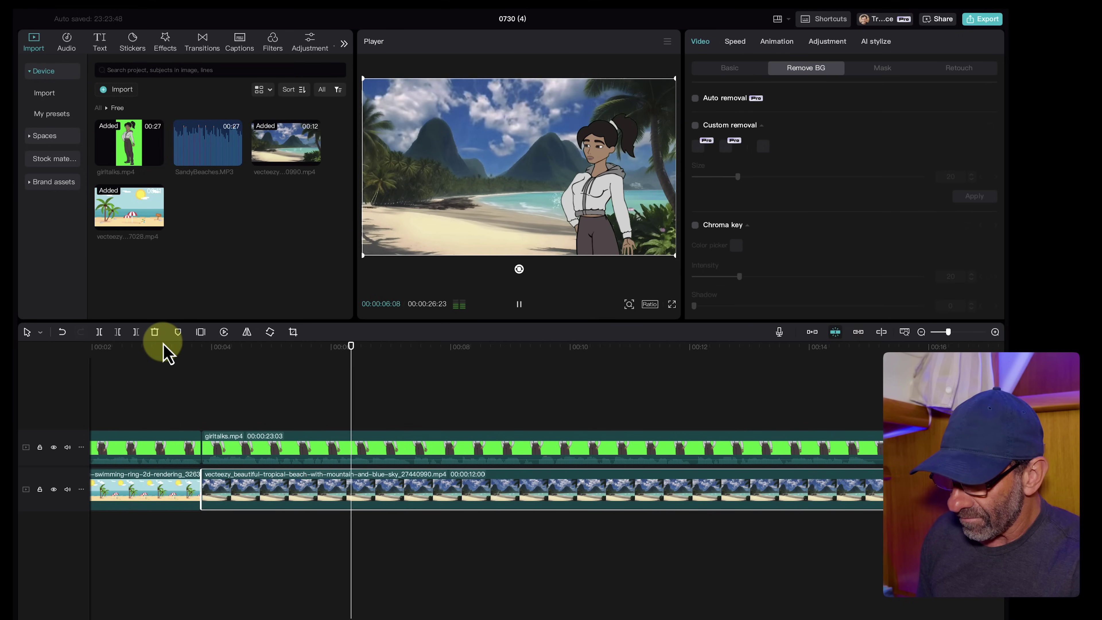
pyautogui.press('space')
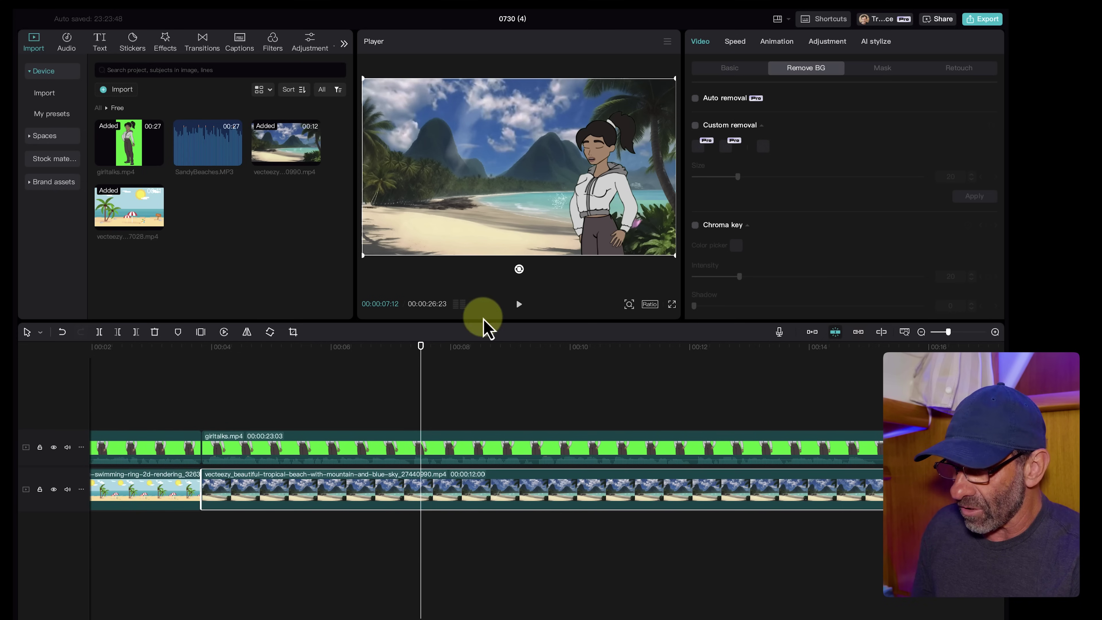
pyautogui.click(440, 448)
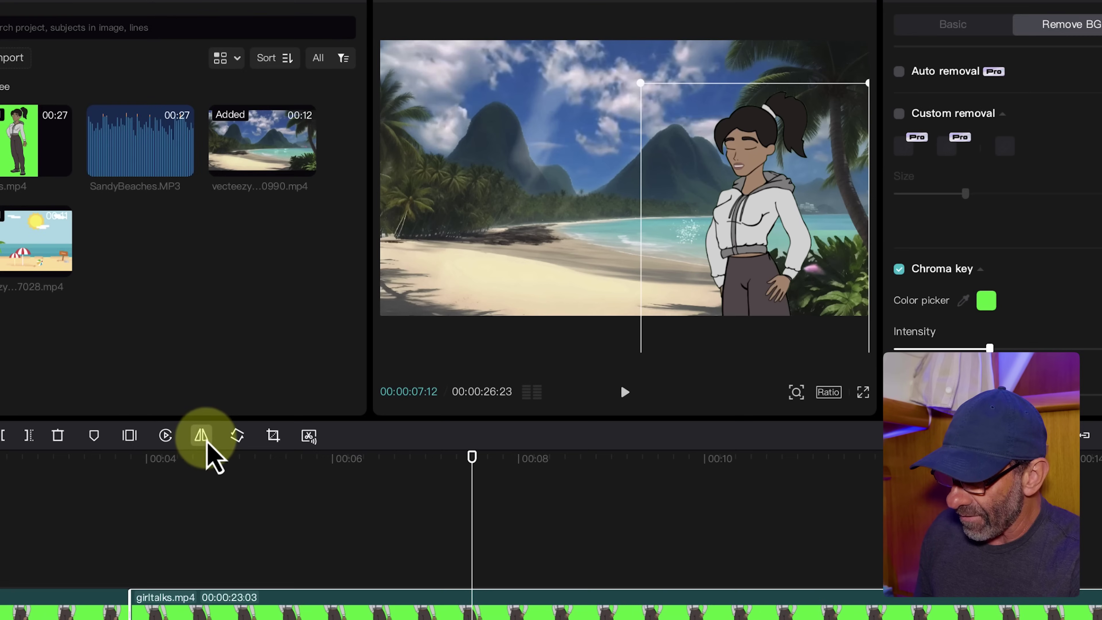
pyautogui.click(247, 332)
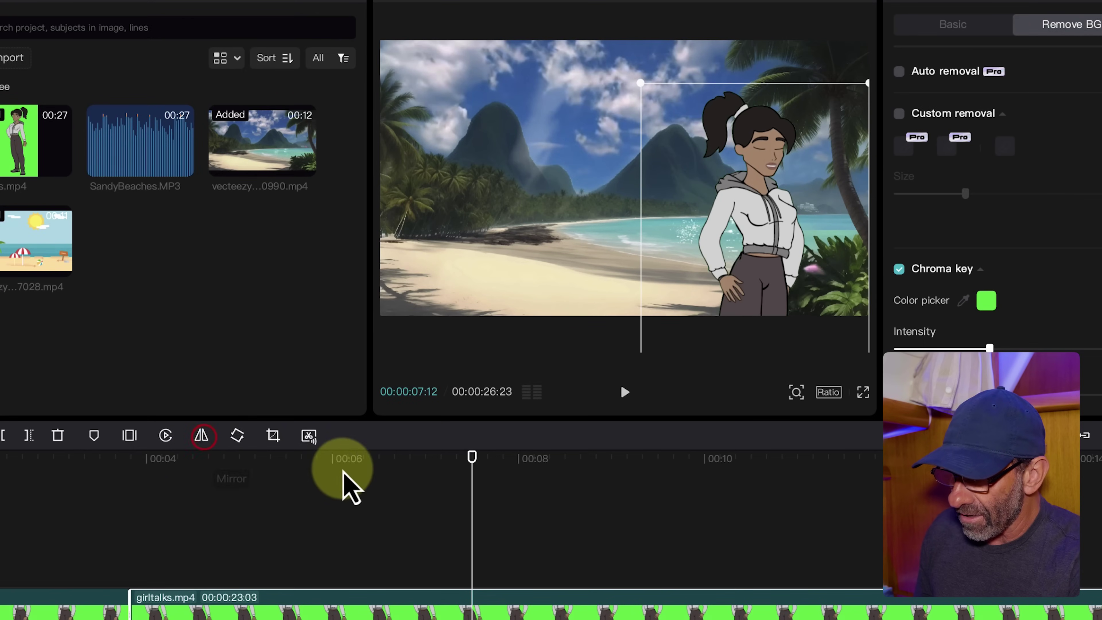
# Step: Shrink the flipped girl and place her full-length left of centre on the sand
pyautogui.moveTo(778, 246); pyautogui.dragTo(556, 217)
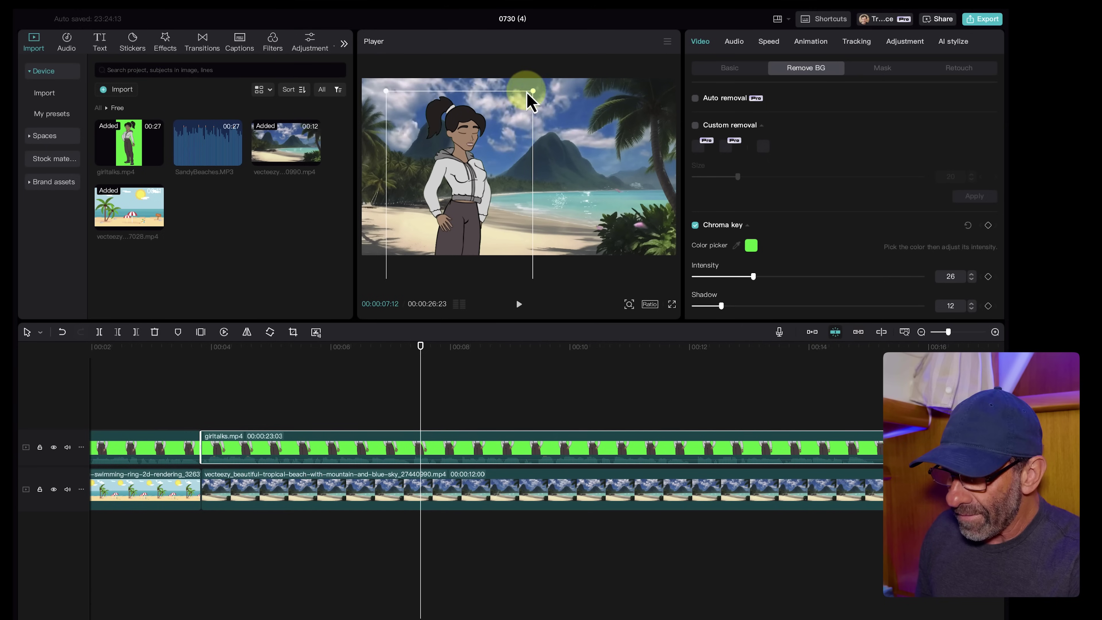
pyautogui.moveTo(534, 89); pyautogui.dragTo(500, 125)
pyautogui.moveTo(455, 172); pyautogui.dragTo(460, 192)
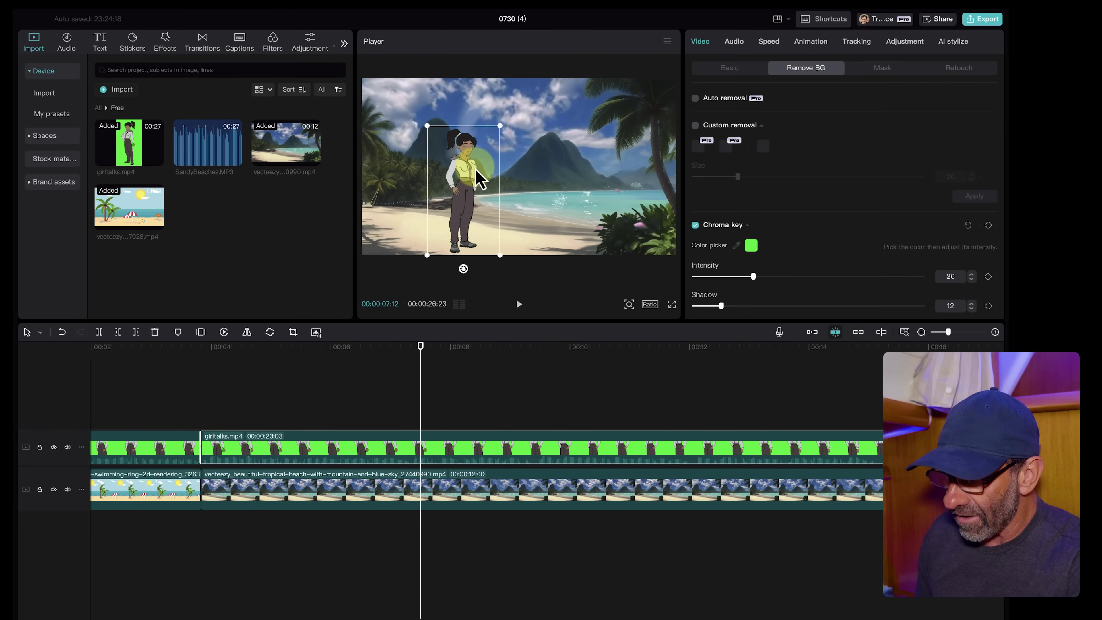
pyautogui.moveTo(473, 171); pyautogui.dragTo(475, 170)
pyautogui.moveTo(500, 133); pyautogui.dragTo(501, 137)
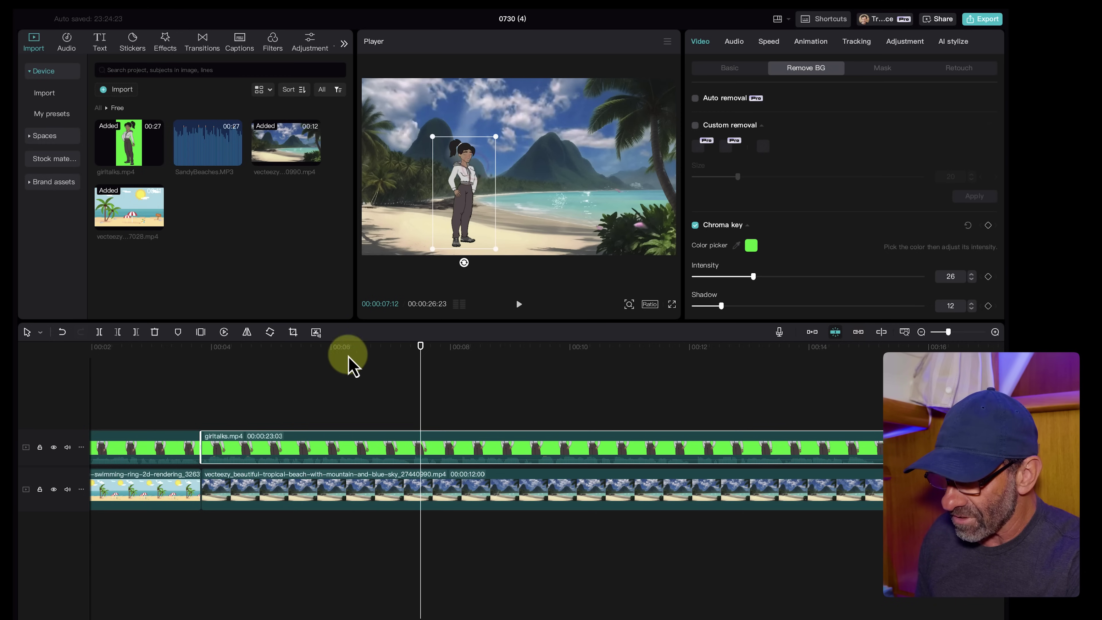
# Step: Play across the cut to review the switch to the mountain beach
pyautogui.click(326, 371)
pyautogui.click(173, 362)
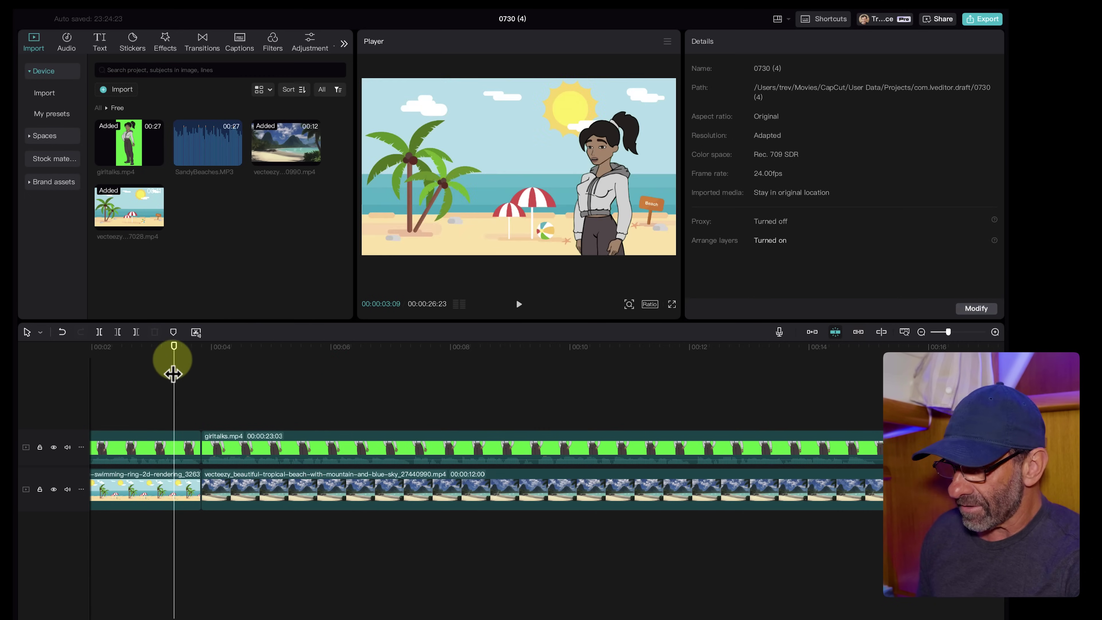
pyautogui.press('space')
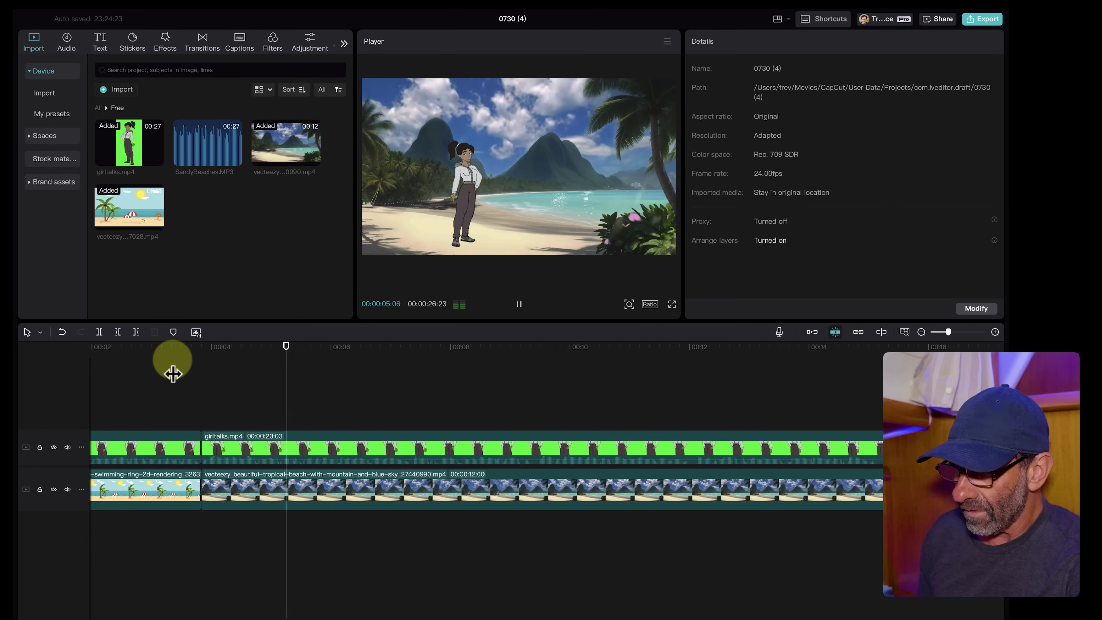
pyautogui.press('space')
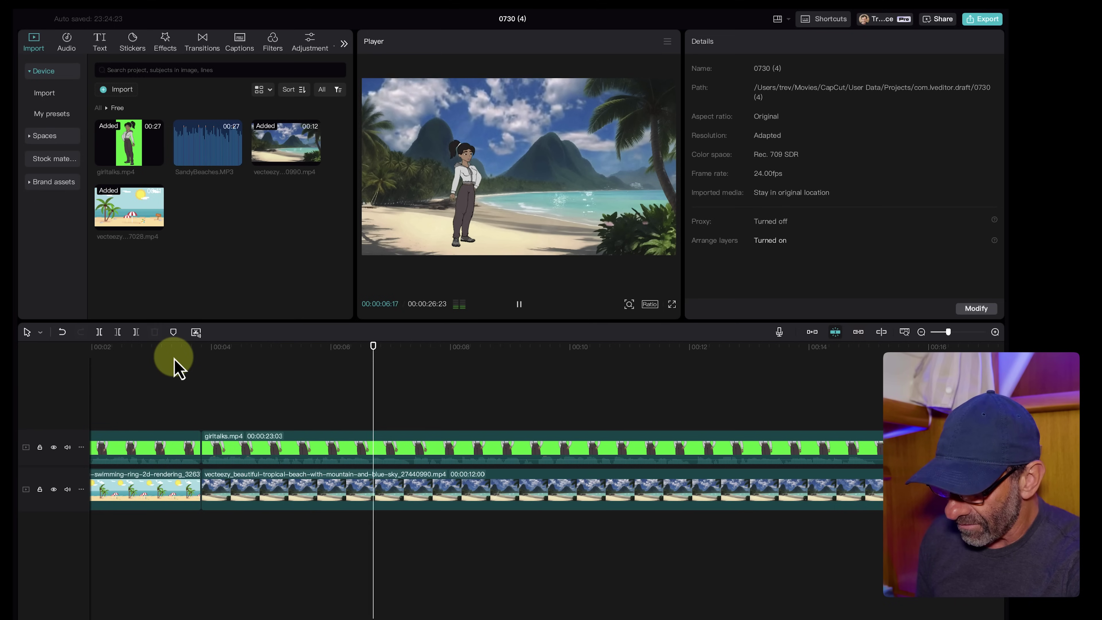
# Step: Play through the mountain beach section and stop the playhead near nine seconds
pyautogui.press('space')
pyautogui.scroll(2, 403, 389)
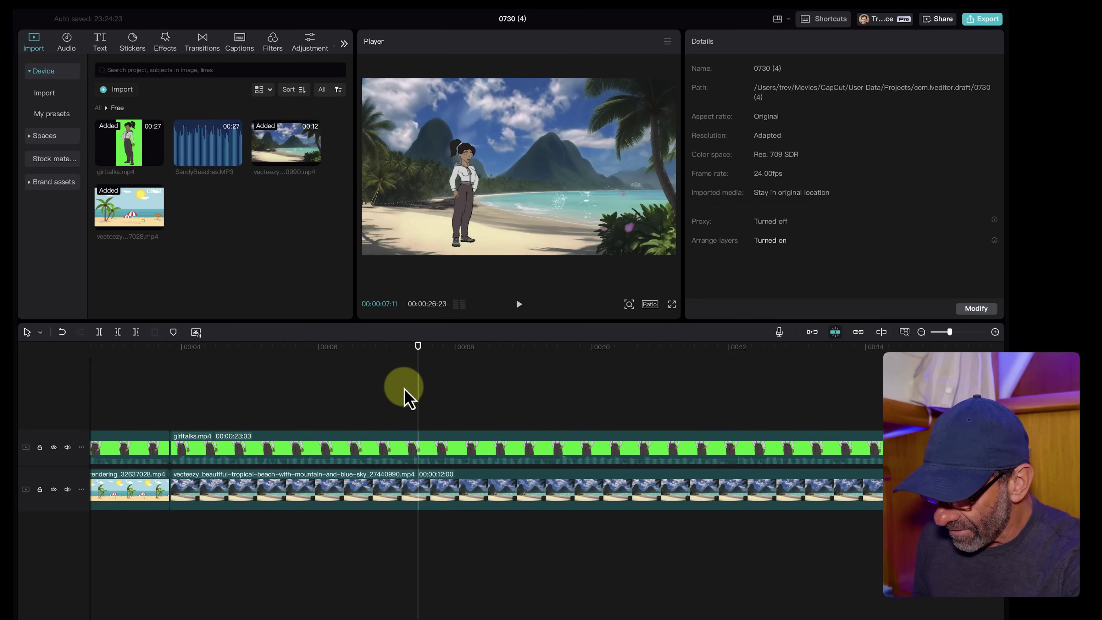
pyautogui.click(410, 348)
pyautogui.press('space')
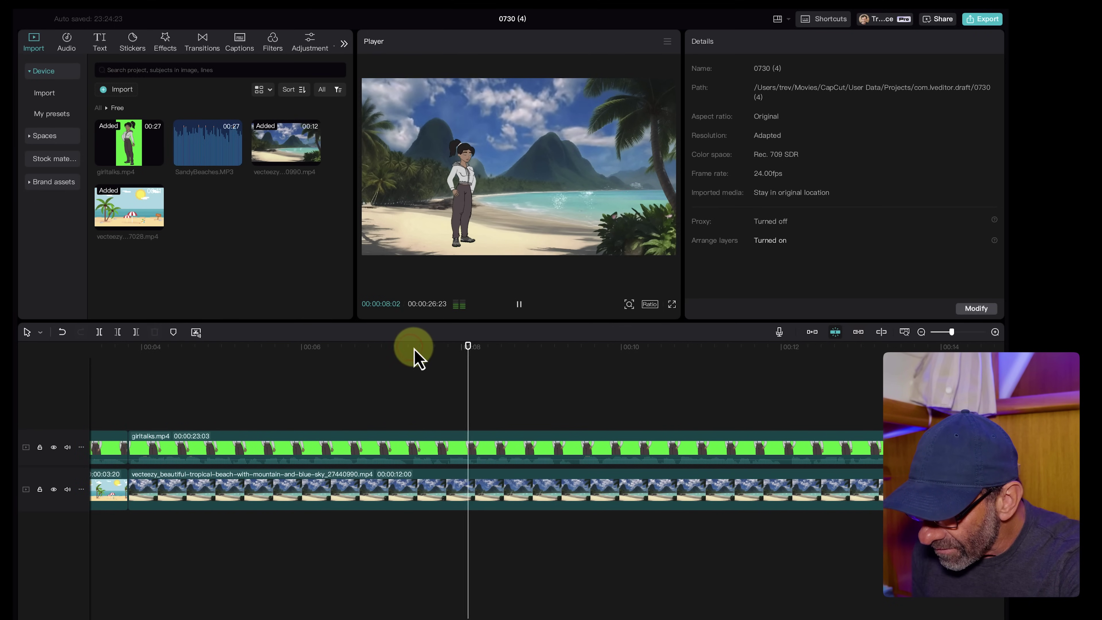
pyautogui.scroll(-1, 525, 382)
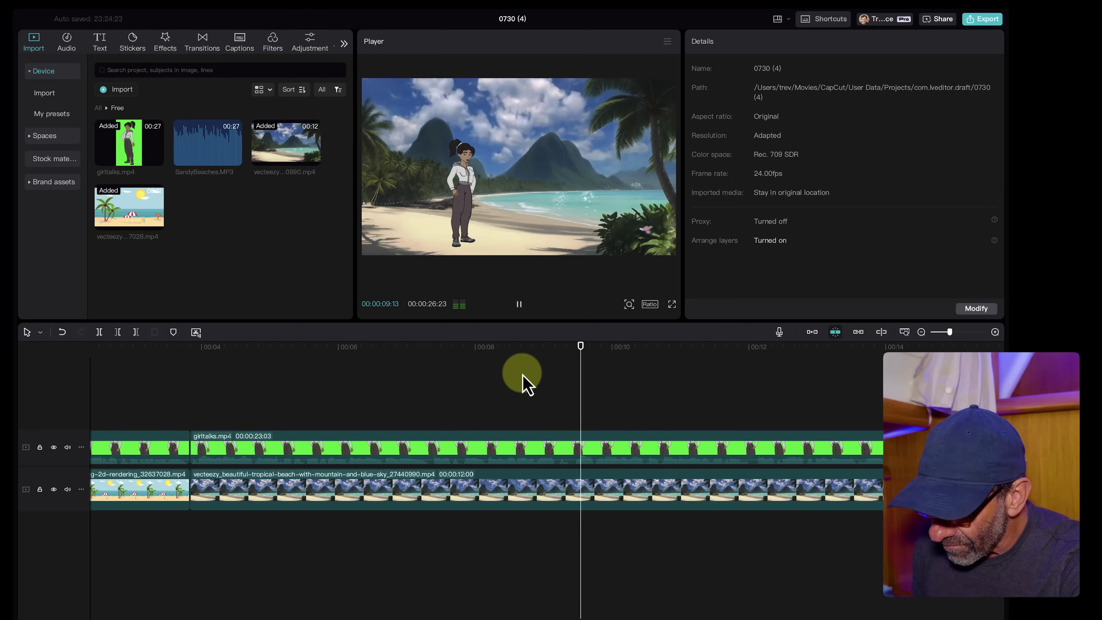
pyautogui.click(577, 352)
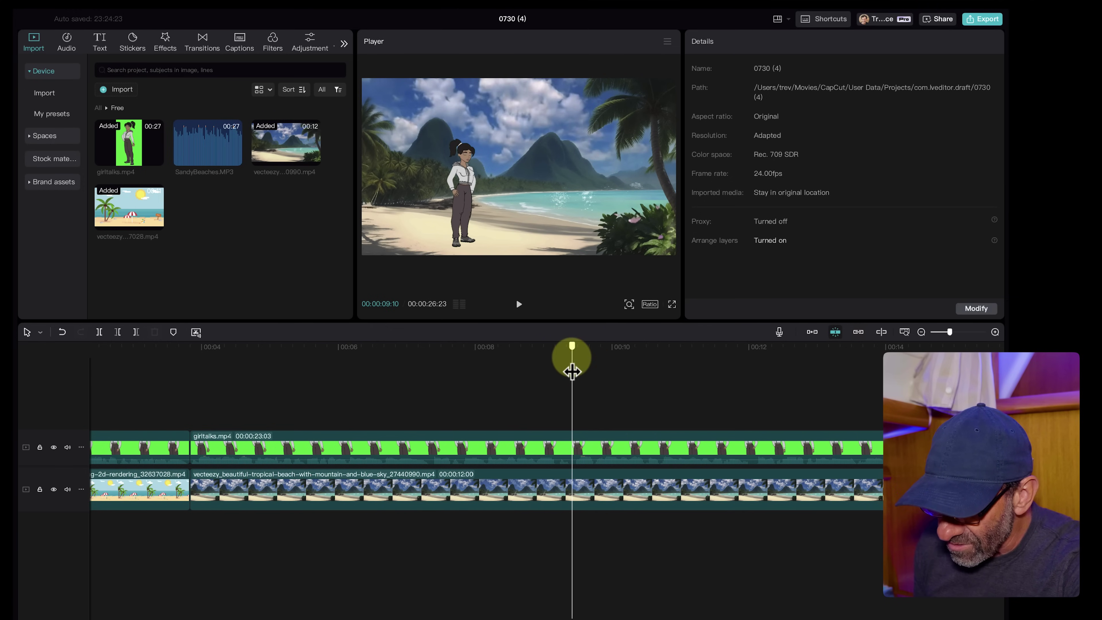
# Step: Split the girl and mountain beach clips at the playhead and delete the beach clip's remainder
pyautogui.click(598, 448)
pyautogui.press('super+b')
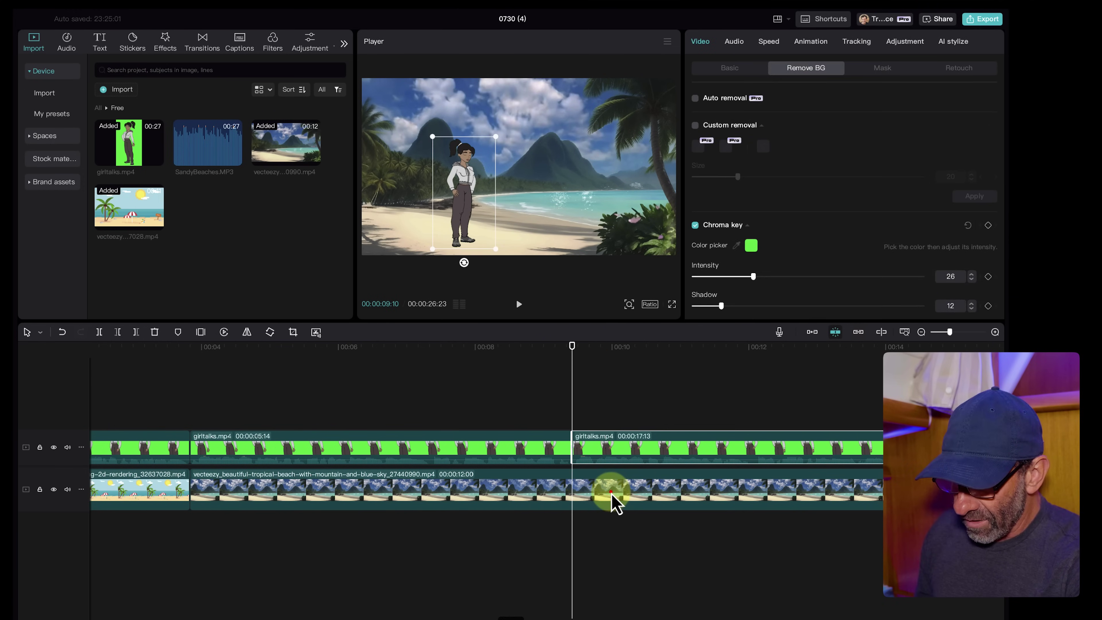
pyautogui.click(610, 493)
pyautogui.press('super+b')
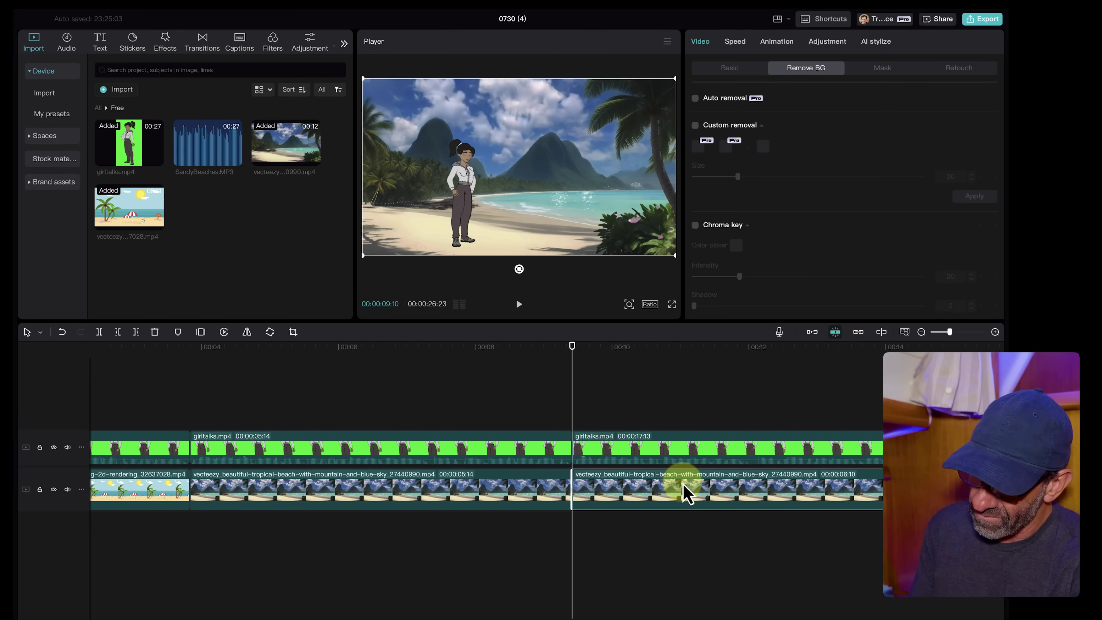
pyautogui.press('Delete')
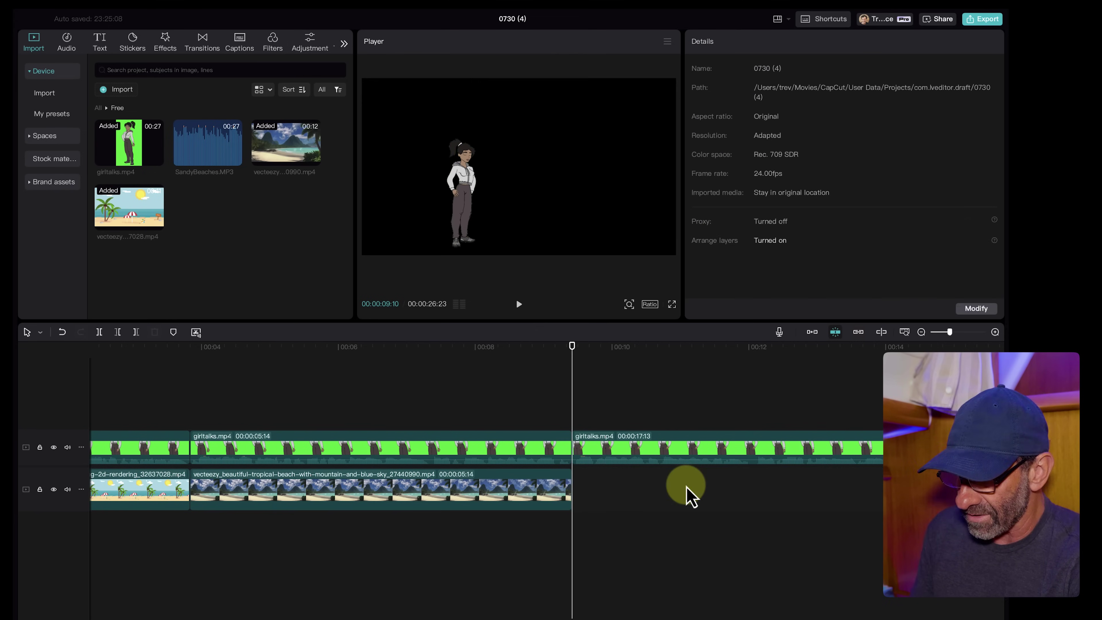
pyautogui.moveTo(423, 346); pyautogui.dragTo(295, 374)
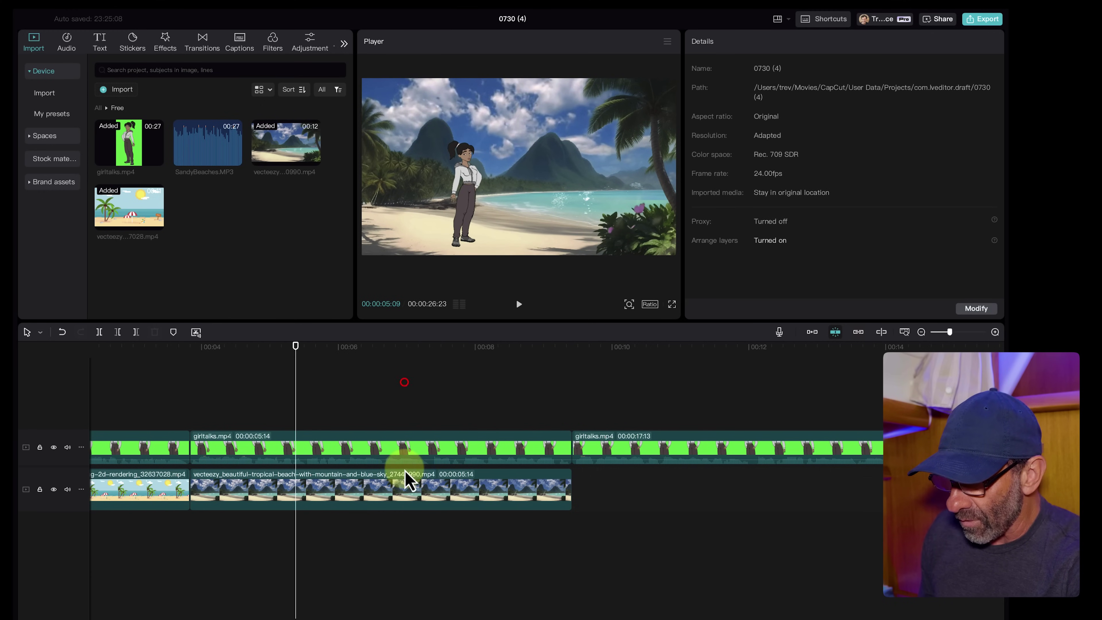
# Step: Merge the girl and mountain beach clips into one compound clip
pyautogui.click(404, 383)
pyautogui.click(364, 492)
pyautogui.rightClick(367, 491)
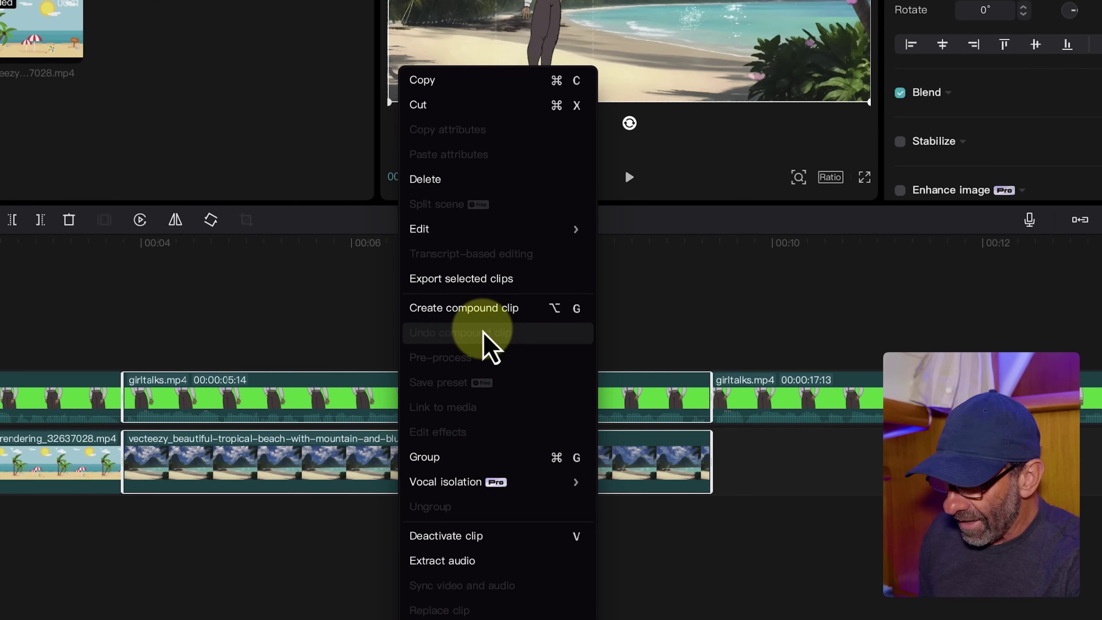
pyautogui.click(485, 314)
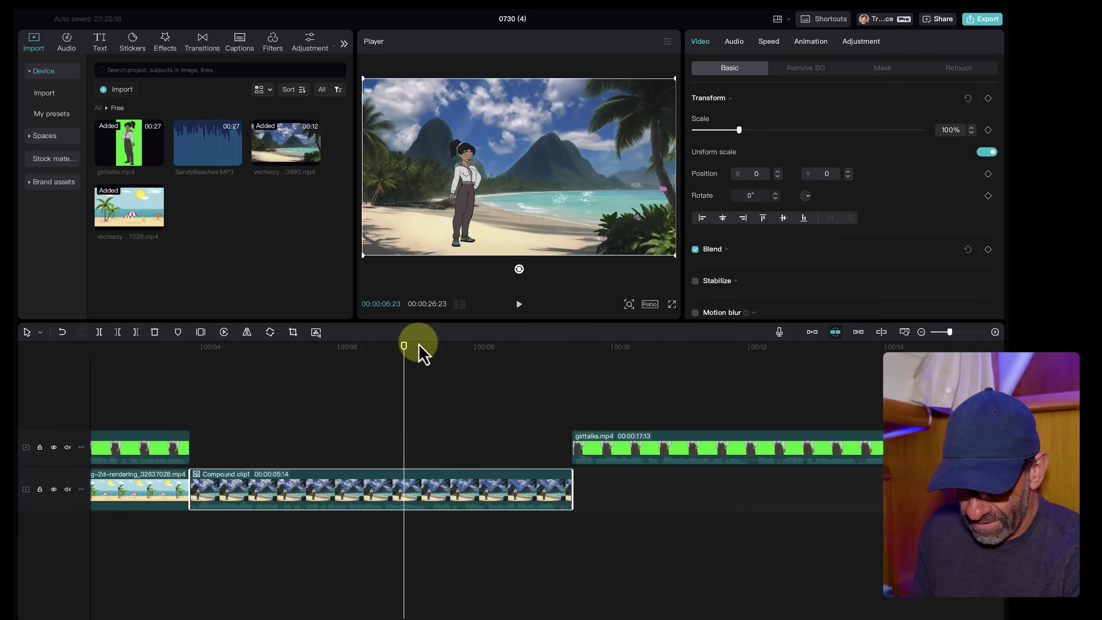
# Step: Zoom the compound clip to 140% scale at its end and shift the scene upward
pyautogui.press('Up')
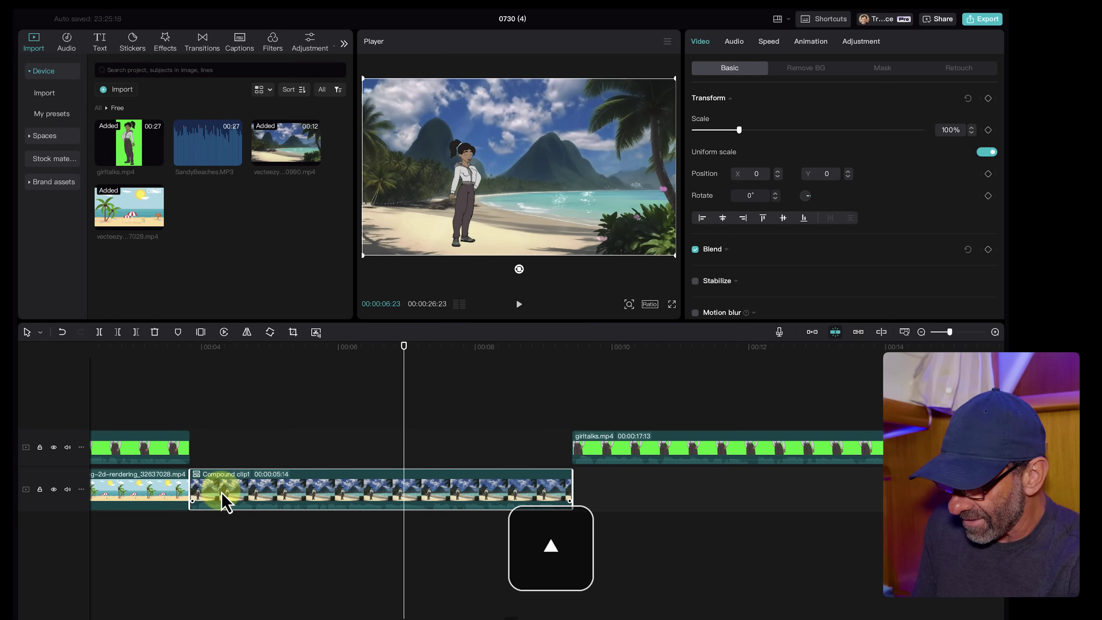
pyautogui.press('Up')
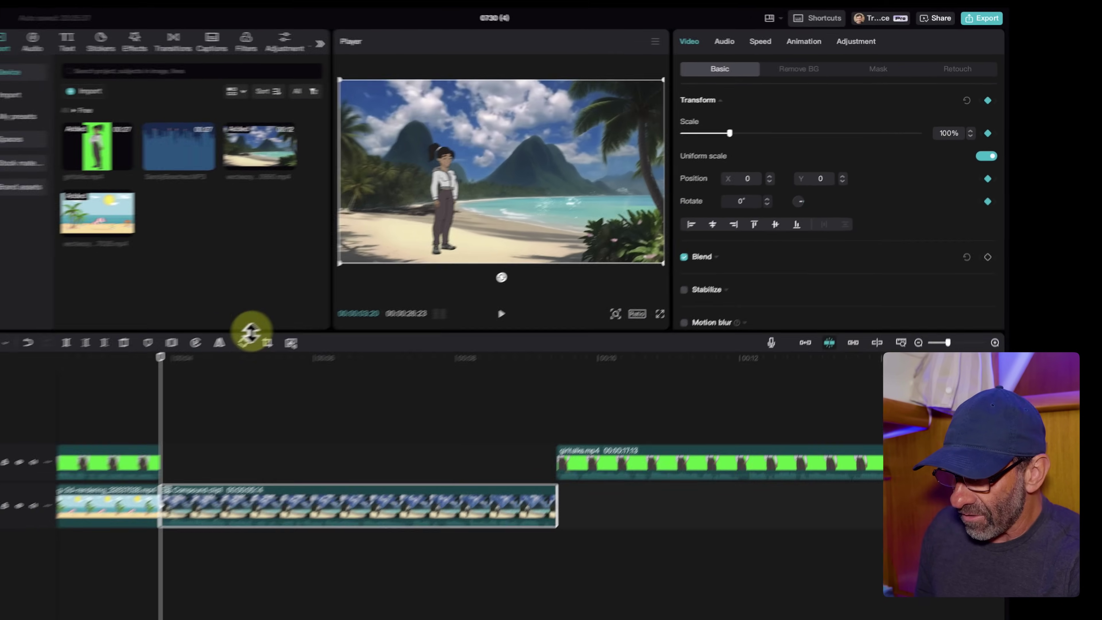
pyautogui.moveTo(264, 352); pyautogui.dragTo(438, 347)
pyautogui.press('Down')
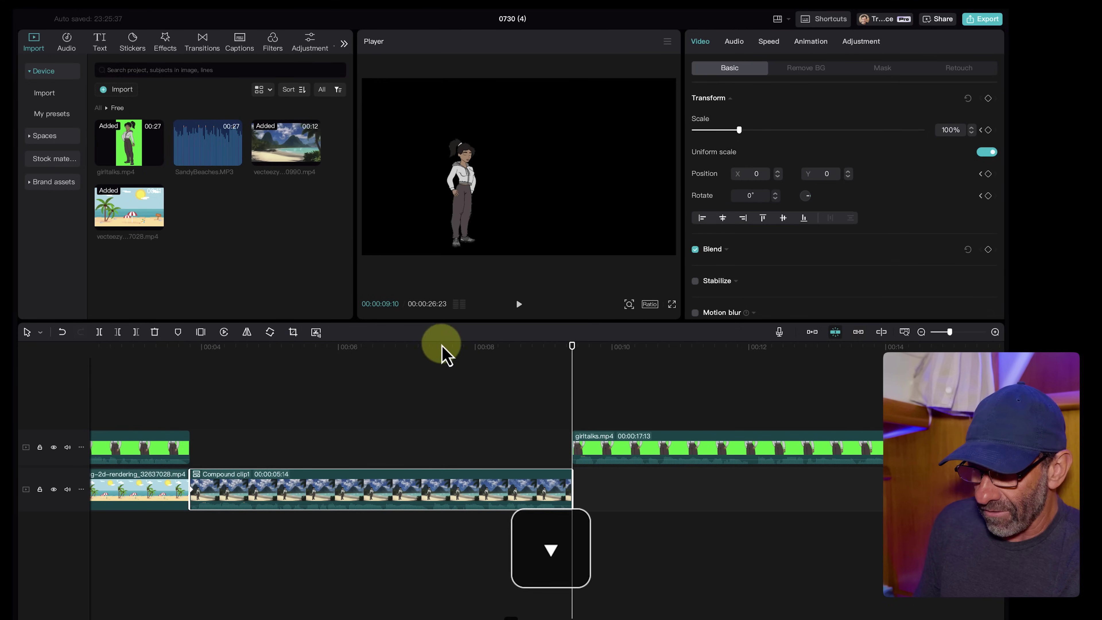
pyautogui.press('Left')
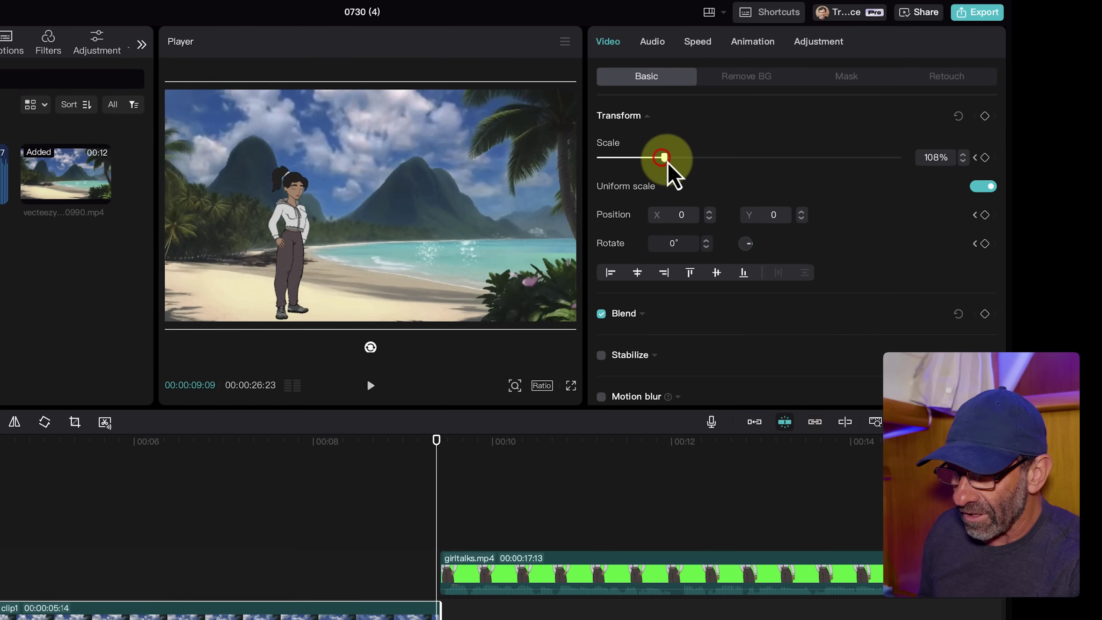
pyautogui.moveTo(740, 130); pyautogui.dragTo(754, 134)
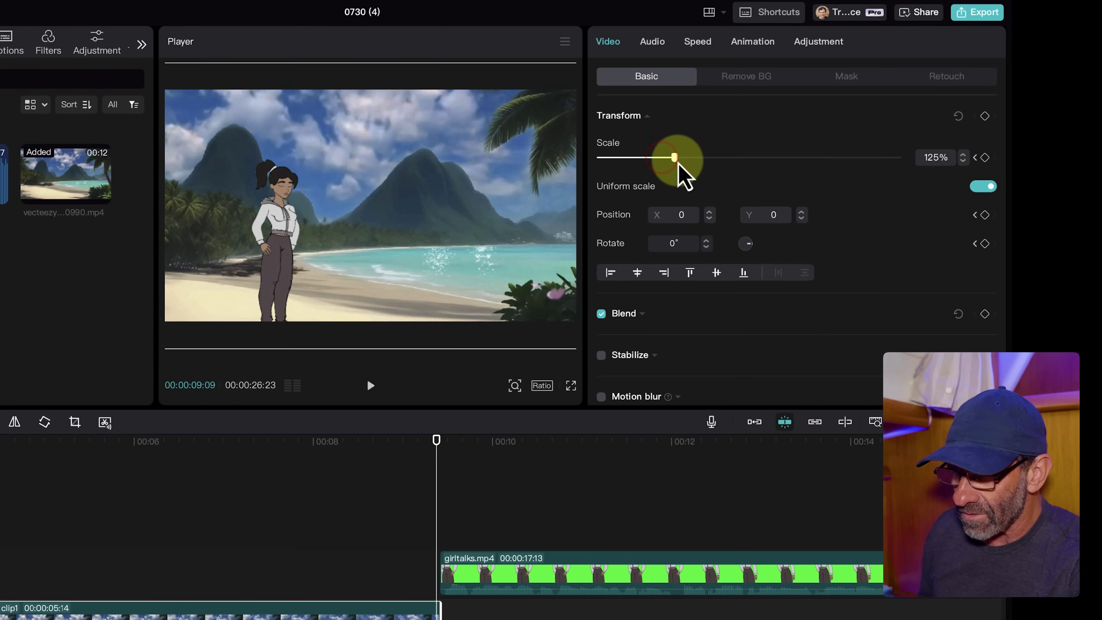
pyautogui.moveTo(680, 167); pyautogui.dragTo(689, 172)
pyautogui.moveTo(471, 248); pyautogui.dragTo(475, 218)
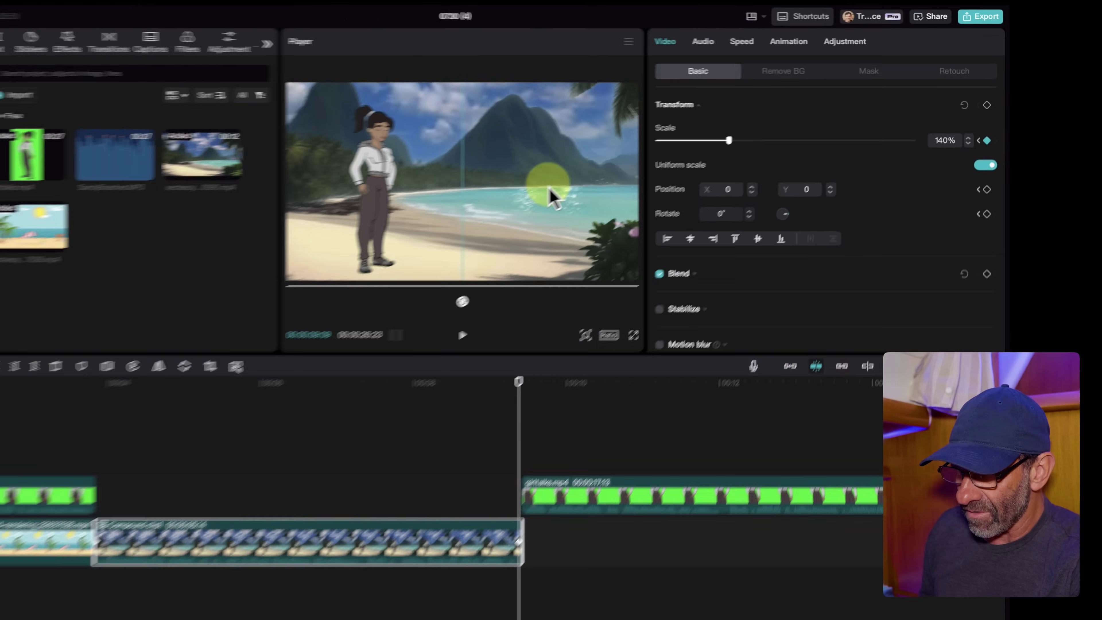
# Step: Preview the compound clip's zoom-in from its start
pyautogui.click(435, 393)
pyautogui.click(148, 345)
pyautogui.press('space')
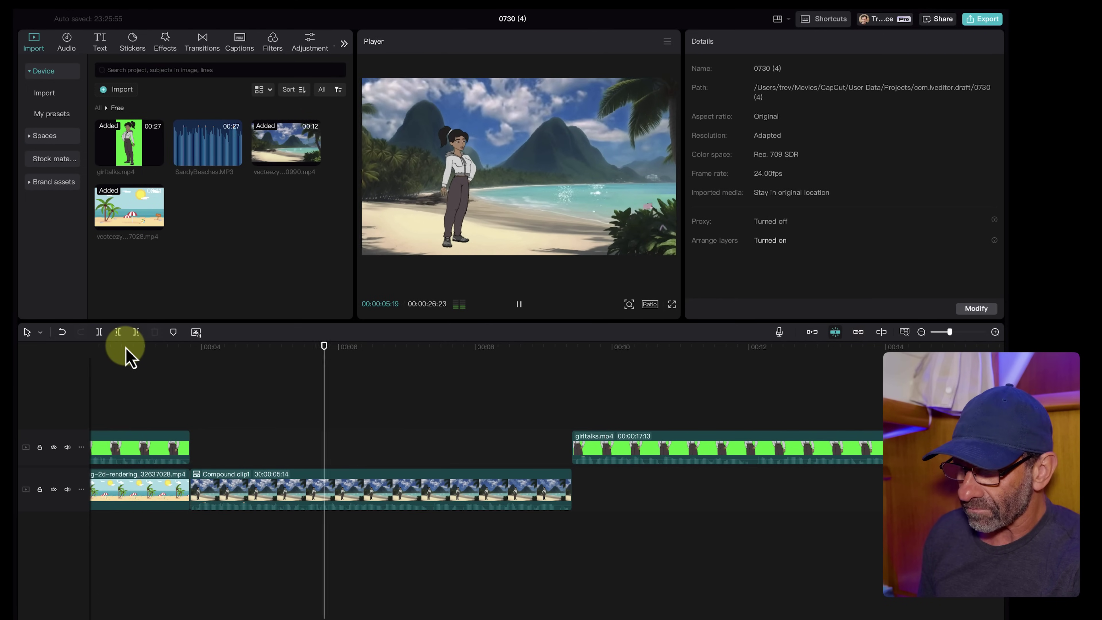
pyautogui.press('space')
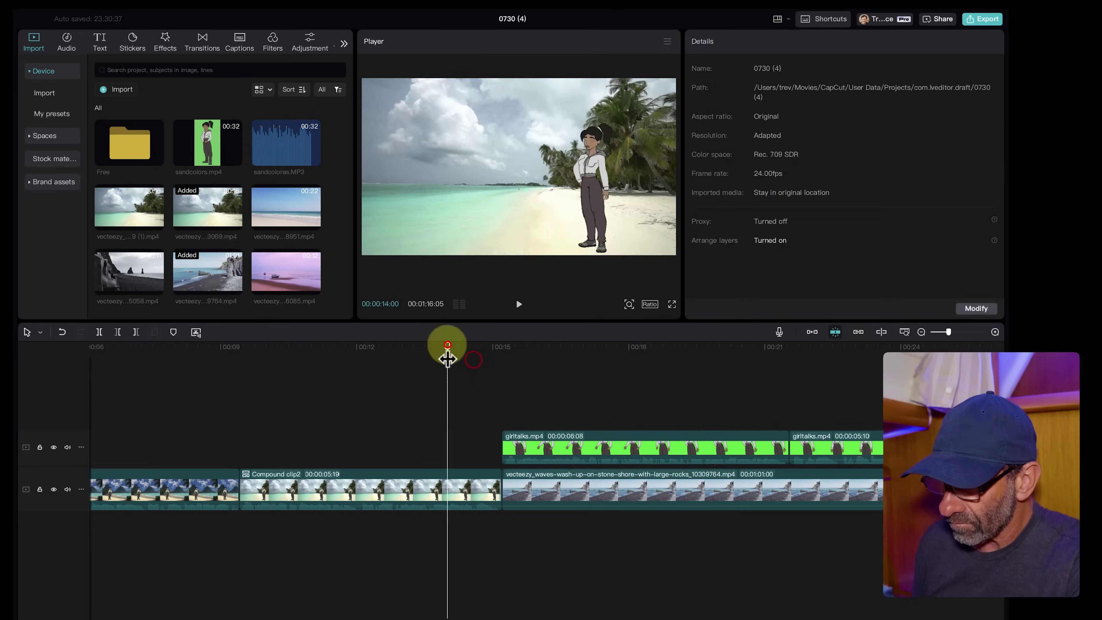
# Step: Confirm replacing the clip with the new footage and clear the selection
pyautogui.click(608, 425)
pyautogui.click(605, 393)
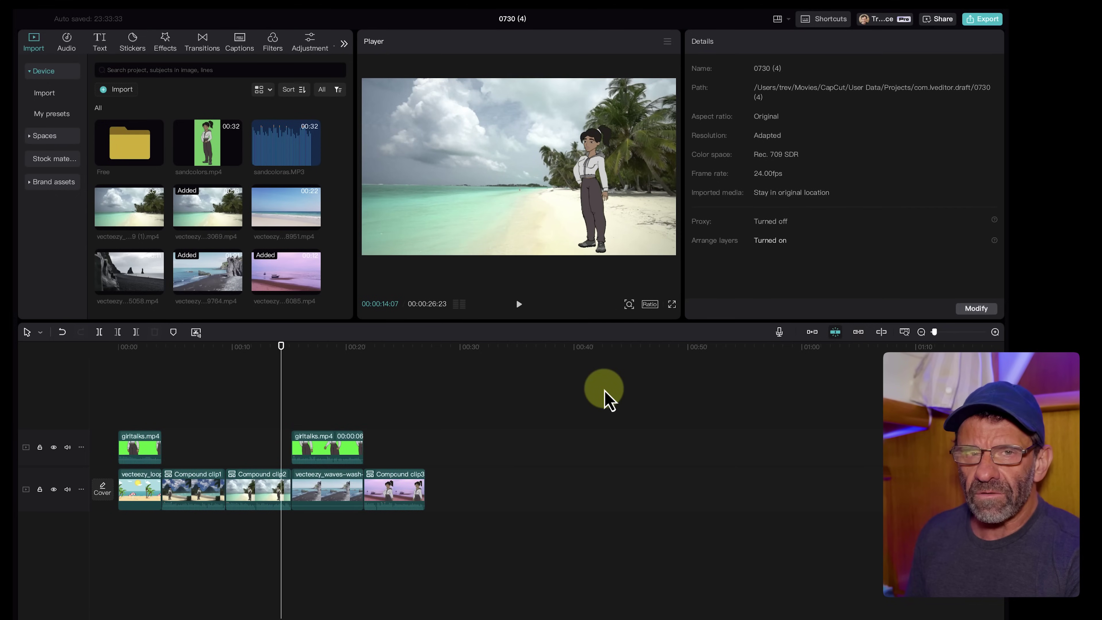
pyautogui.click(462, 213)
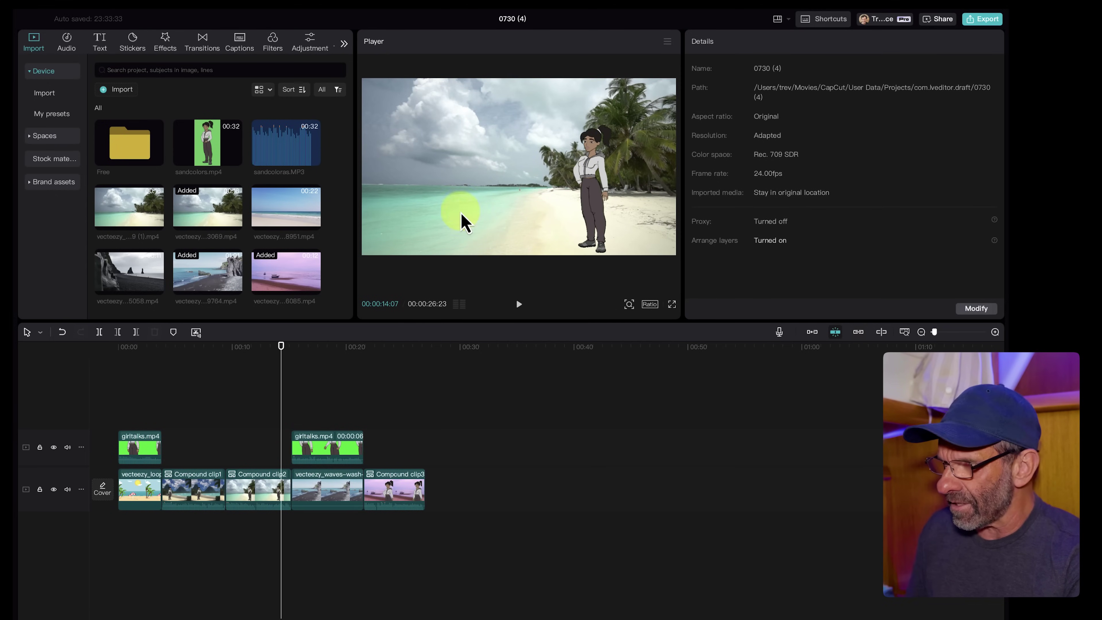
# Step: Search sound effects for 'beach ambience' and preview Seagull on the Beach, Ocean Ambience, and Tropical Beach (Original Mix)
pyautogui.click(69, 42)
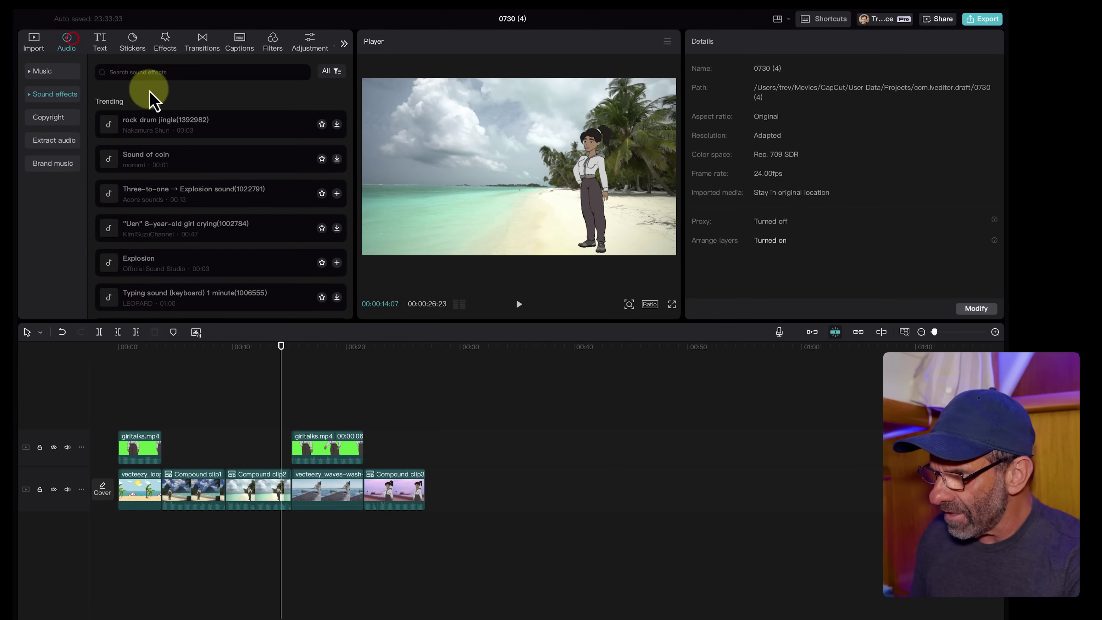
pyautogui.click(150, 74)
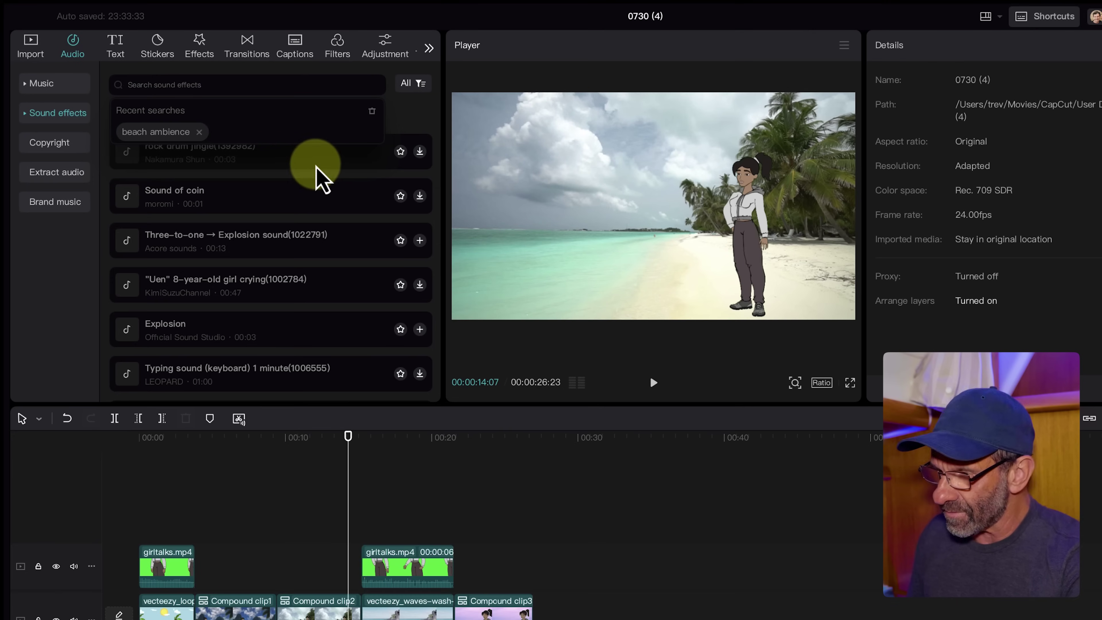
pyautogui.click(155, 110)
pyautogui.click(130, 139)
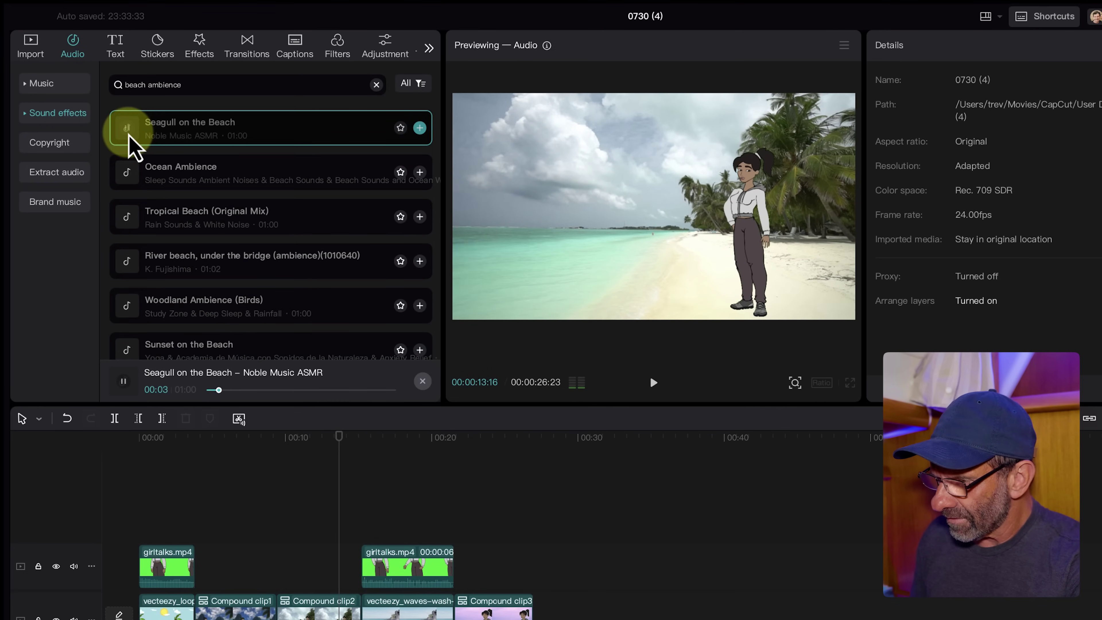
pyautogui.click(128, 176)
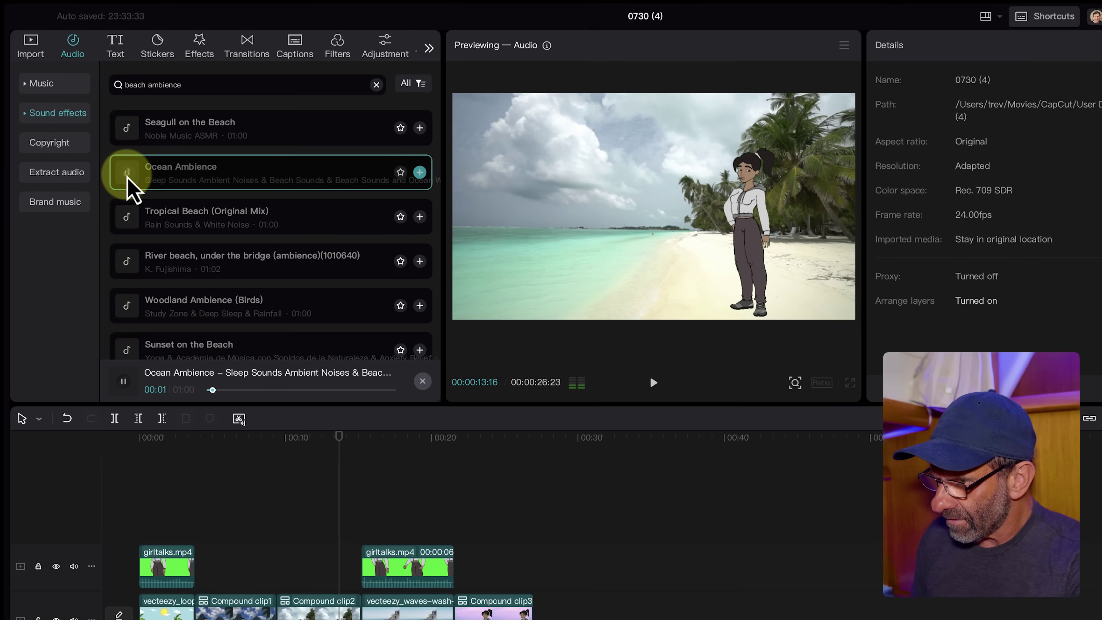
pyautogui.click(127, 216)
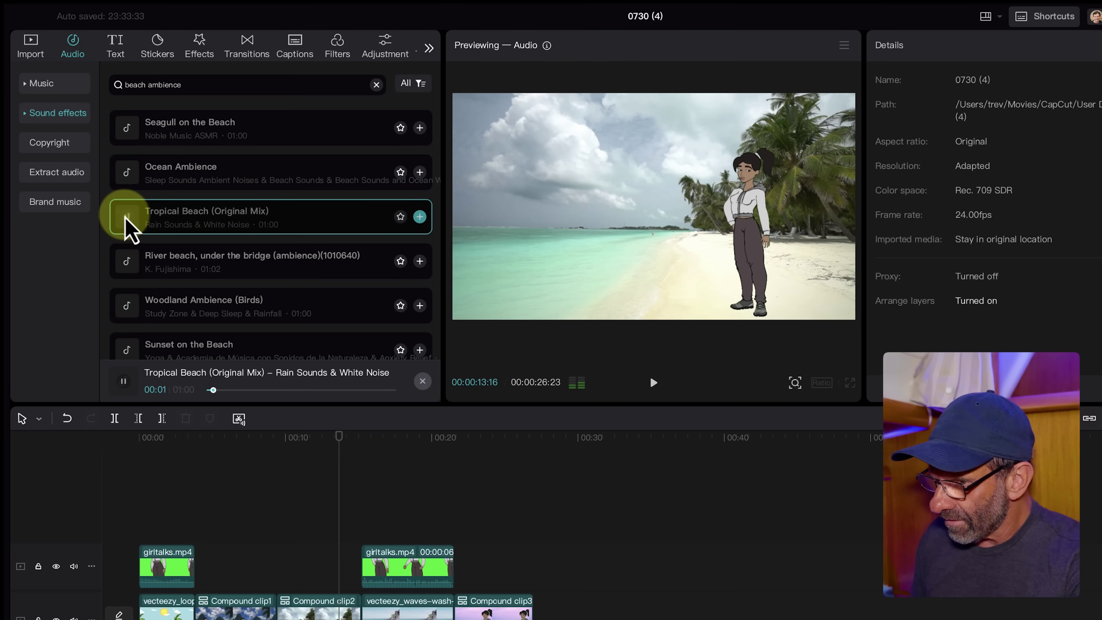
# Step: Add Tropical Beach (Original Mix) as an audio track trimmed to end with the video
pyautogui.moveTo(125, 220); pyautogui.dragTo(105, 526)
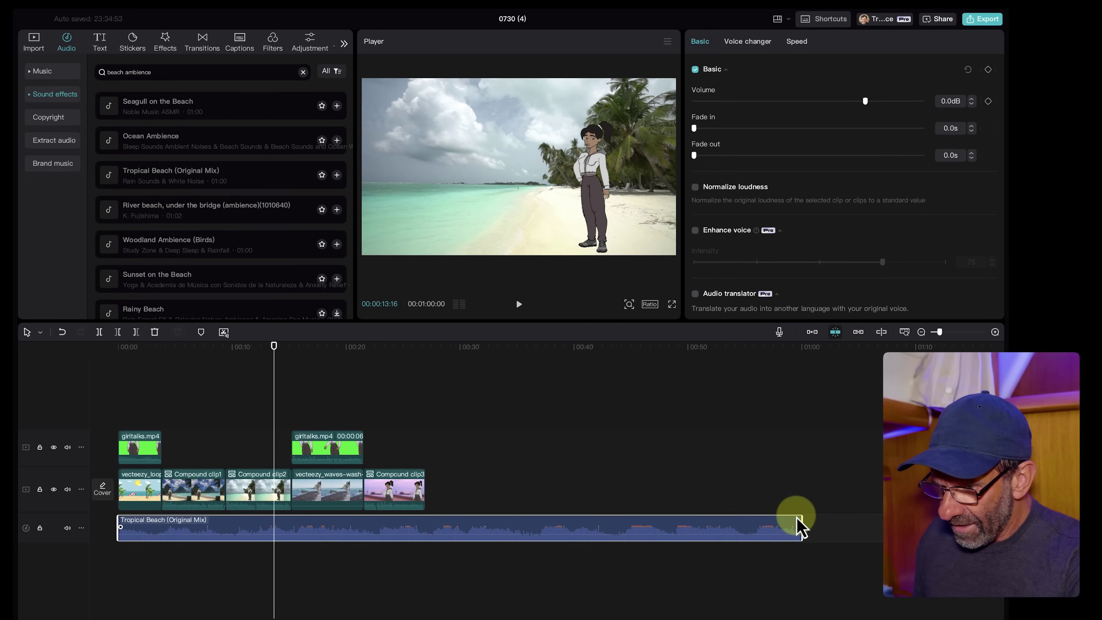
pyautogui.click(504, 353)
pyautogui.press('Up')
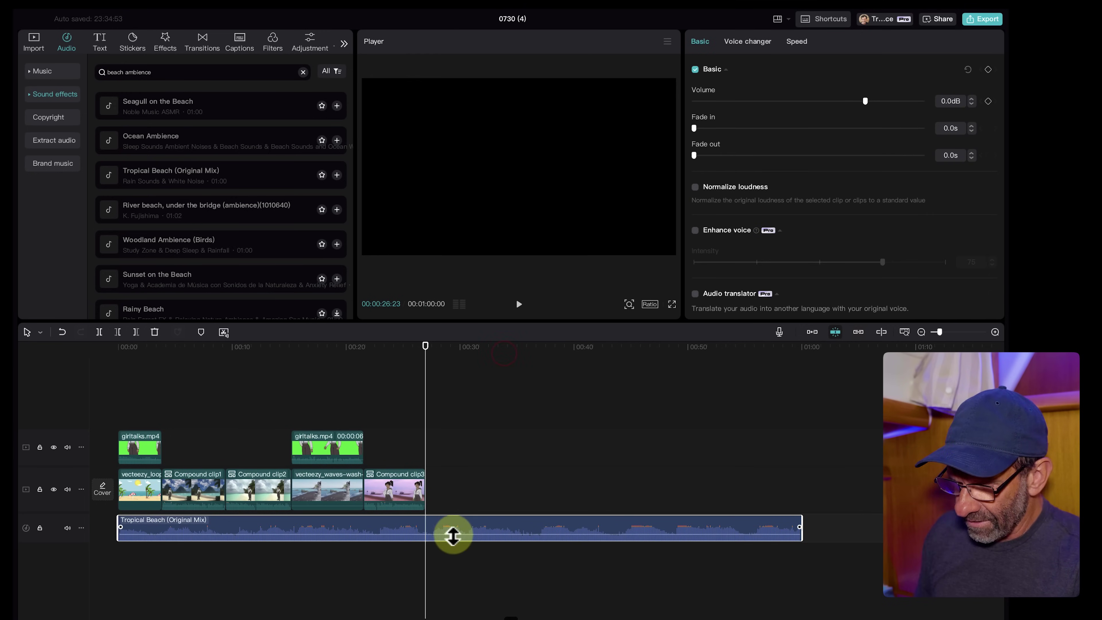
pyautogui.press('w')
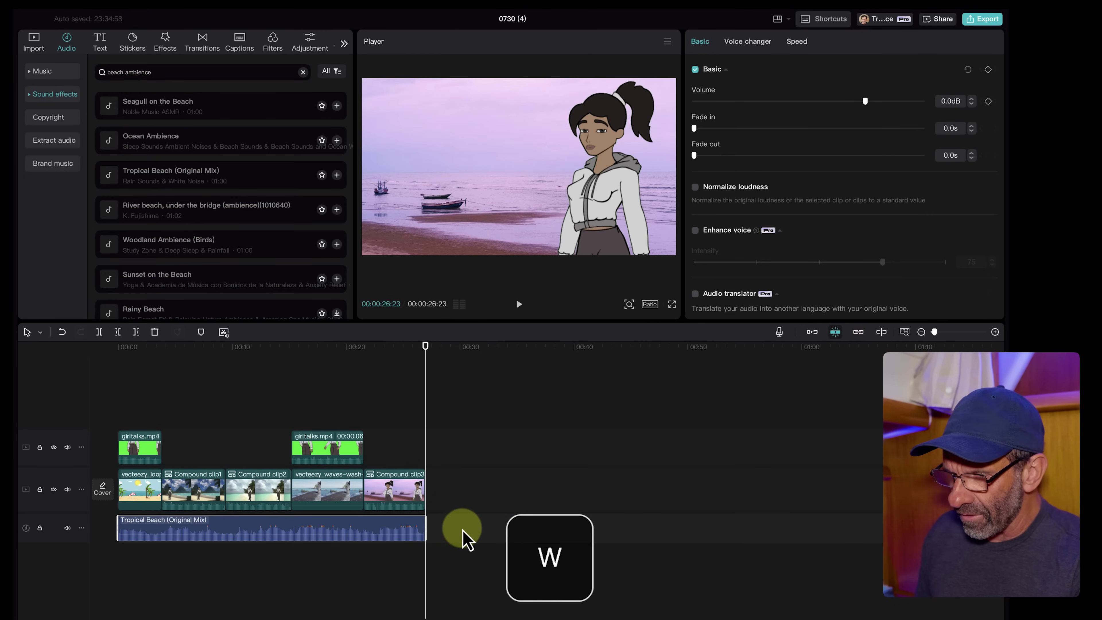
# Step: Play the edit from the start and lower the beach ambience volume to -23.9 dB
pyautogui.click(120, 347)
pyautogui.press('space')
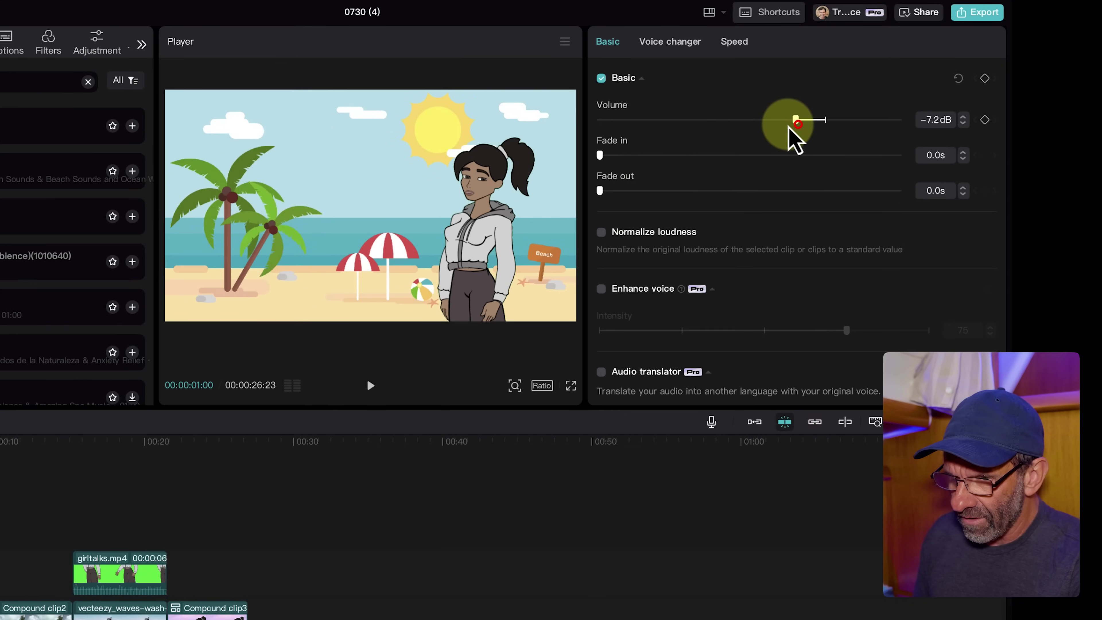
pyautogui.moveTo(791, 128); pyautogui.dragTo(729, 135)
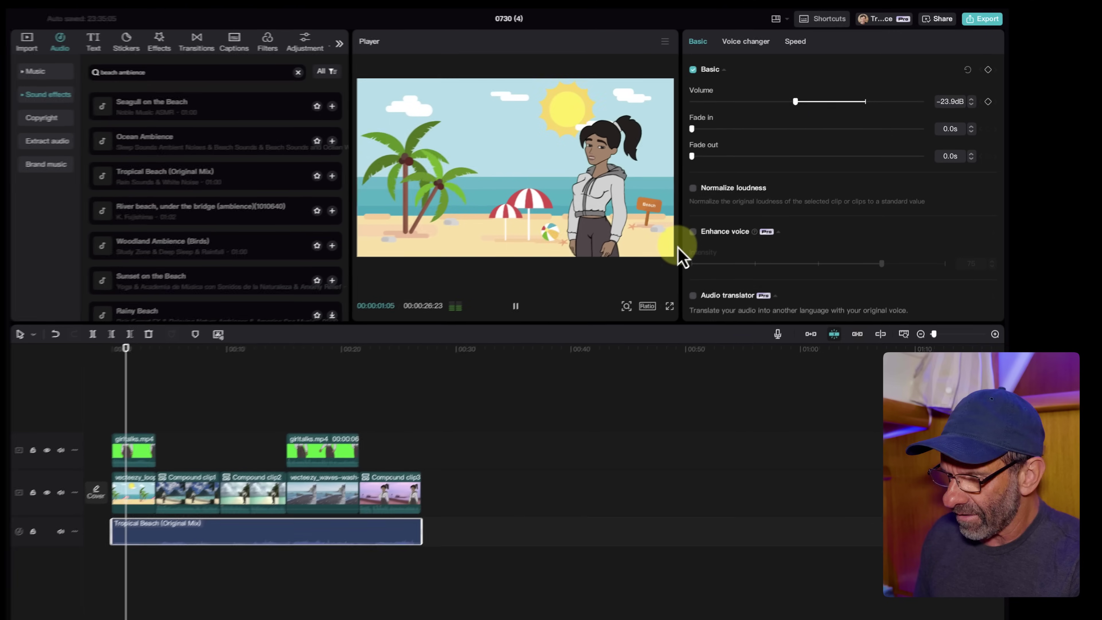